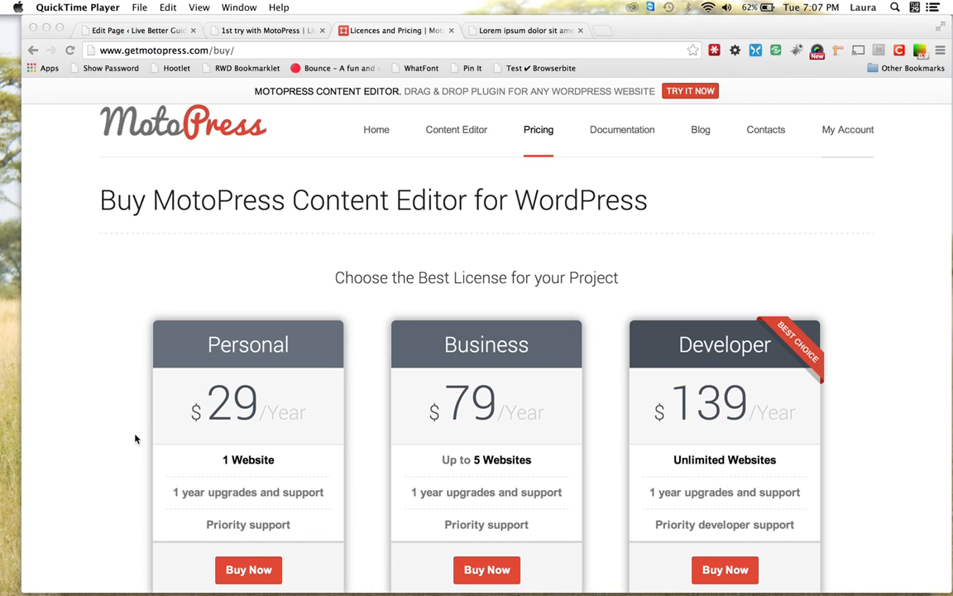
Switch to the 'Edit Page ‹ Live Better Guide' Chrome tab from the MotoPress pricing page
click(138, 31)
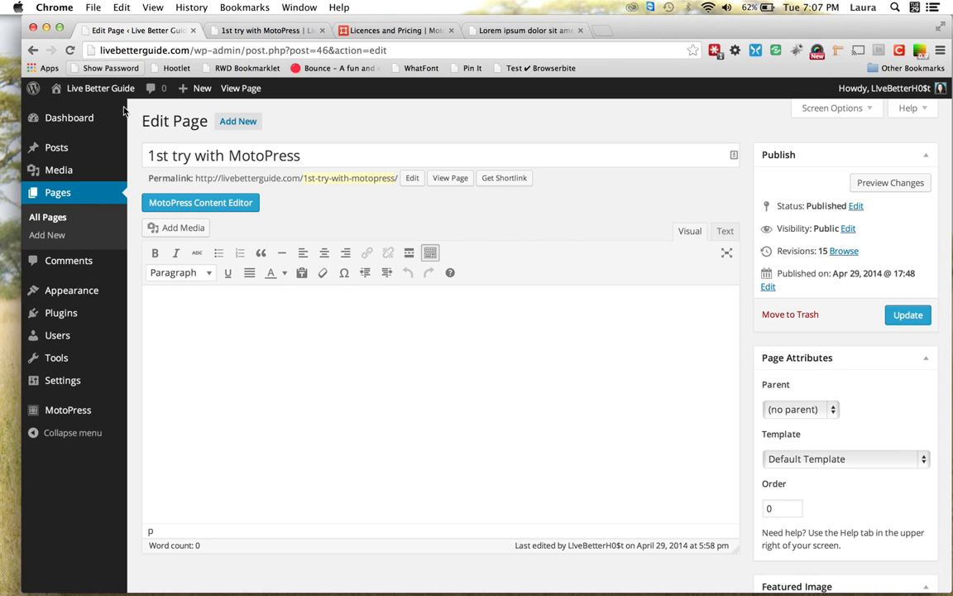
Launch the MotoPress Content Editor for the '1st try with MotoPress' page
click(245, 209)
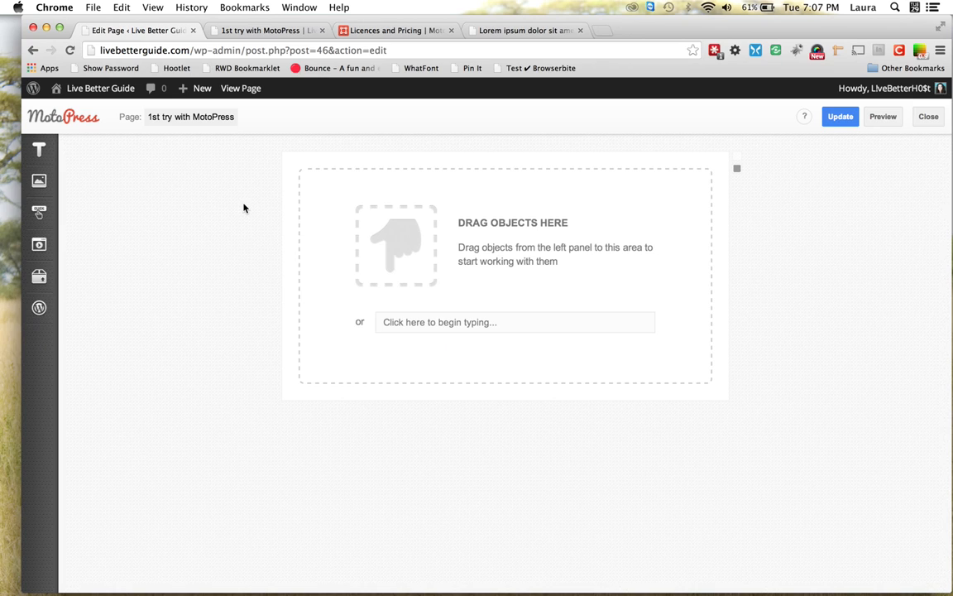
mouse_move(35, 147)
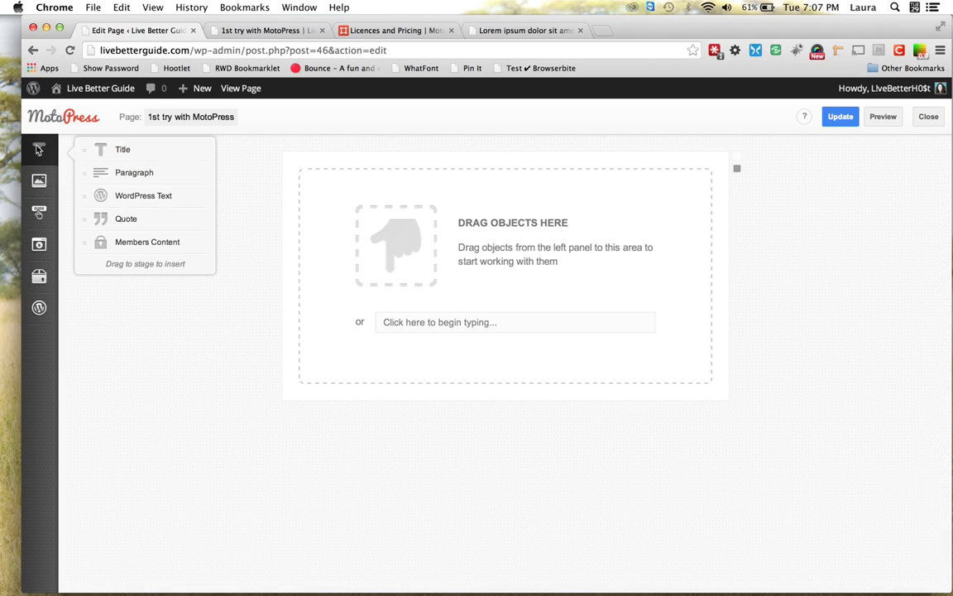
Add a Title block to the empty stage reading 'Type in YOur Title'
drag(118, 146, 321, 177)
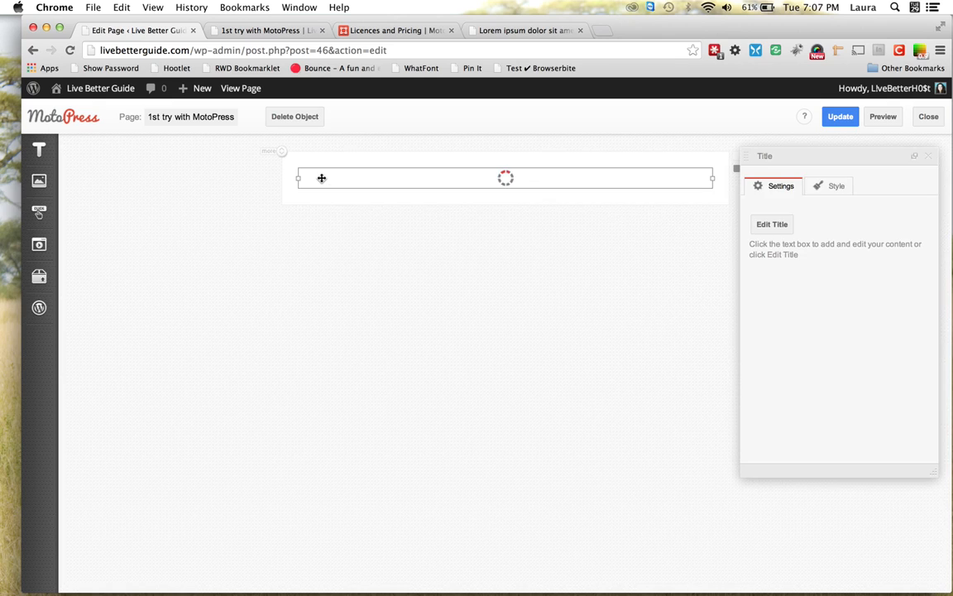
click(321, 178)
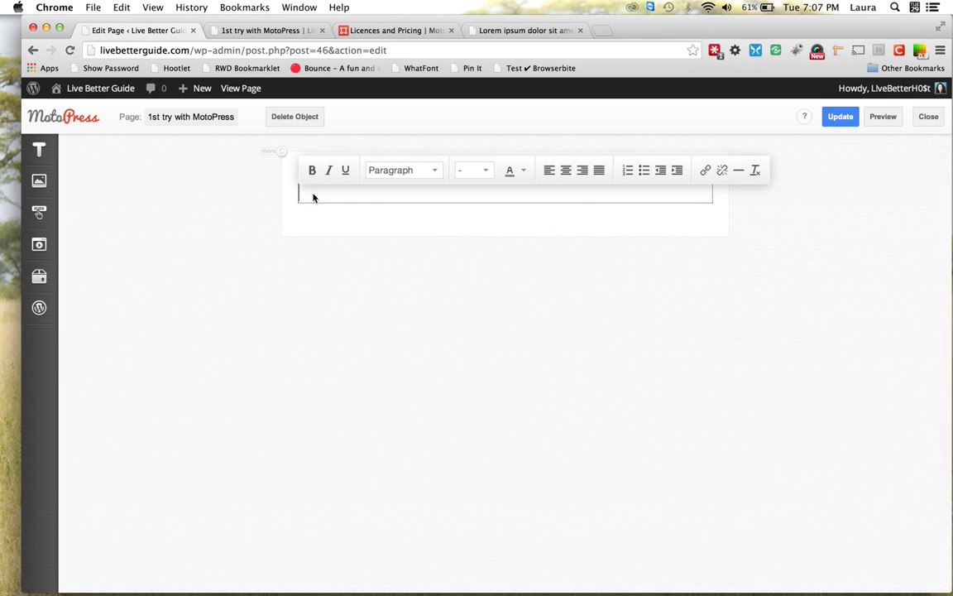
text(Type in YOur Title)
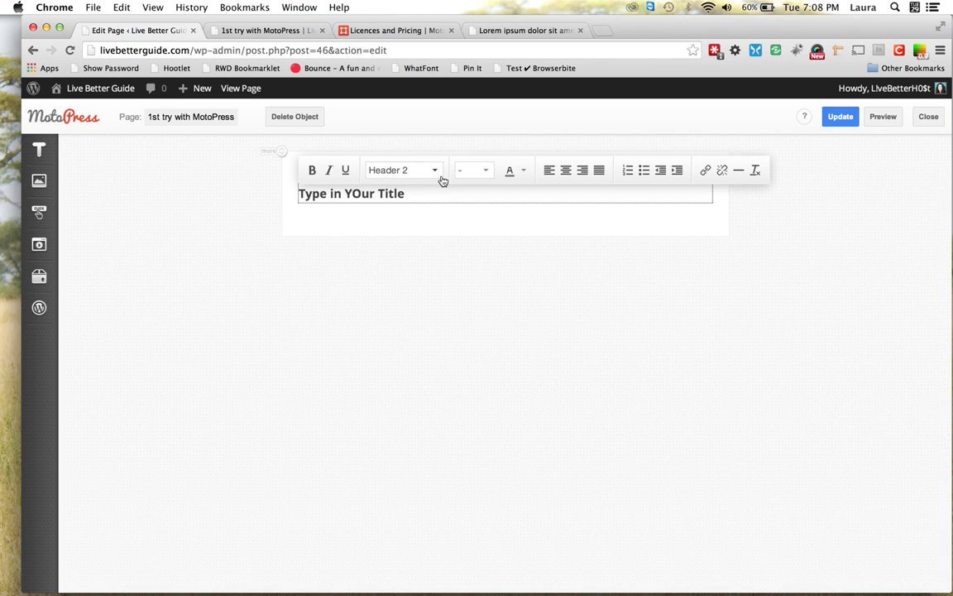
Format the title text as a Header 3 heading at 14px
drag(410, 198, 298, 194)
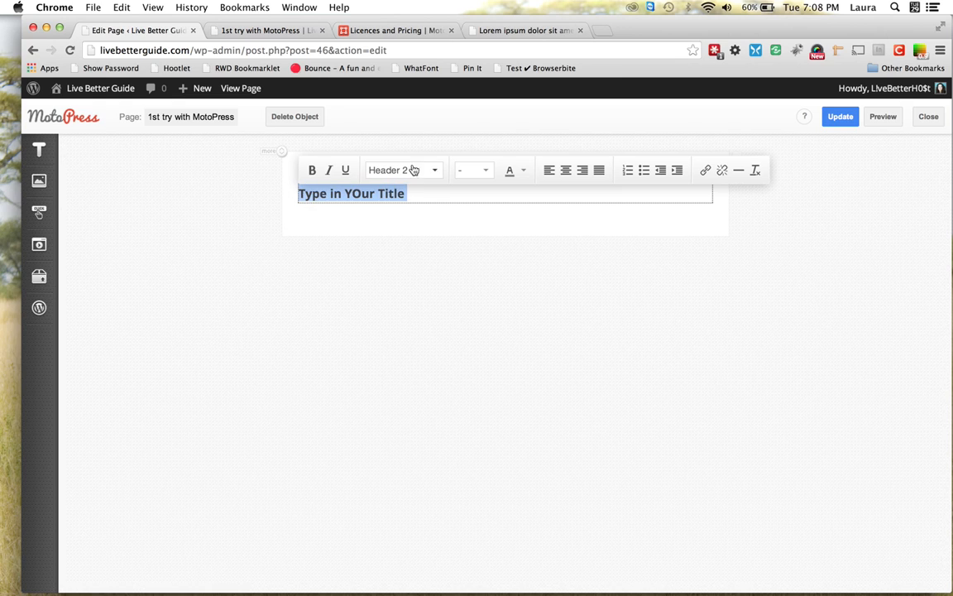
click(436, 175)
click(423, 308)
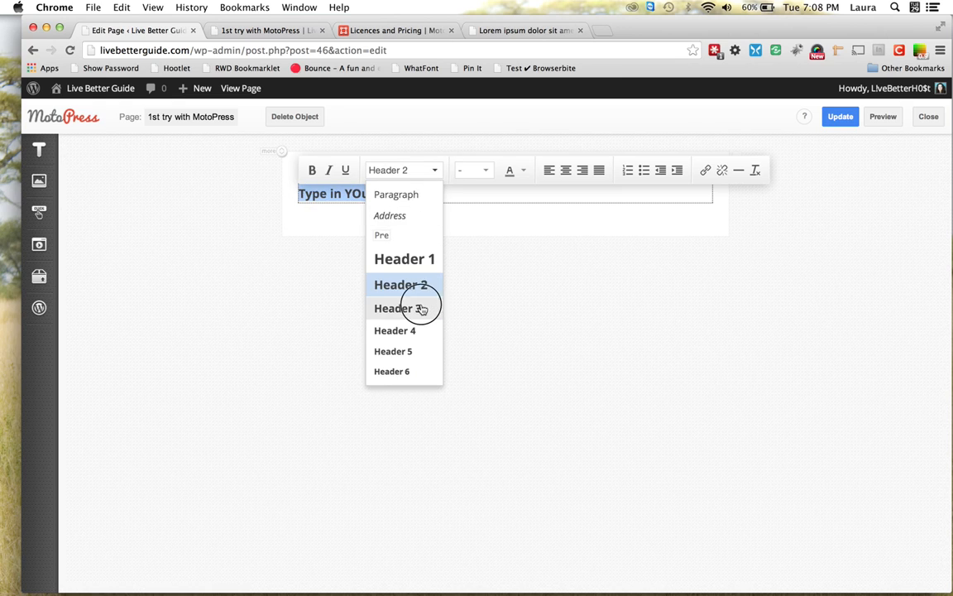
click(487, 171)
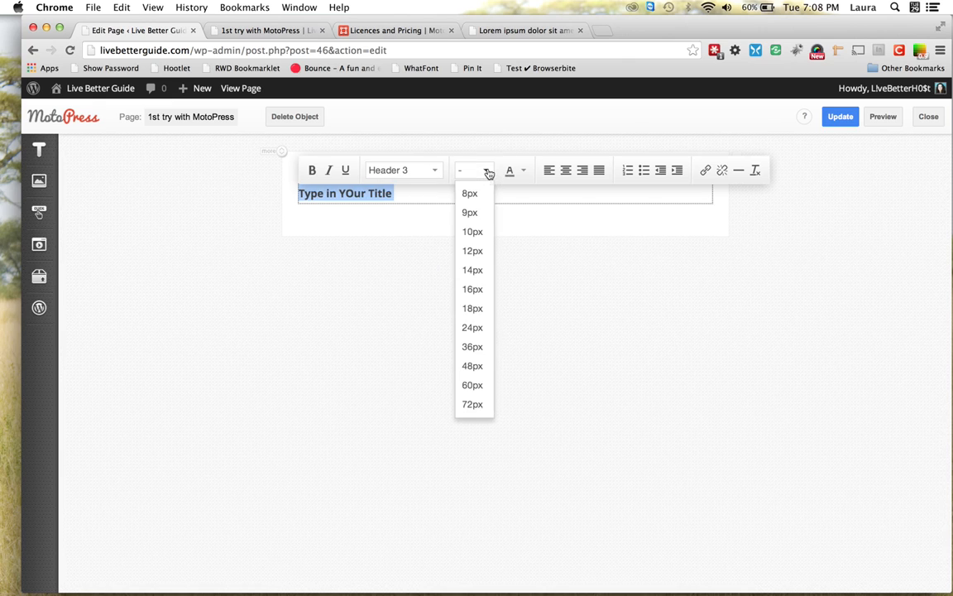
click(483, 271)
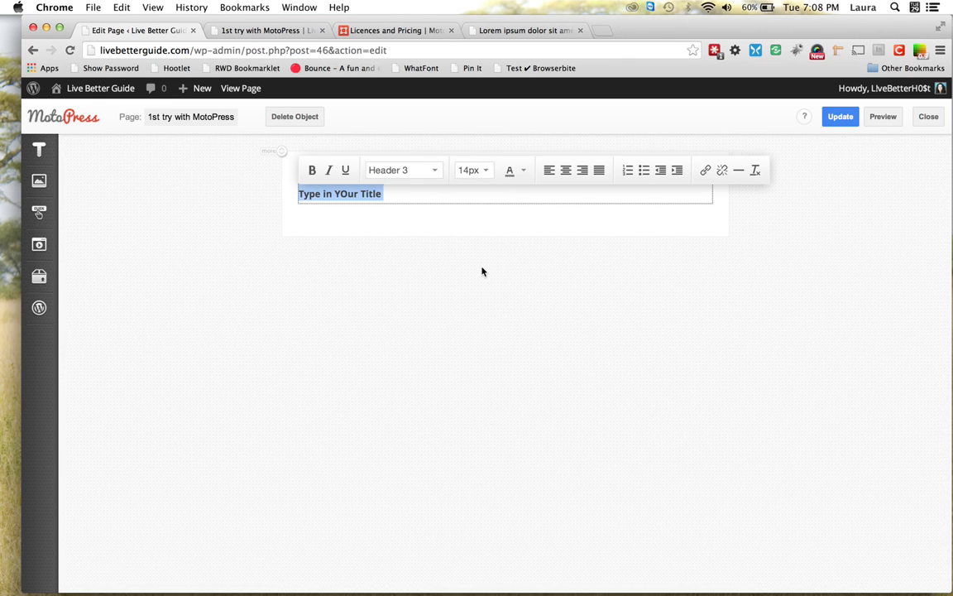
click(523, 174)
click(523, 174)
click(523, 174)
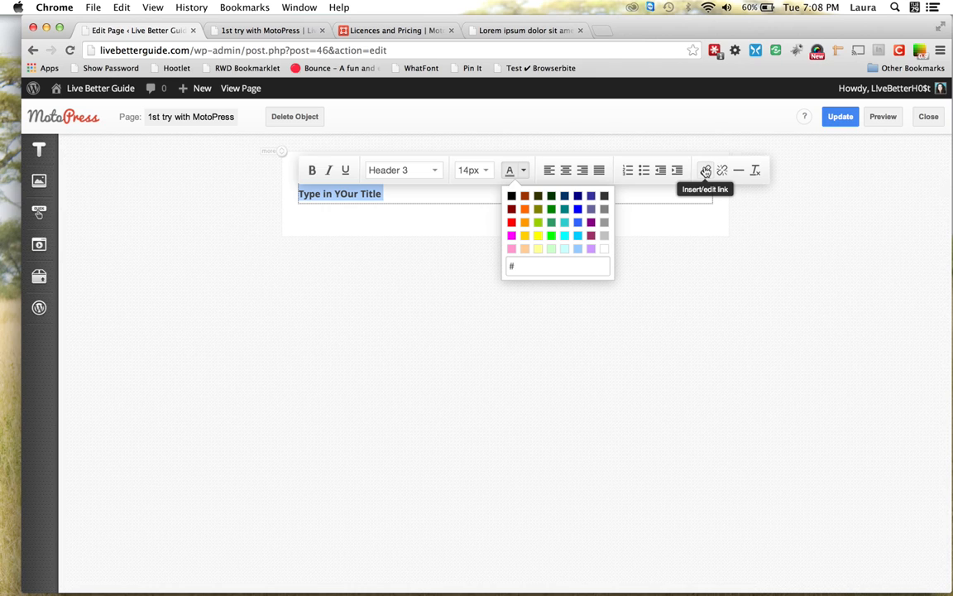
click(426, 230)
Add a Paragraph block below the title filled with pasted Lorem ipsum placeholder text
mouse_move(31, 187)
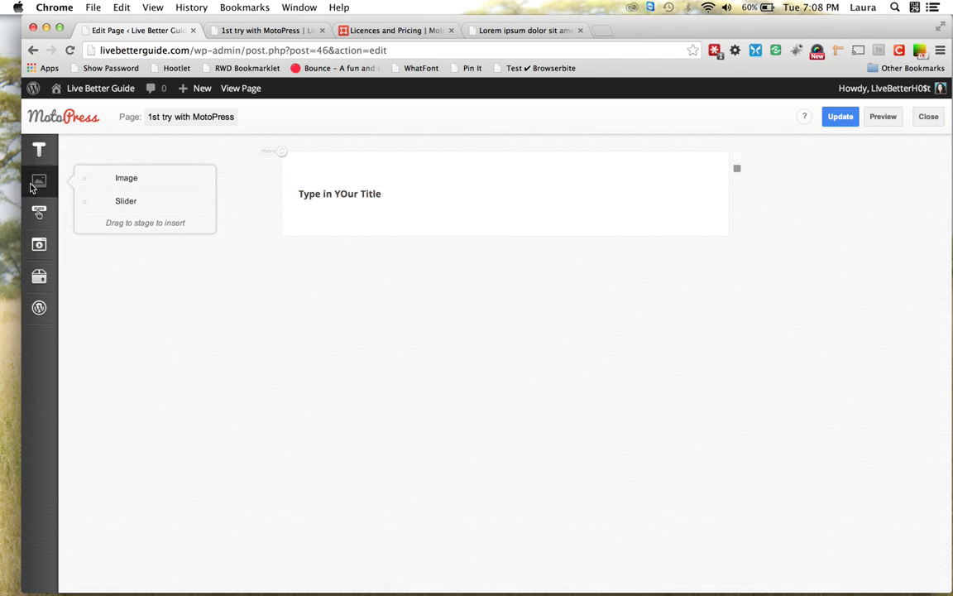
mouse_move(38, 152)
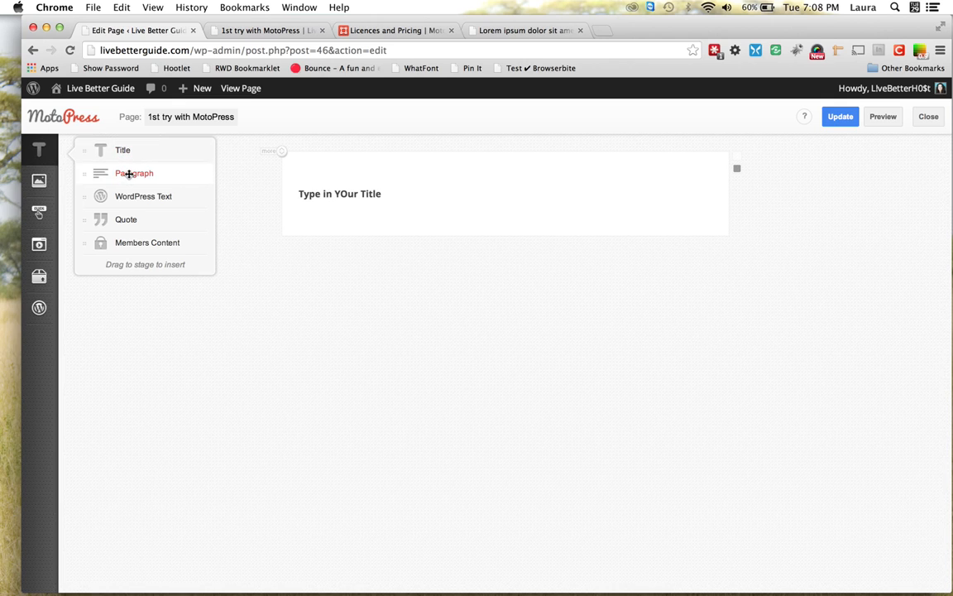
drag(129, 174, 310, 225)
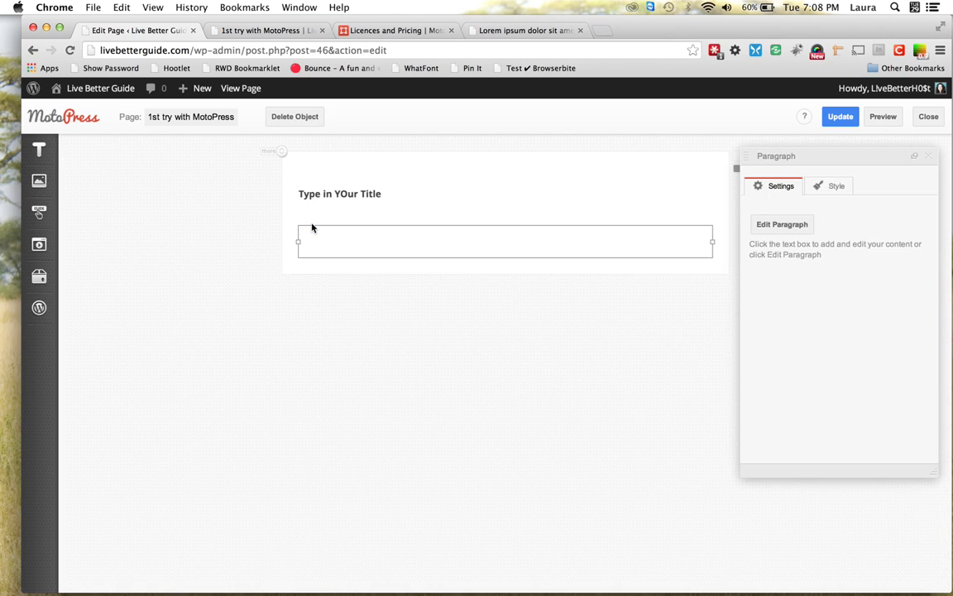
click(311, 227)
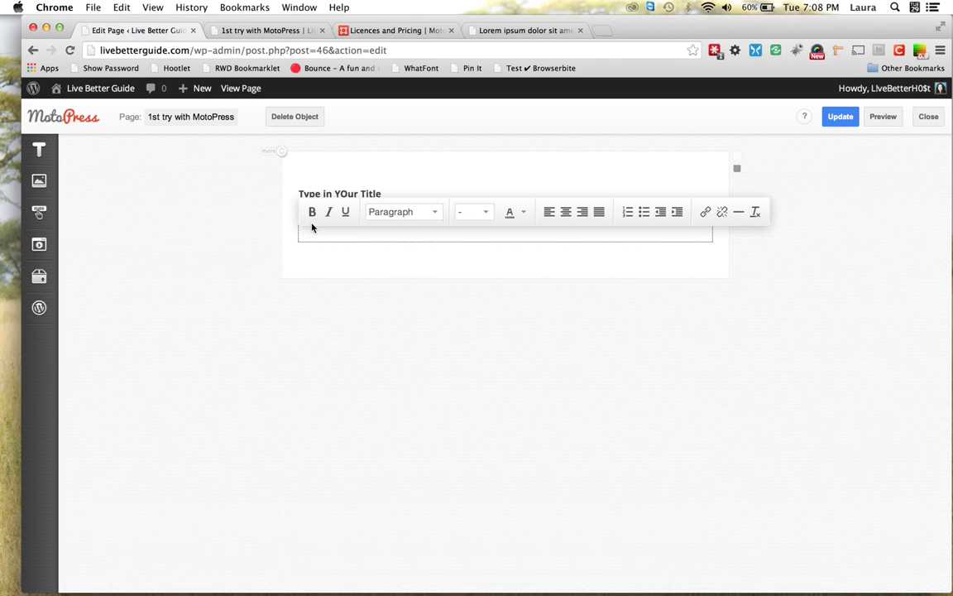
text(Lorem ipsum dolor sit amet, consectetuer adipiscing elit, sed diam nonummy nibh euismod tincidunt ut laoreet dolore magna aliquam erat volutpat. Ut wisi enim ad minim veniam, quis nostrud exerci tation ullamcorper suscipit lobortis nisl ut aliquip ex ea commodo consequat. Duis autem vel eum iriure dolor in hendrerit in vulputate velit esse molestie consequat, vel illum dolore eu feugiat nulla facilisis at vero eros et accumsan et iusto odio dignissim qui blandit praesent luptatum zzril delenit augue duis dolore te feugait nulla facilisi. Nam liber tempor cum soluta nobis eleifend option congue nihil imperdiet doming id quod mazim placerat)
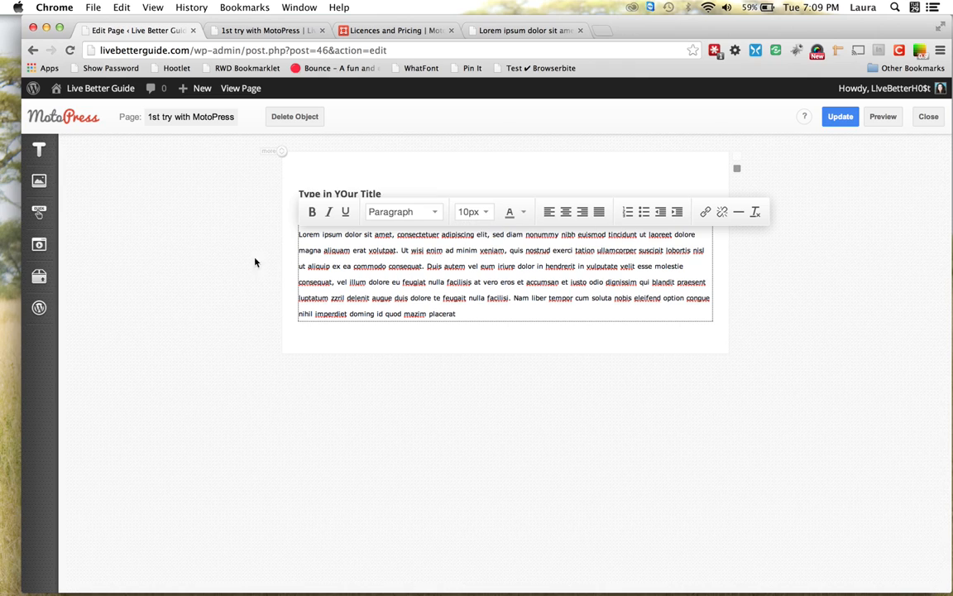
click(137, 192)
mouse_move(43, 151)
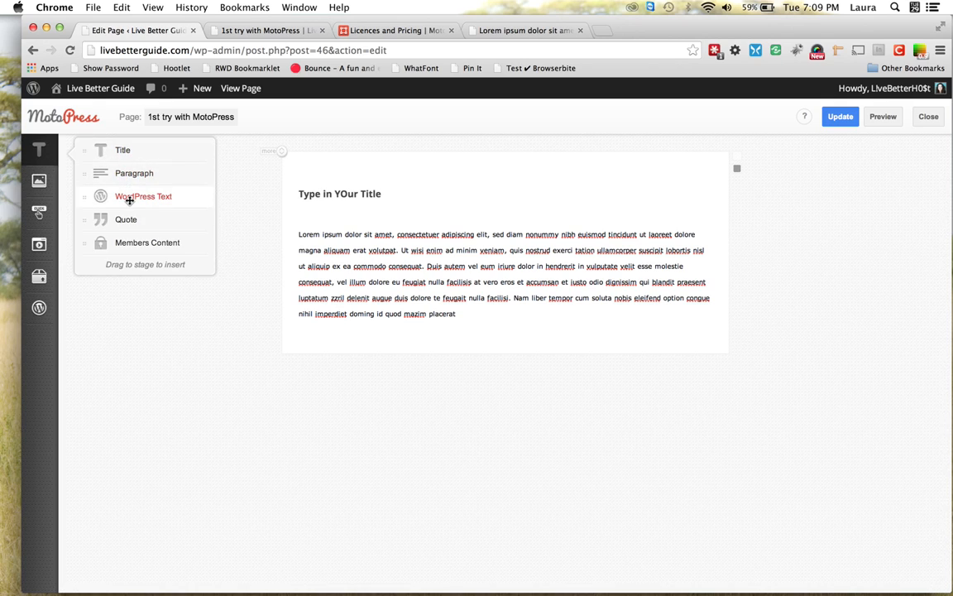
Add a WordPress Text block left of the paragraph with pasted Lorem ipsum, bolding 'Lorem ipsum', and save
drag(129, 199, 277, 244)
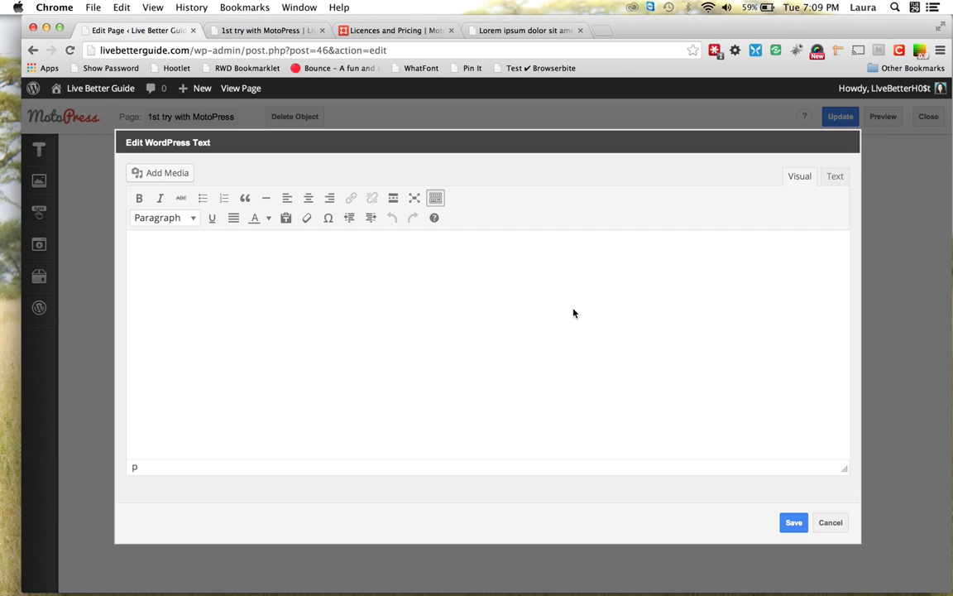
text(Lorem ipsum dolor sit amet, consectetuer adipiscing elit, sed diam nonummy nibh euismod tincidunt ut laoreet dolore magna aliquam erat volutpat. Ut wisi enim ad minim veniam, quis nostrud exerci tation ullamcorper suscipit lobortis nisl ut aliquip ex ea commodo consequat. Duis autem vel eum iriure dolor in hendrerit in vulputate velit esse molestie consequat, vel illum dolore eu feugiat nulla facilisis at vero eros et accumsan et iusto odio dignissim qui blandit praesent luptatum zzril delenit augue duis dolore te feugait nulla facilisi. Nam liber tempor cum soluta nobis eleifend option congue nihil imperdiet doming id quod mazim placerat)
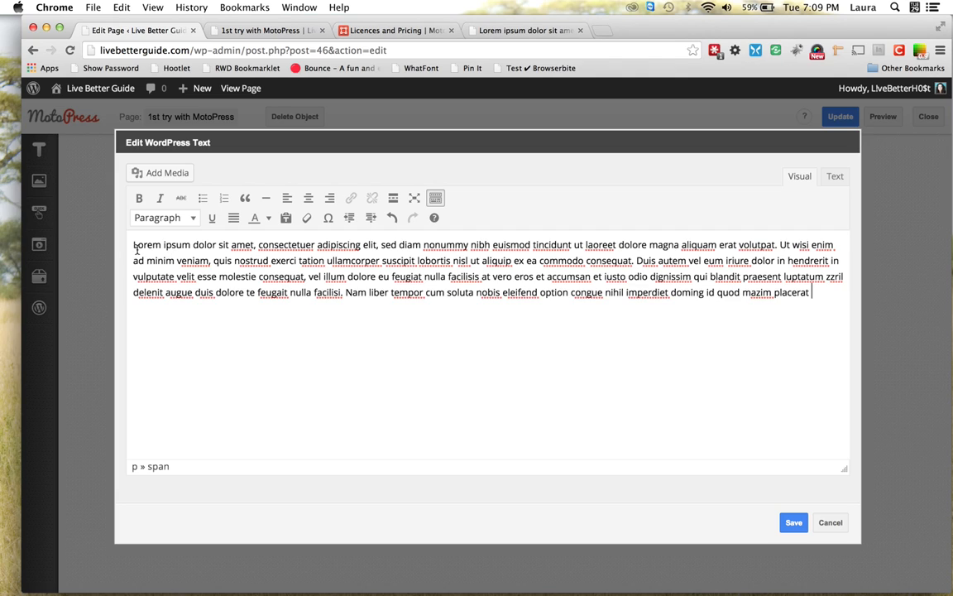
drag(133, 246, 190, 246)
click(139, 197)
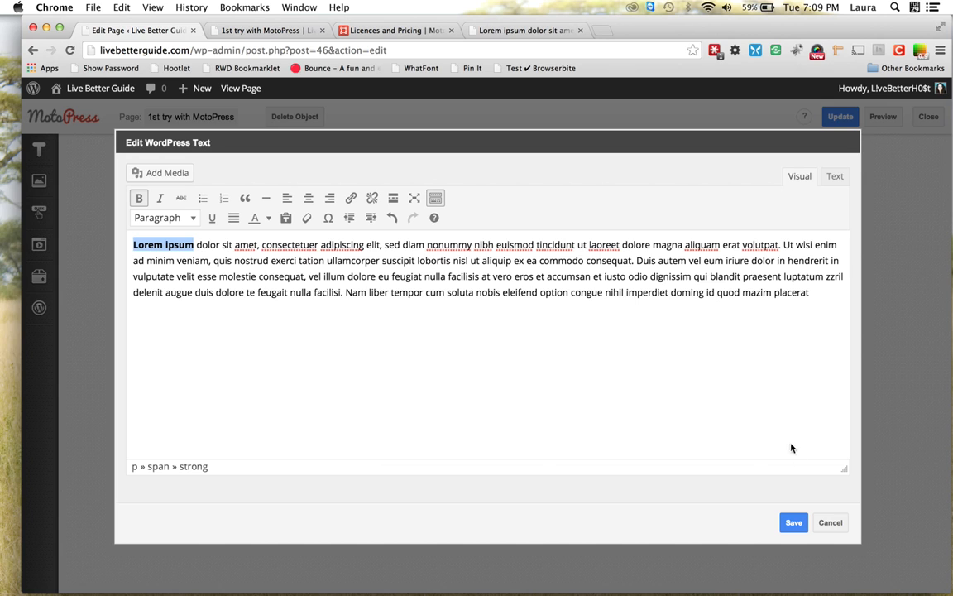
click(794, 522)
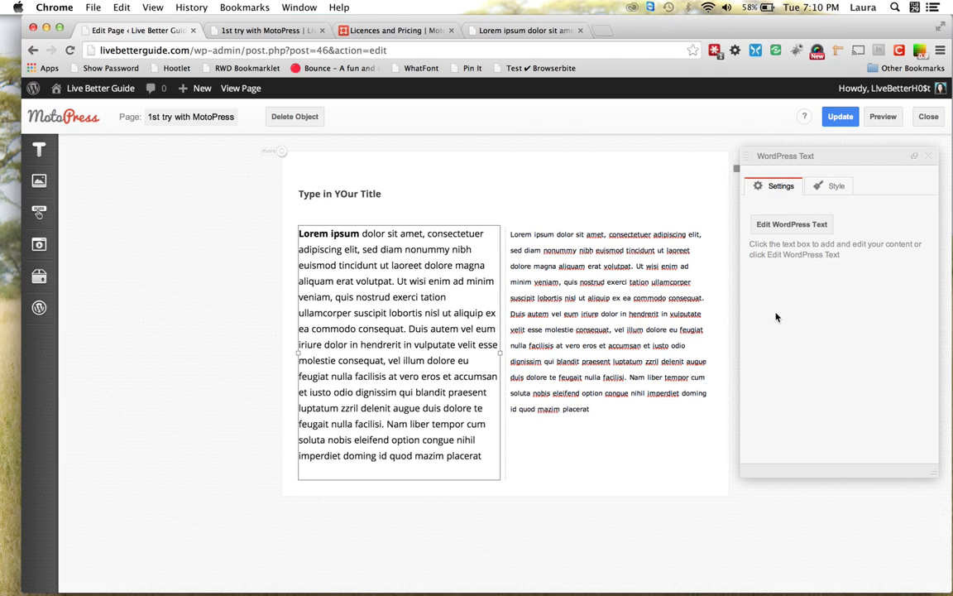
Set the WordPress Text block's right margin to 50 in its Style settings
click(825, 190)
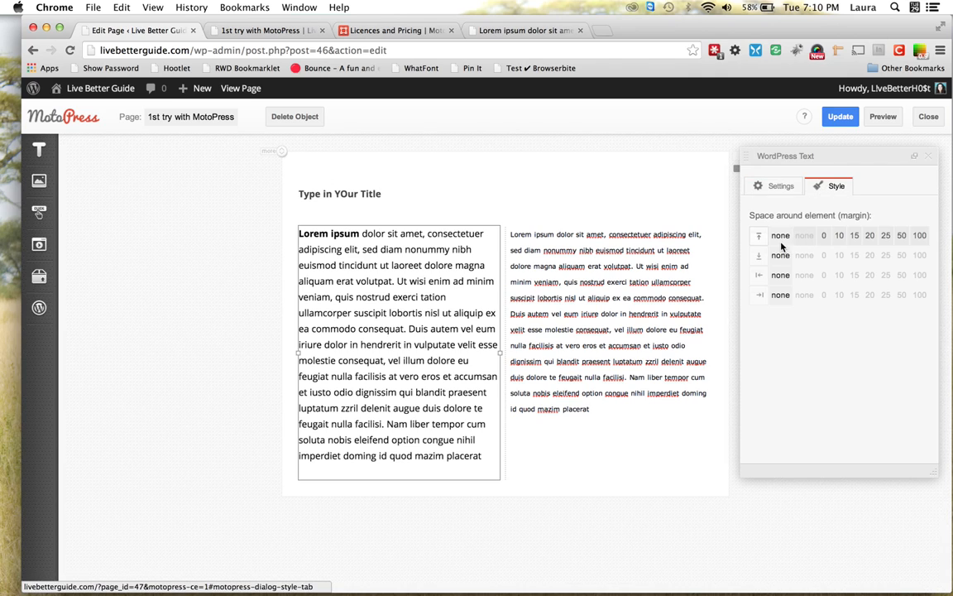
click(762, 298)
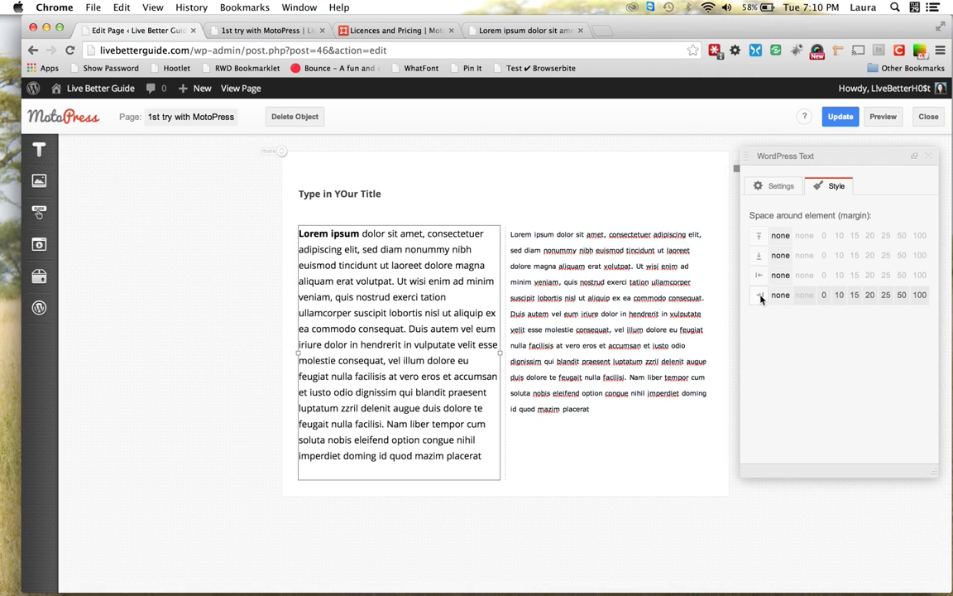
click(870, 296)
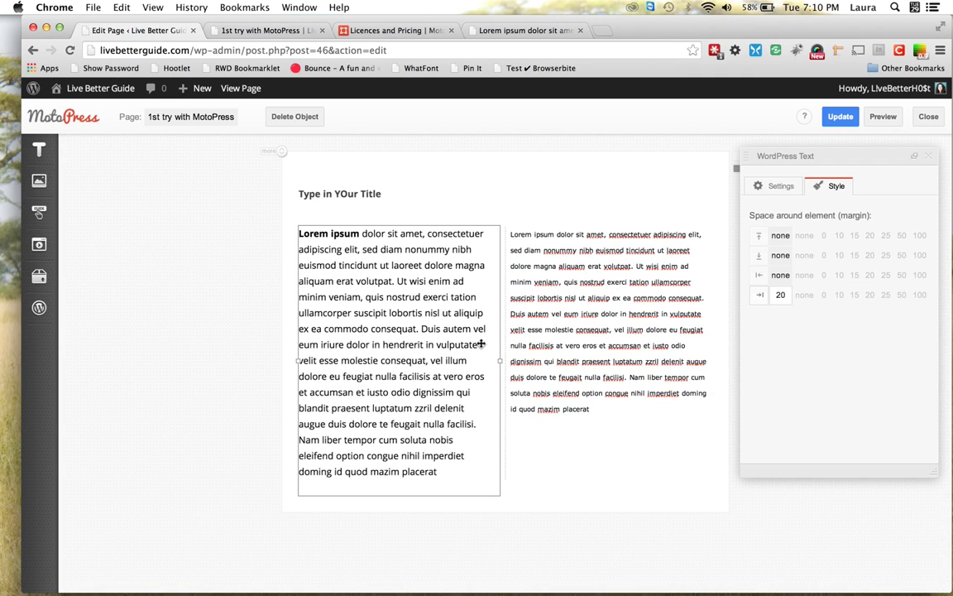
click(900, 297)
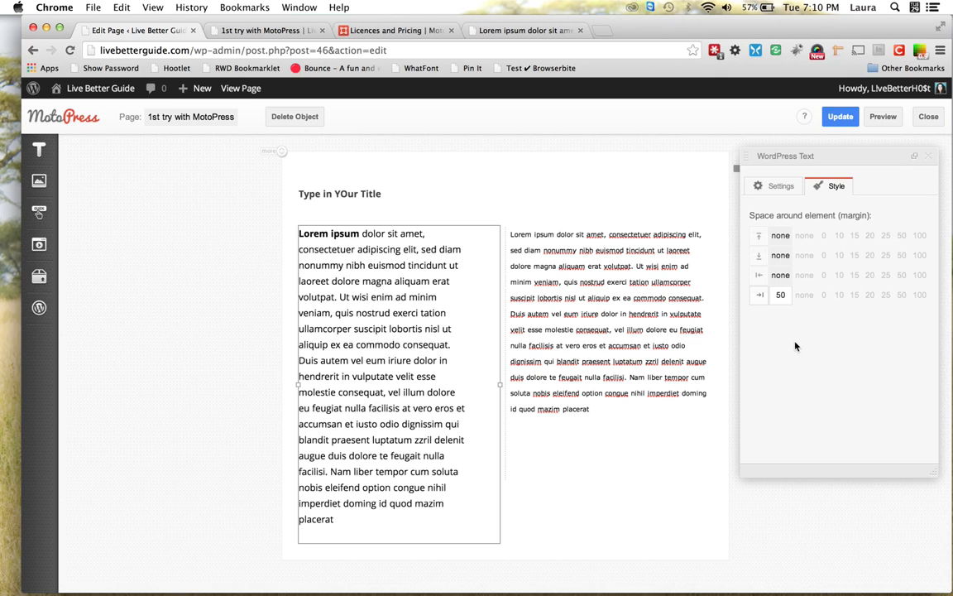
mouse_move(48, 250)
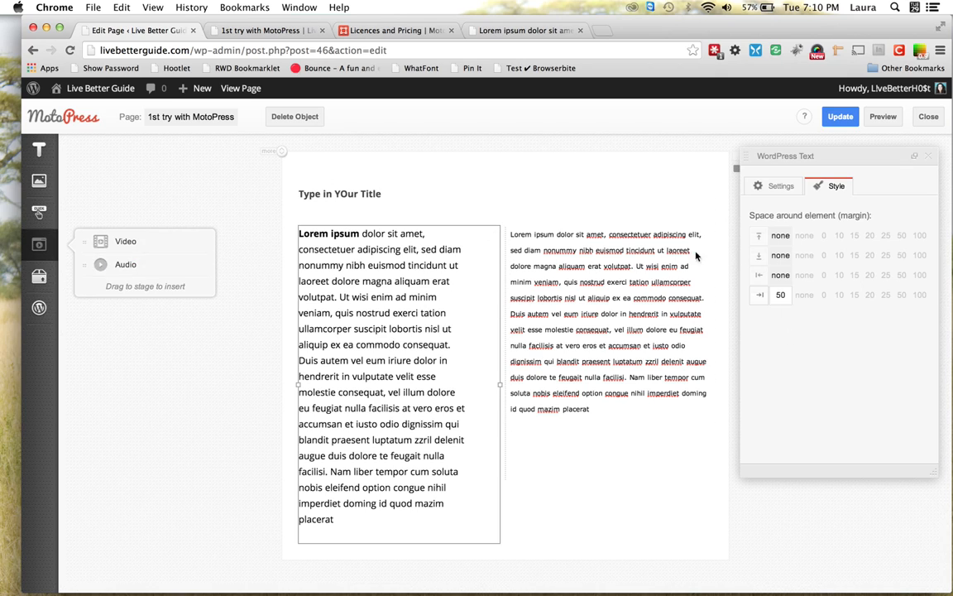
Add a Quote block below the right text column and replace its cite name with the author's name
mouse_move(42, 143)
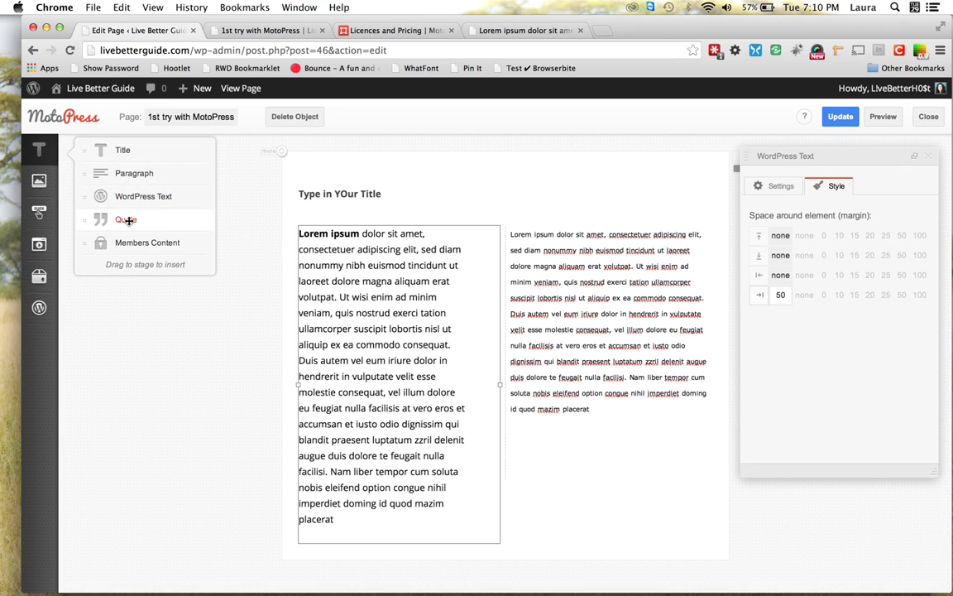
drag(129, 220, 518, 447)
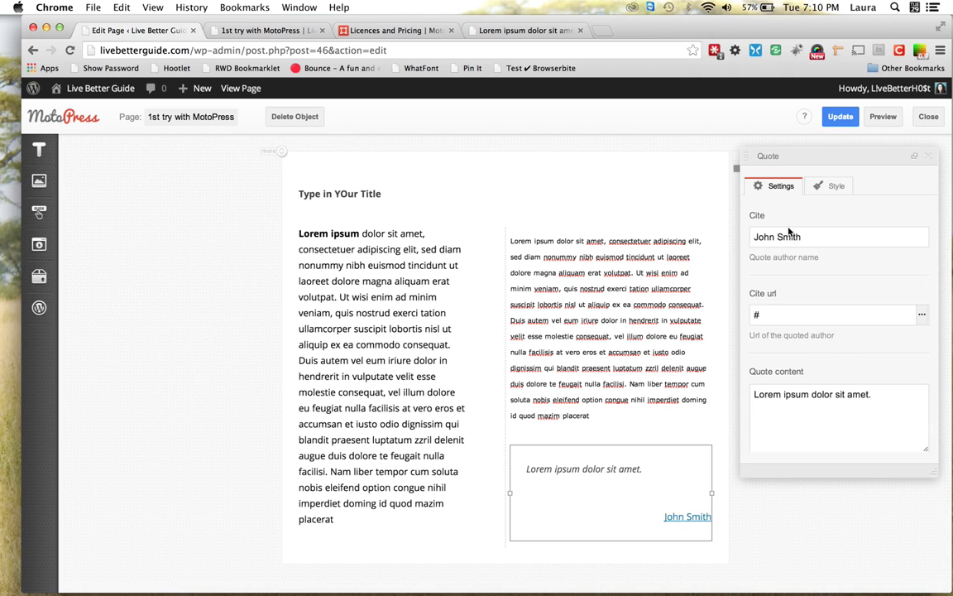
drag(809, 236, 723, 238)
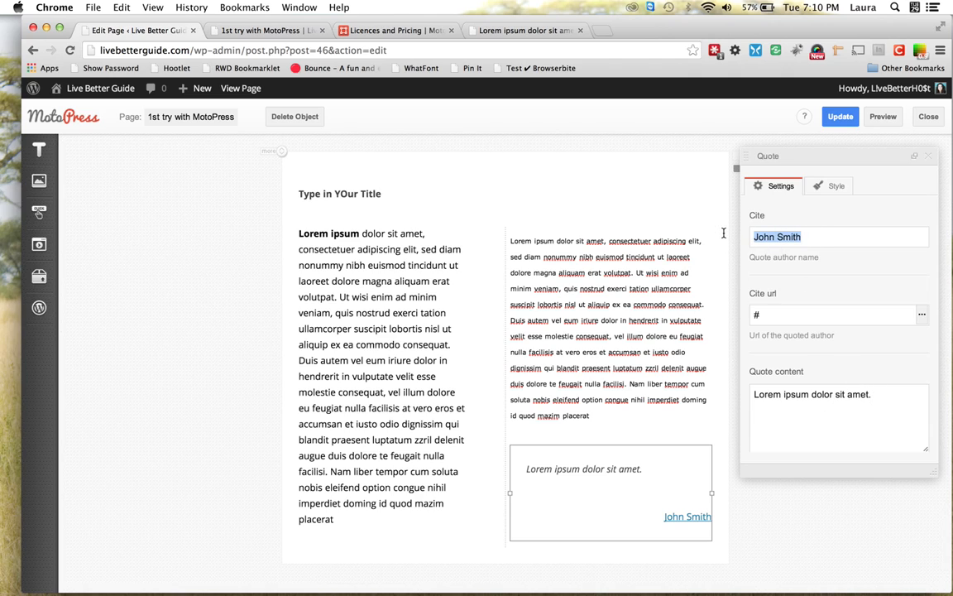
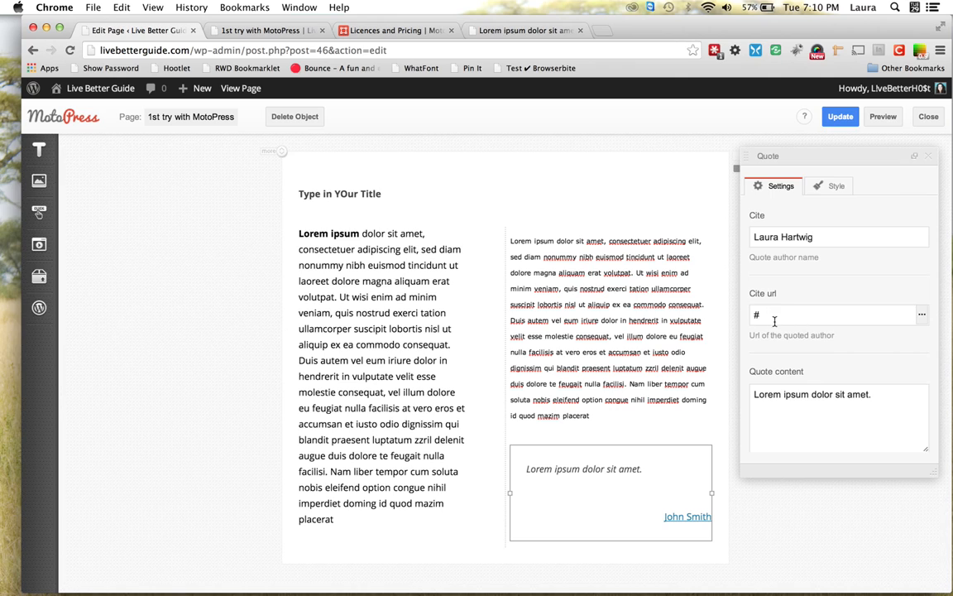
Browse existing content in the cite URL link picker, then close it without adding a link
click(922, 317)
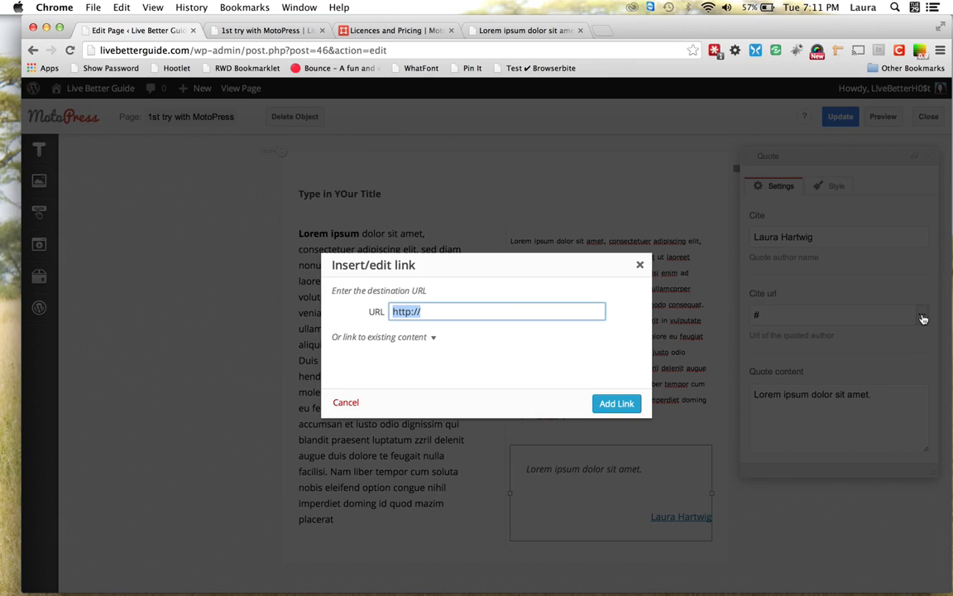
click(434, 336)
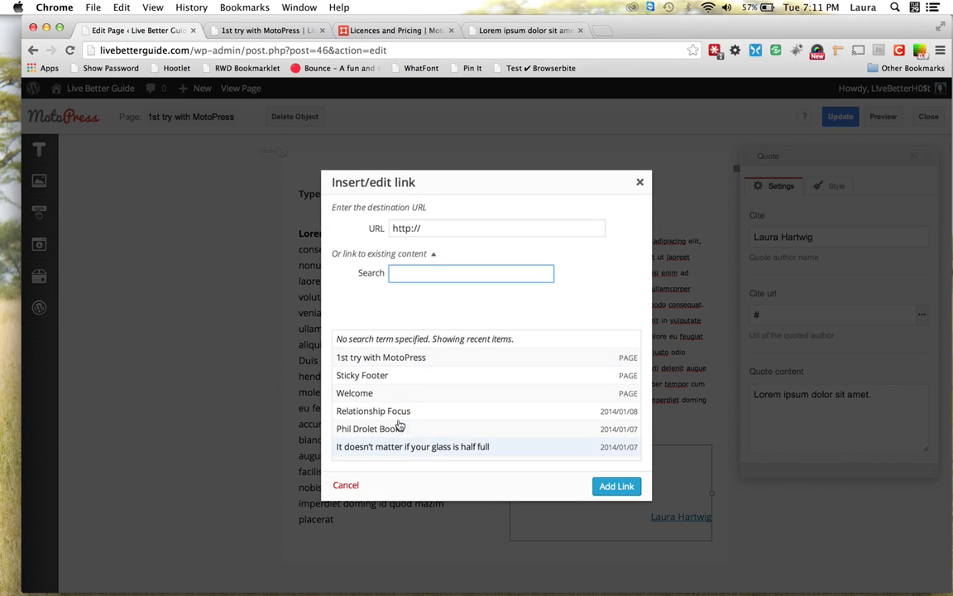
click(641, 186)
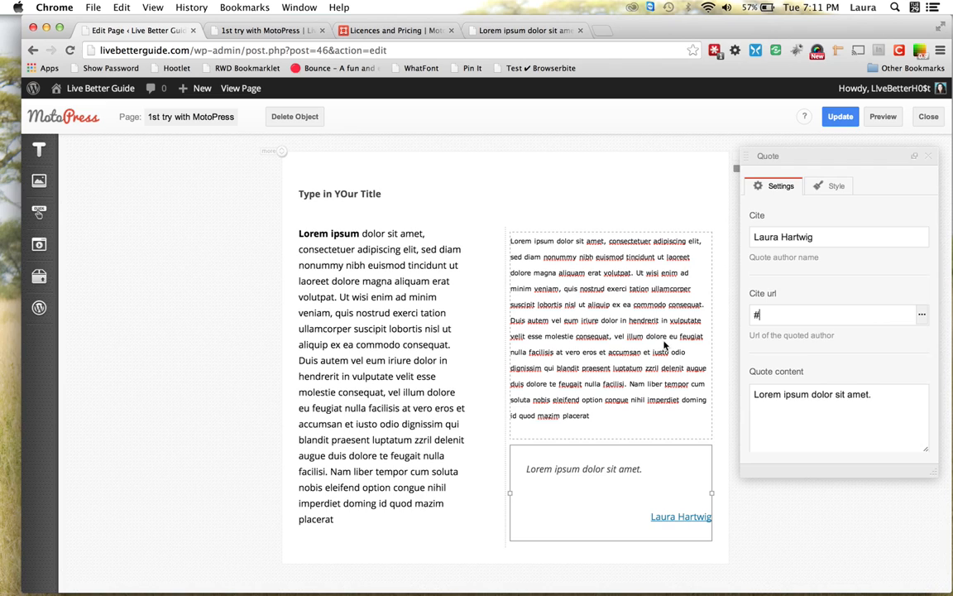
mouse_move(41, 151)
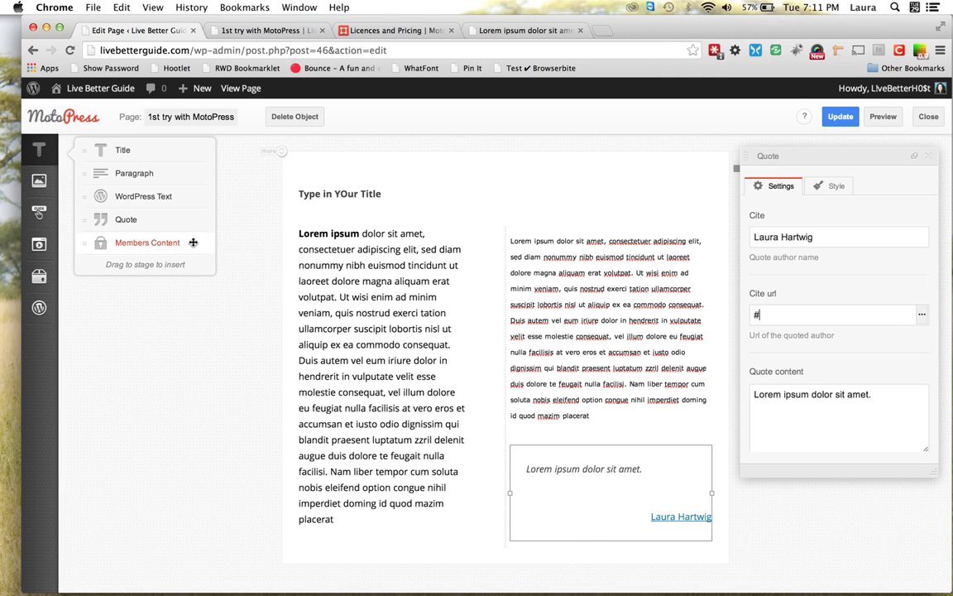
Add a Members Content block below the left column with pasted Lorem ipsum as its content
mouse_move(193, 243)
mouse_down()
mouse_move(332, 366)
mouse_move(379, 473)
mouse_move(369, 541)
mouse_up()
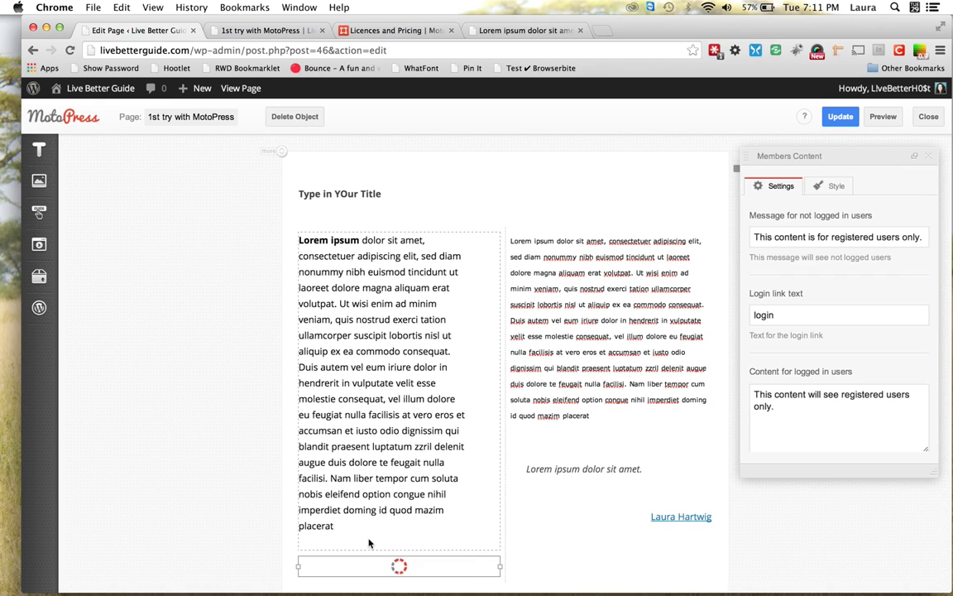
scroll(369, 542, down, 2)
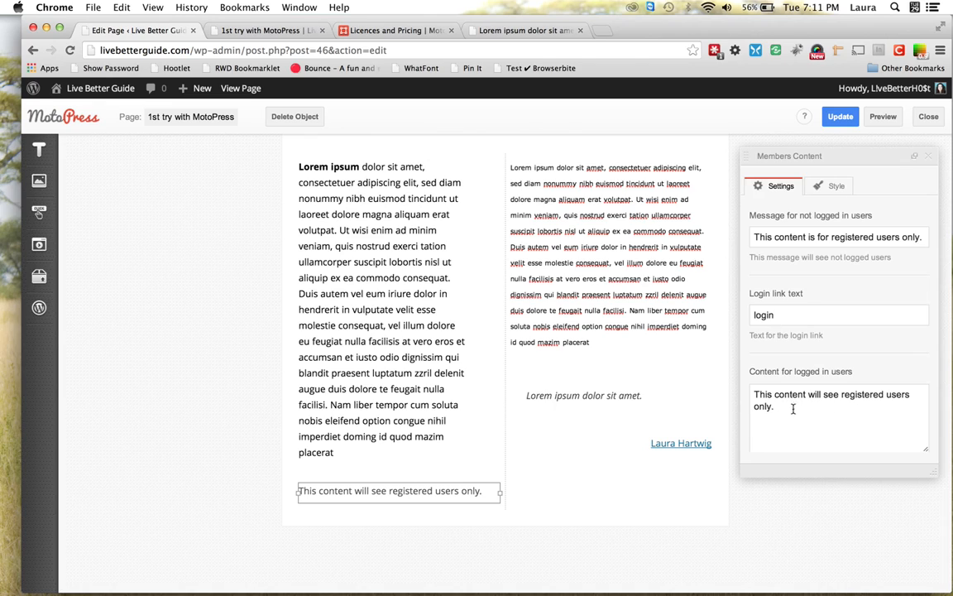
drag(775, 406, 741, 388)
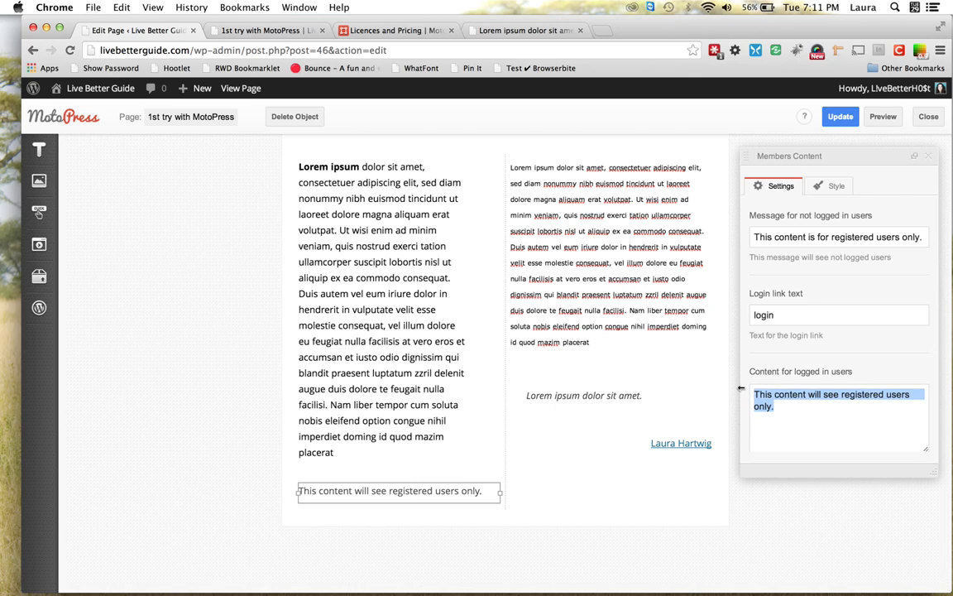
text(Lorem ipsum dolor sit amet, consectetuer adipiscing elit, sed diam nonummy nibh euismod tincidunt ut laoreet dolore magna aliquam erat volutpat. Ut wisi enim ad minim veniam, quis nostrud exerci tation ullamcorper suscipit lobortis nisl ut aliquip ex ea commodo consequat. Duis autem vel eum iriure dolor in hendrerit in vulputate velit esse molestie consequat, vel illum dolore eu feugiat nulla facilisis at vero eros et accumsan et iusto odio dignissim qui blandit praesent luptatum zzril delenit augue duis dolore te feugait nulla facilisi. Nam liber tempor cum soluta nobis eleifend option congue nihil imperdiet doming id quod mazim placerat)
scroll(830, 403, up, 10)
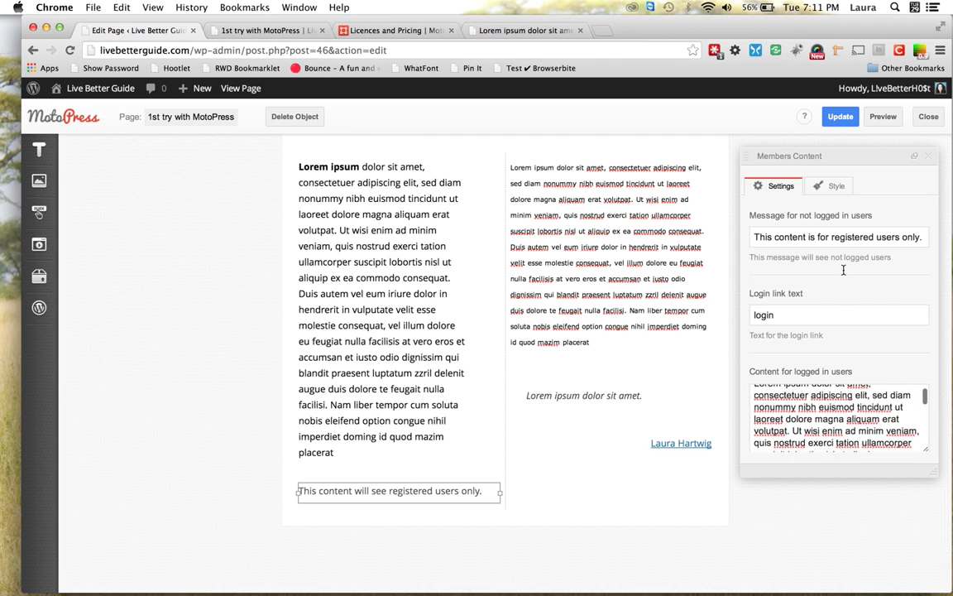
scroll(844, 269, up, 1)
Change the logged-out message to begin 'Login to see this content.'
click(896, 237)
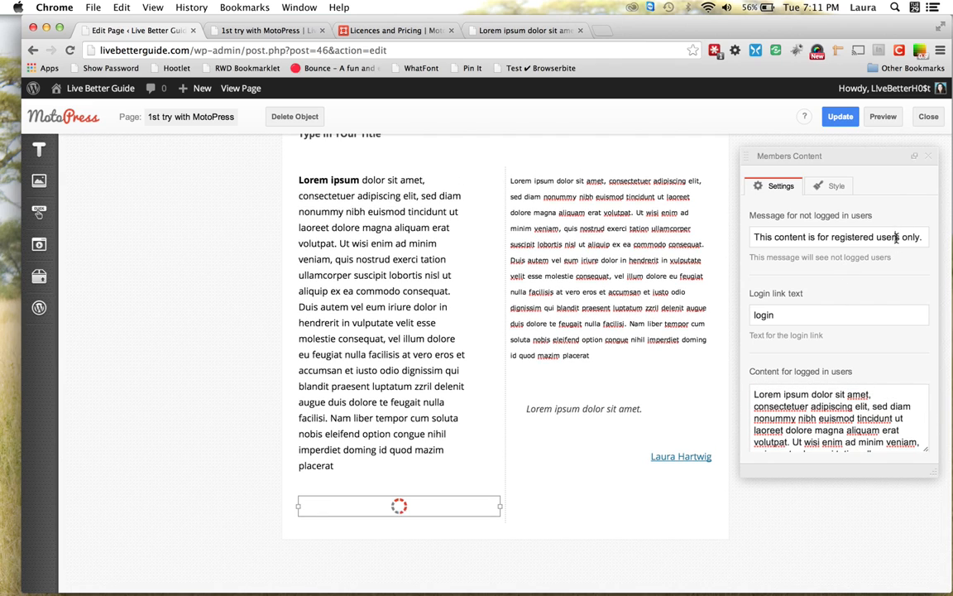
right_click(896, 238)
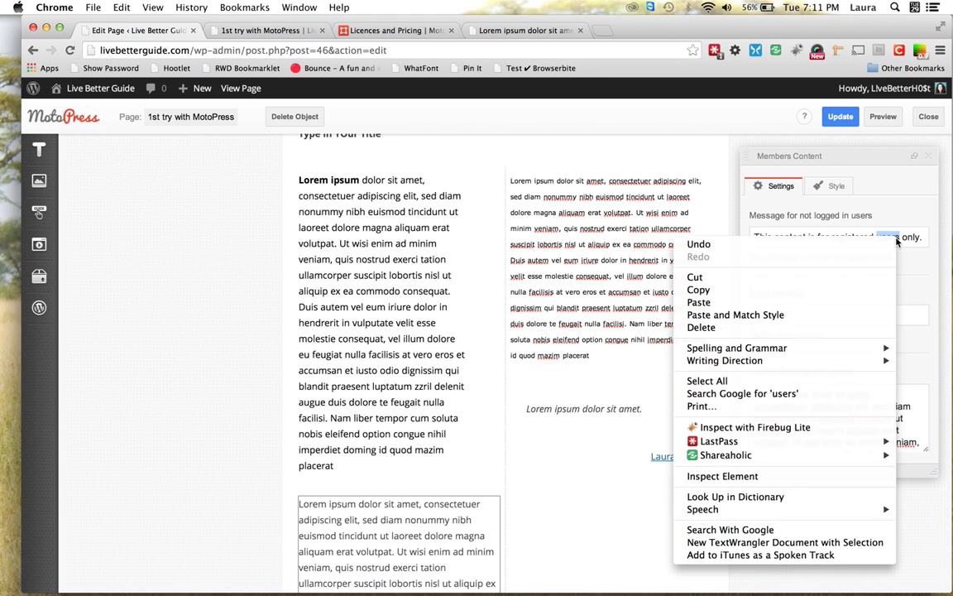
key(Escape)
click(902, 237)
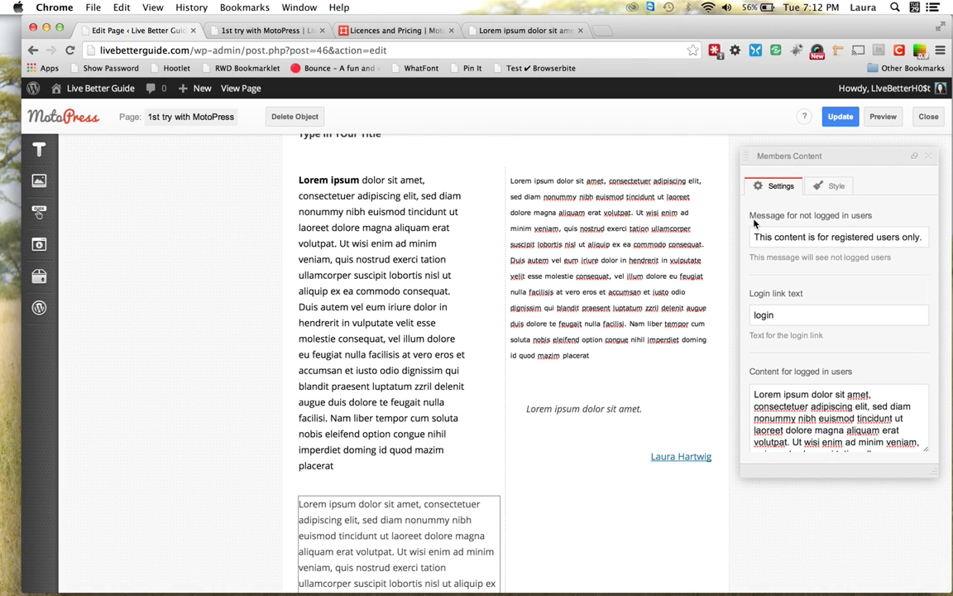
drag(751, 237, 916, 237)
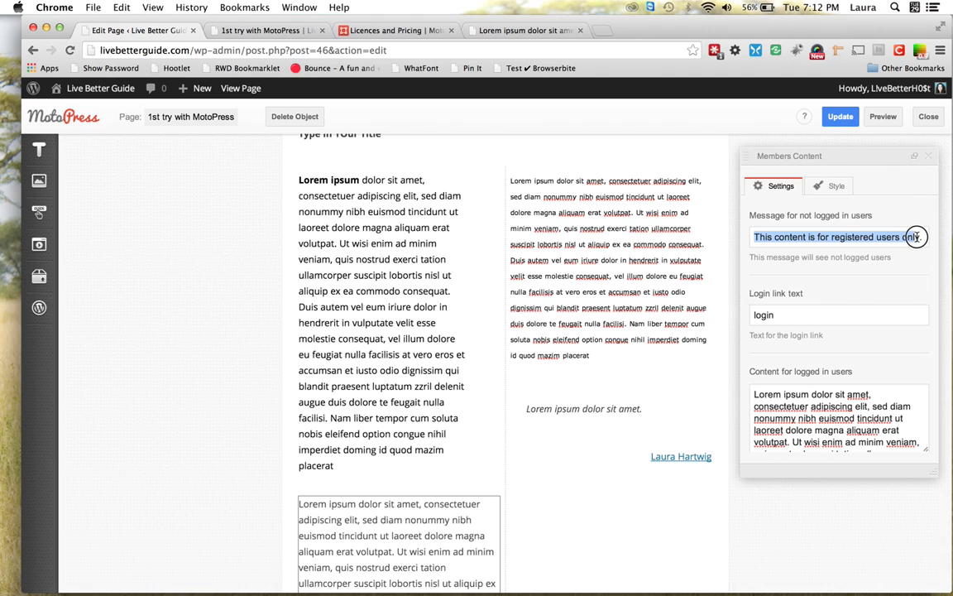
text(Login to se)
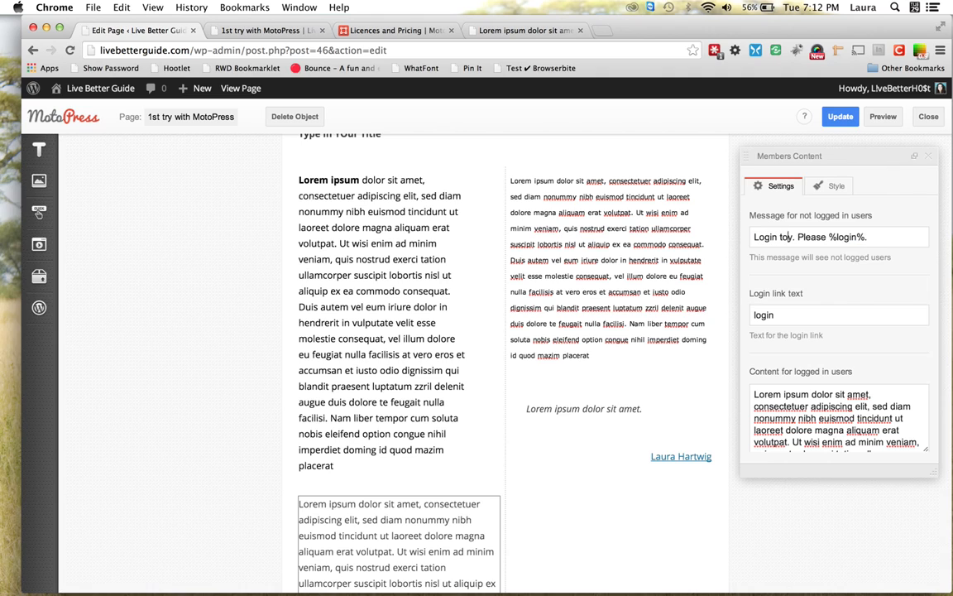
text(e this content)
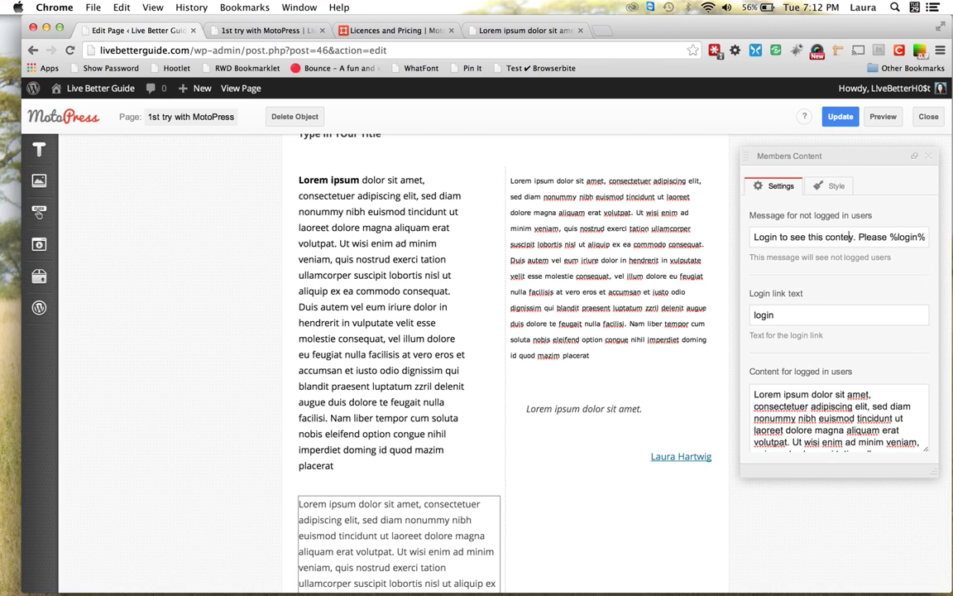
key(Delete)
key(Right)
key(Right)
text(.)
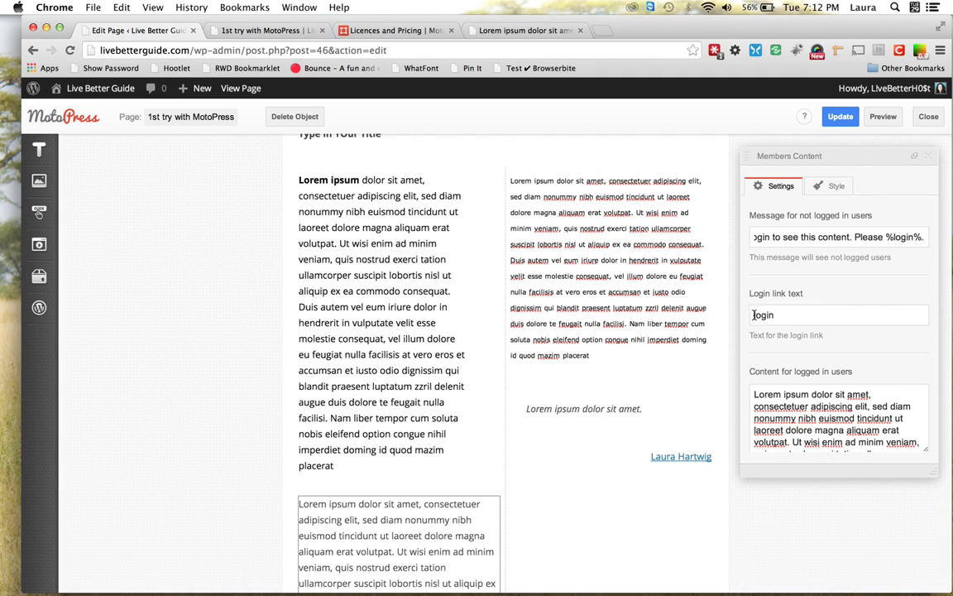
Set the login link text to 'click here'
drag(756, 315, 782, 315)
text(cli)
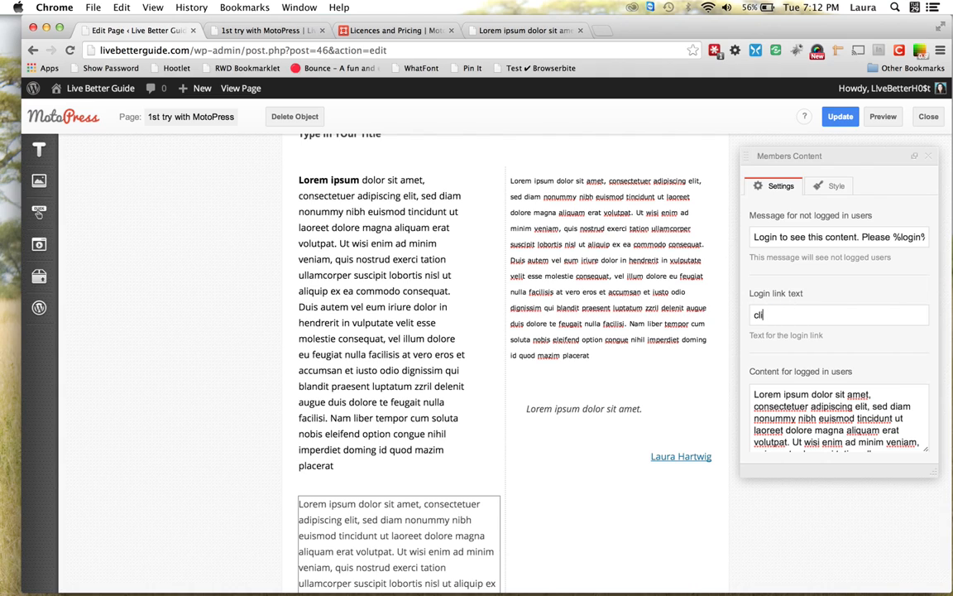
text(ck here)
scroll(596, 518, down, 3)
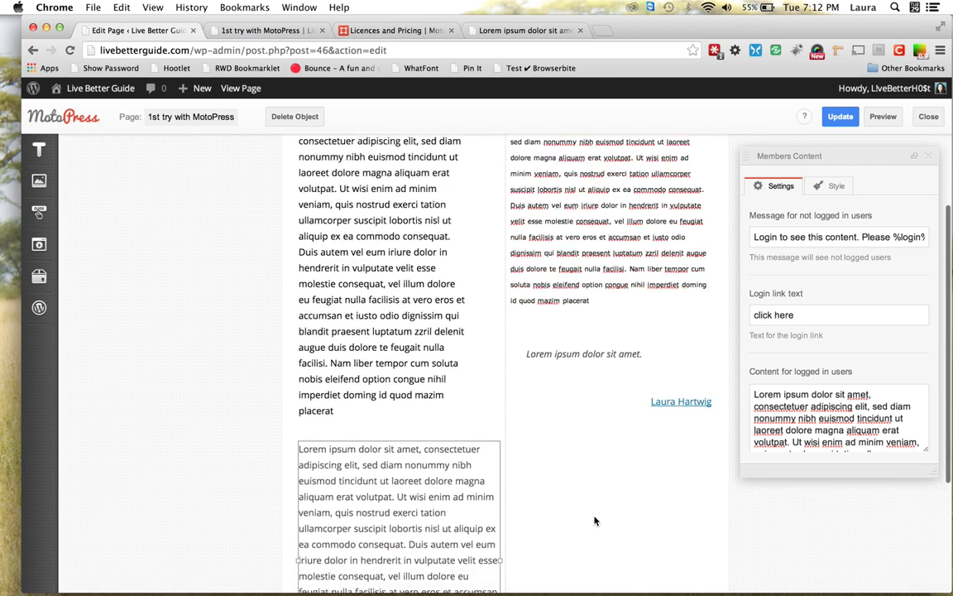
scroll(595, 521, down, 3)
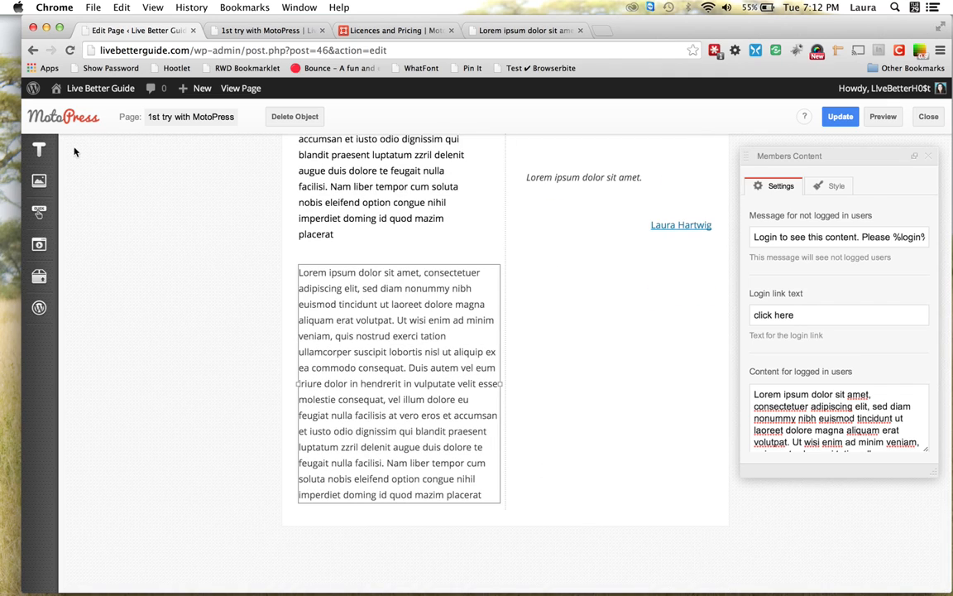
Add an Image block under the quote showing the smiling woman's photo from the Media Library
mouse_move(47, 150)
mouse_move(41, 182)
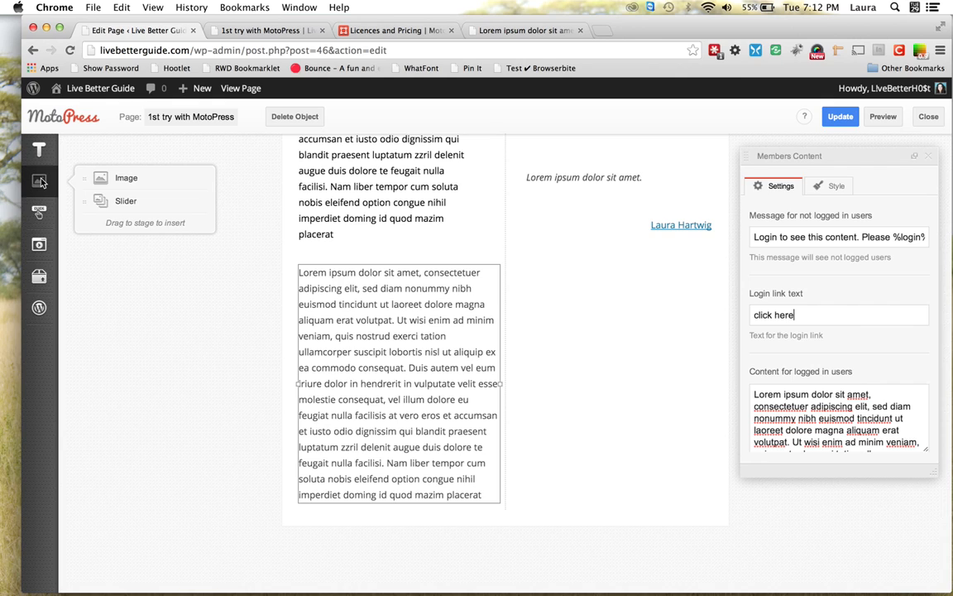
drag(103, 164, 510, 308)
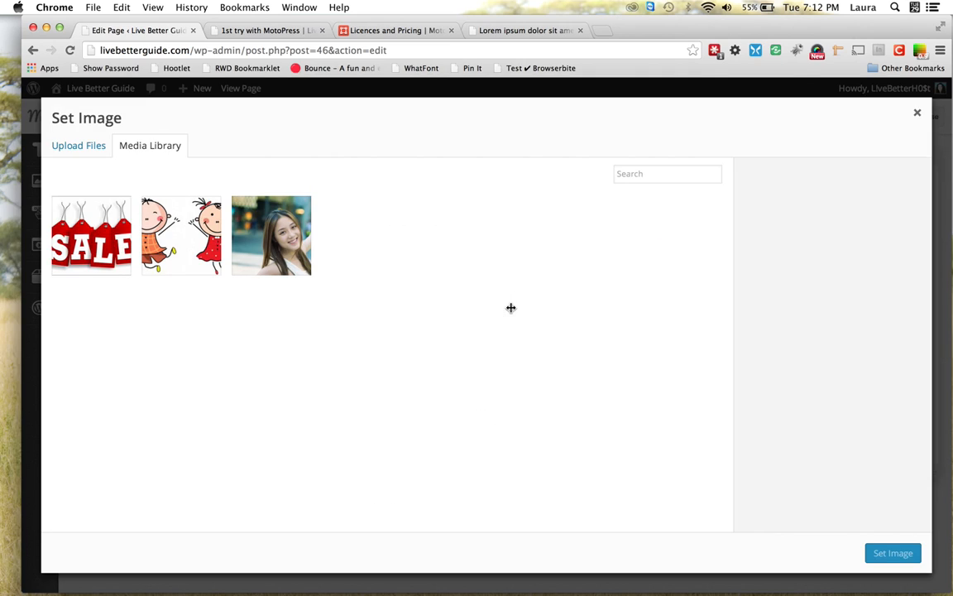
click(277, 235)
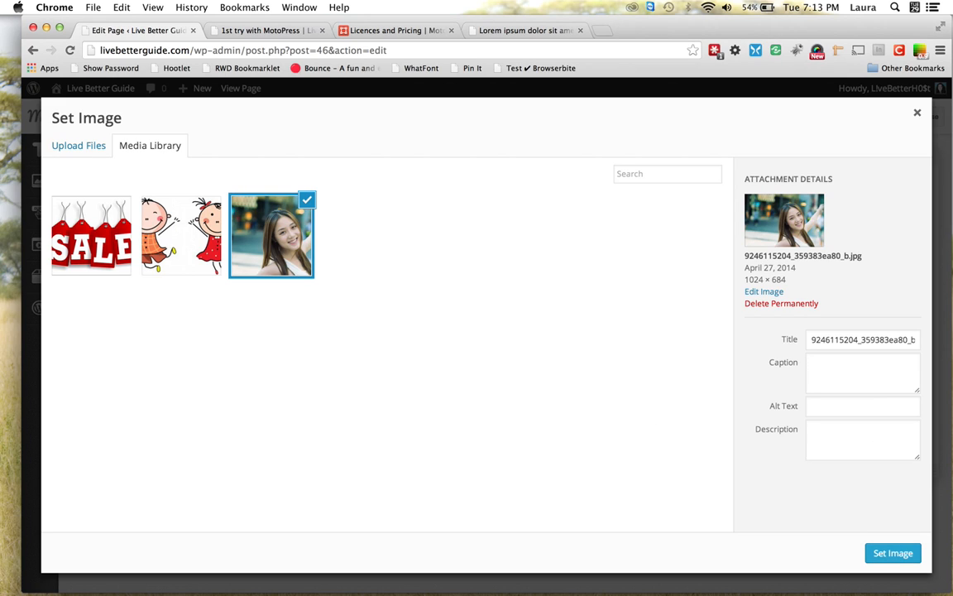
click(882, 553)
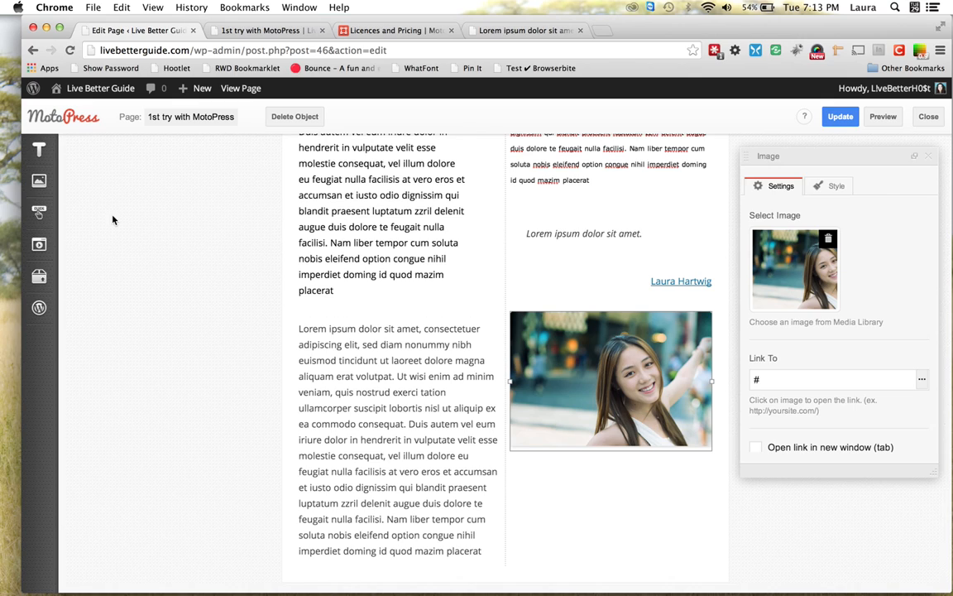
Select the Members Content block below the left column to show its settings
mouse_move(39, 180)
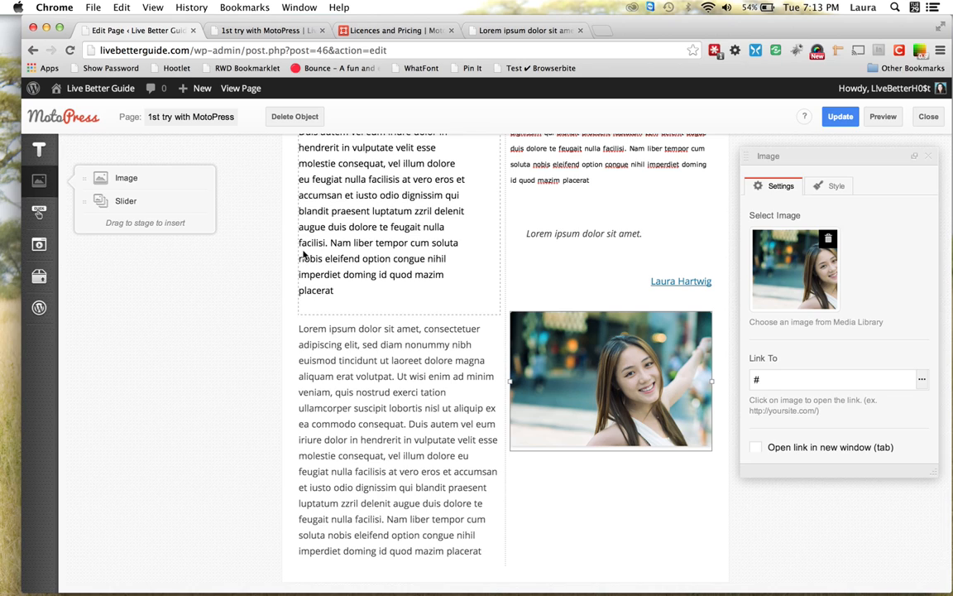
click(417, 381)
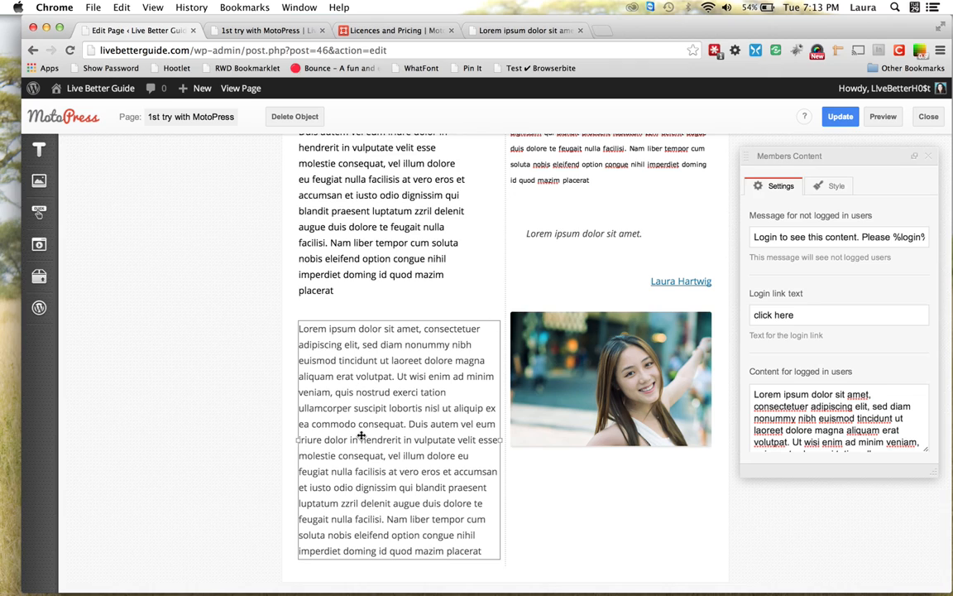
Delete the members-only text block, move the photo beneath both columns, and view its margins
click(298, 116)
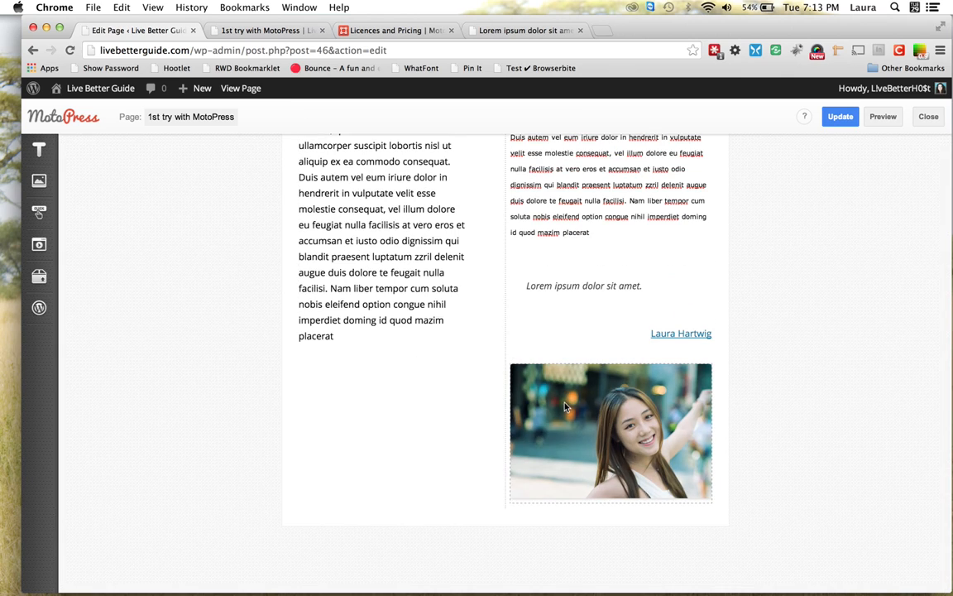
drag(564, 403, 498, 538)
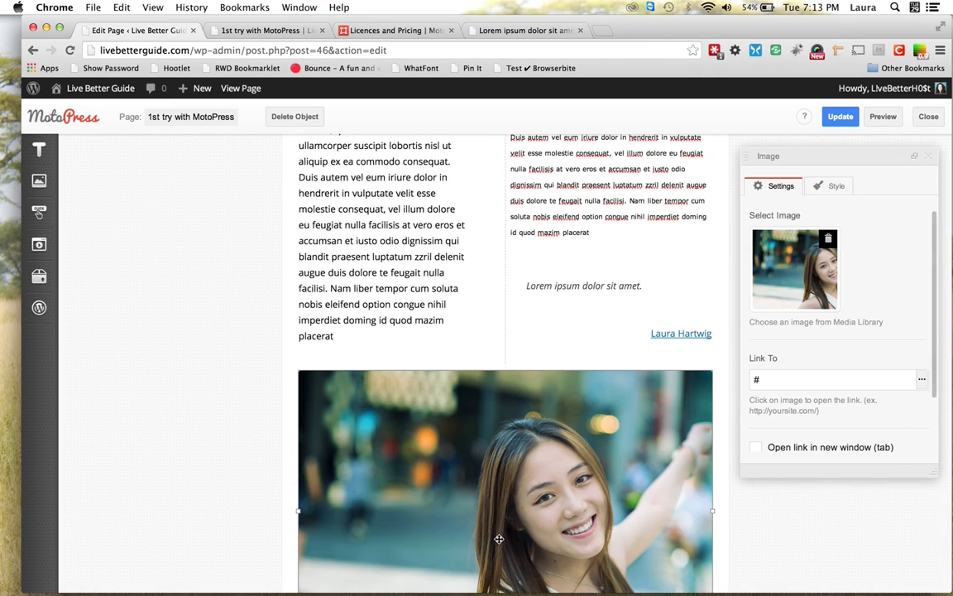
scroll(521, 362, down, 4)
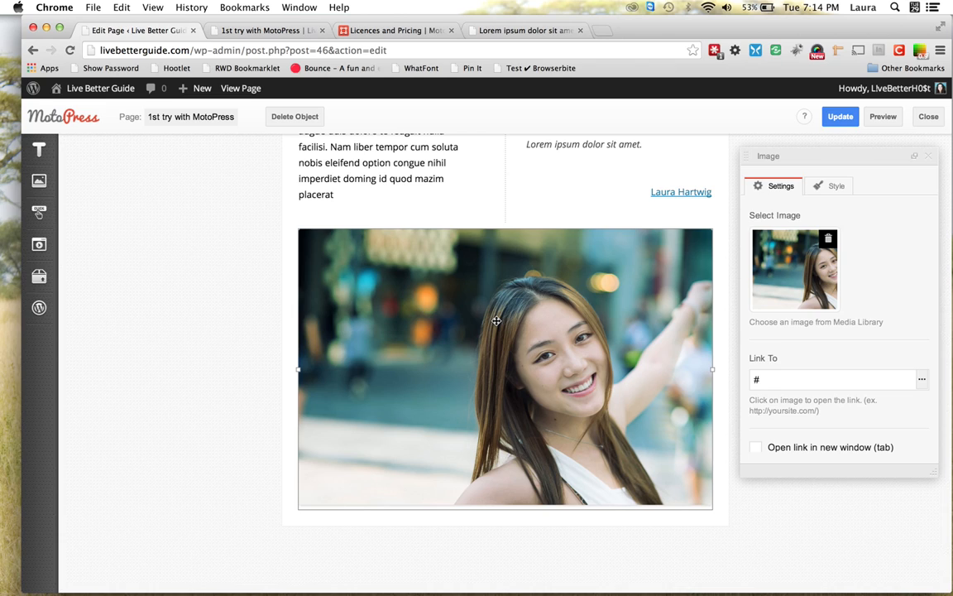
click(835, 186)
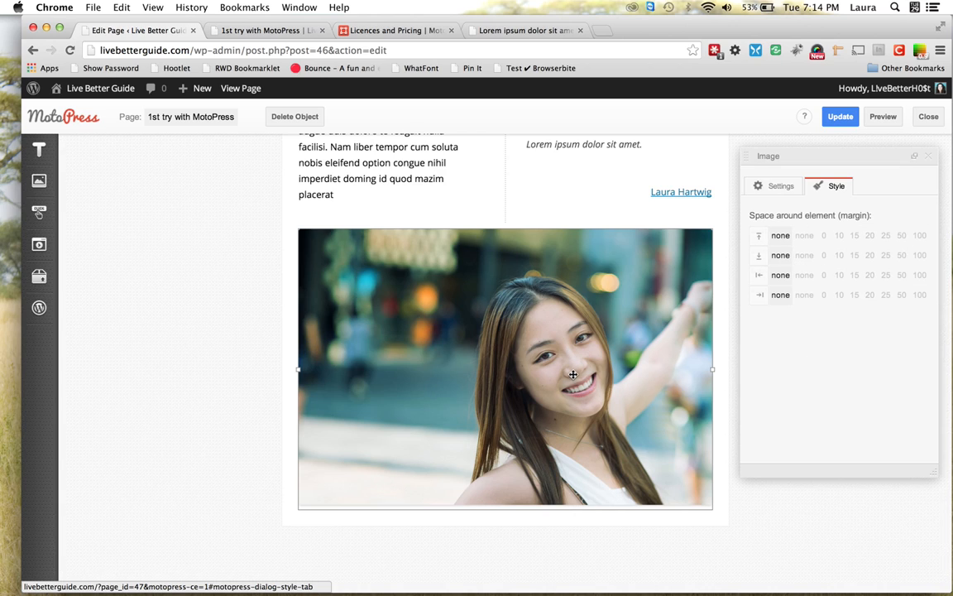
scroll(572, 374, up, 1)
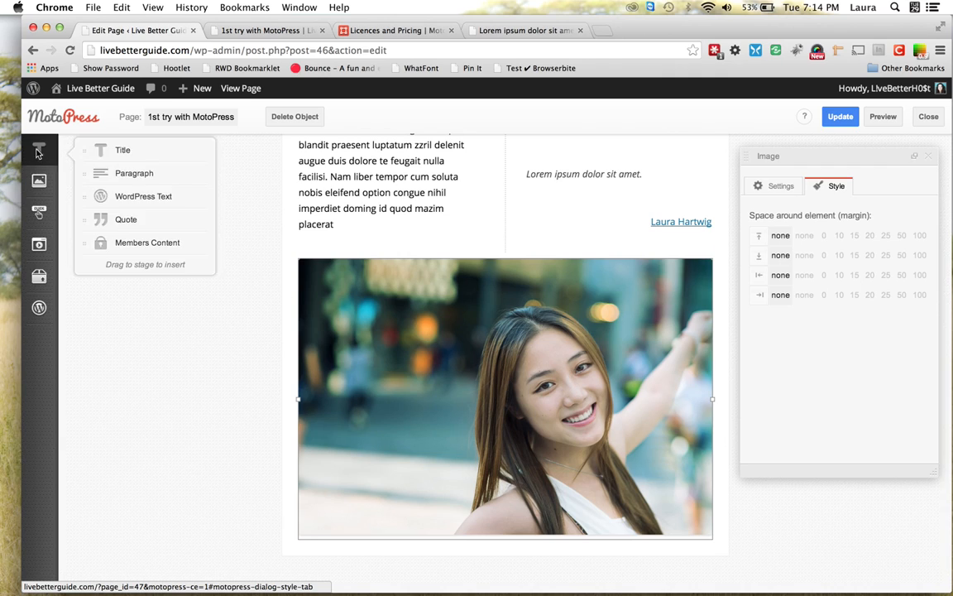
Place a Button widget beside the page title and change its label to 'Buy Now'
mouse_move(41, 181)
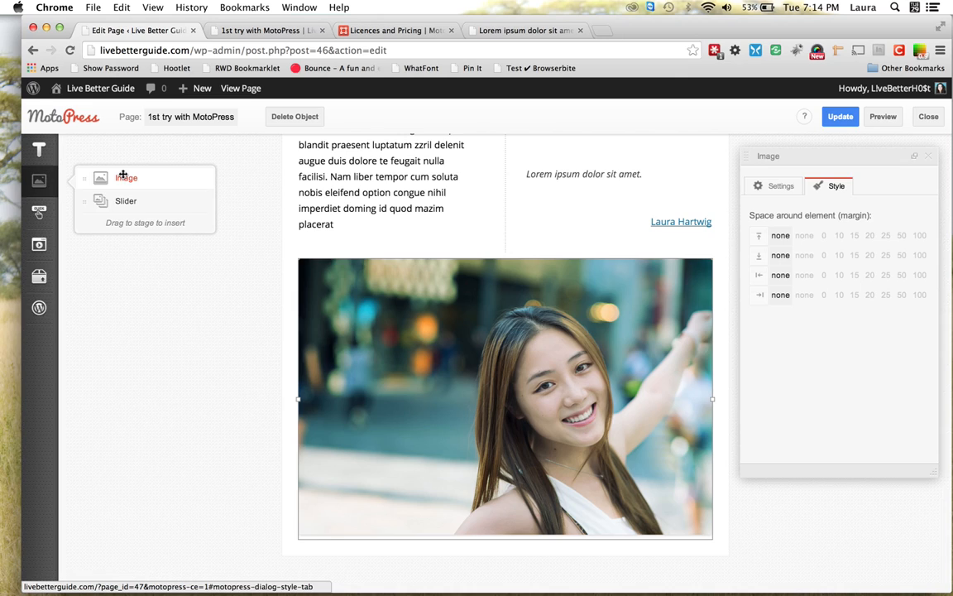
mouse_move(39, 211)
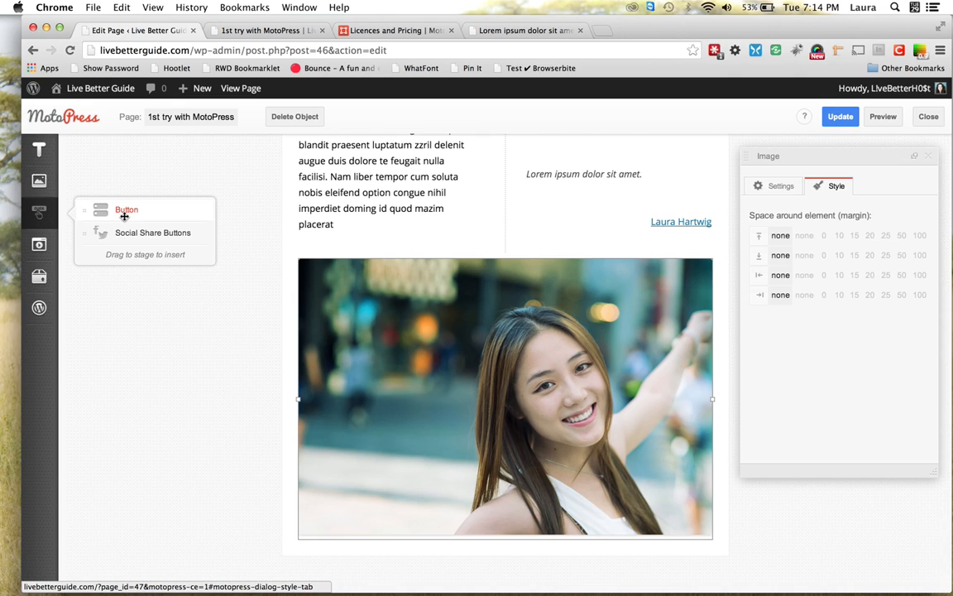
scroll(270, 224, up, 5)
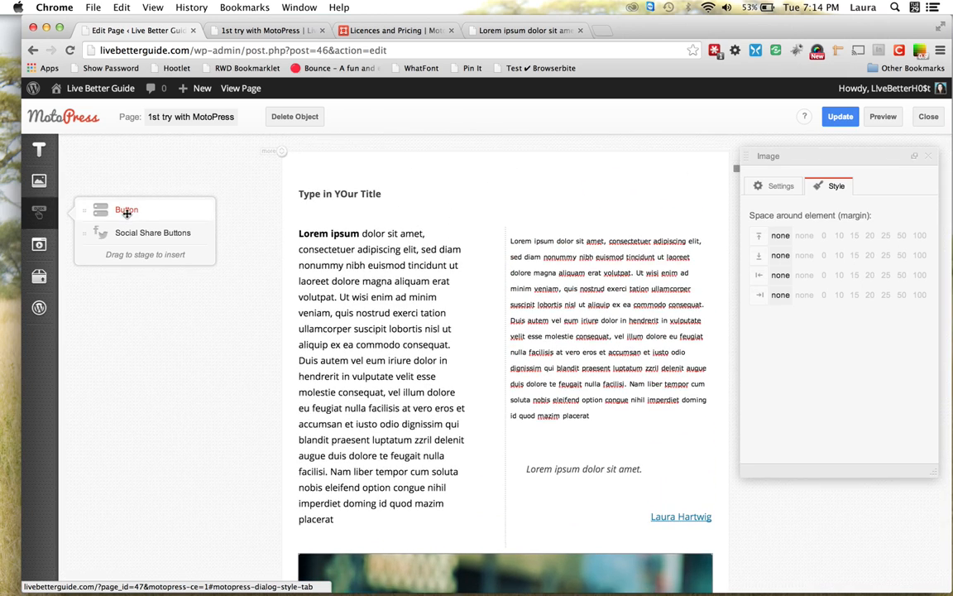
drag(127, 211, 568, 192)
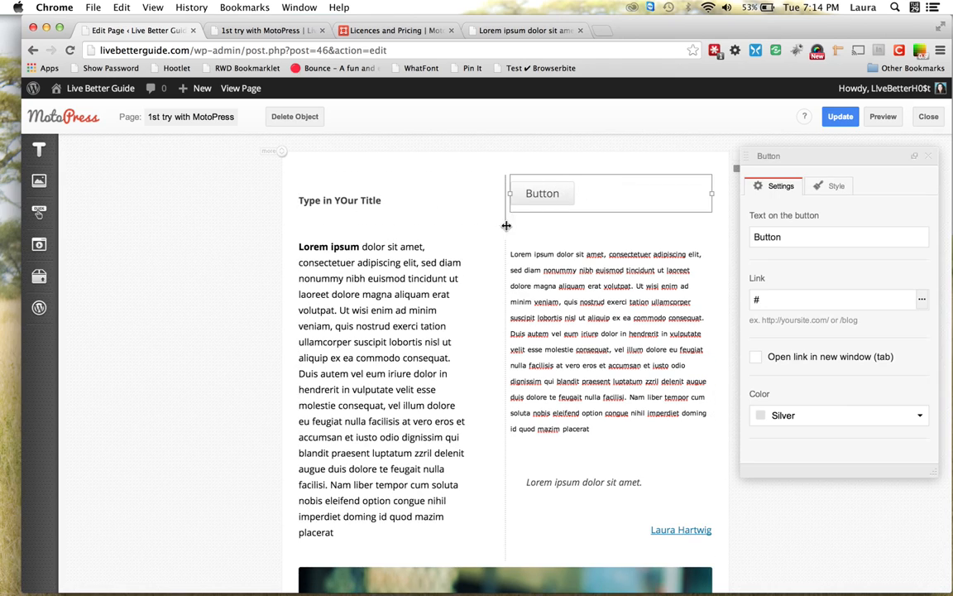
double_click(781, 235)
text(Buy Now)
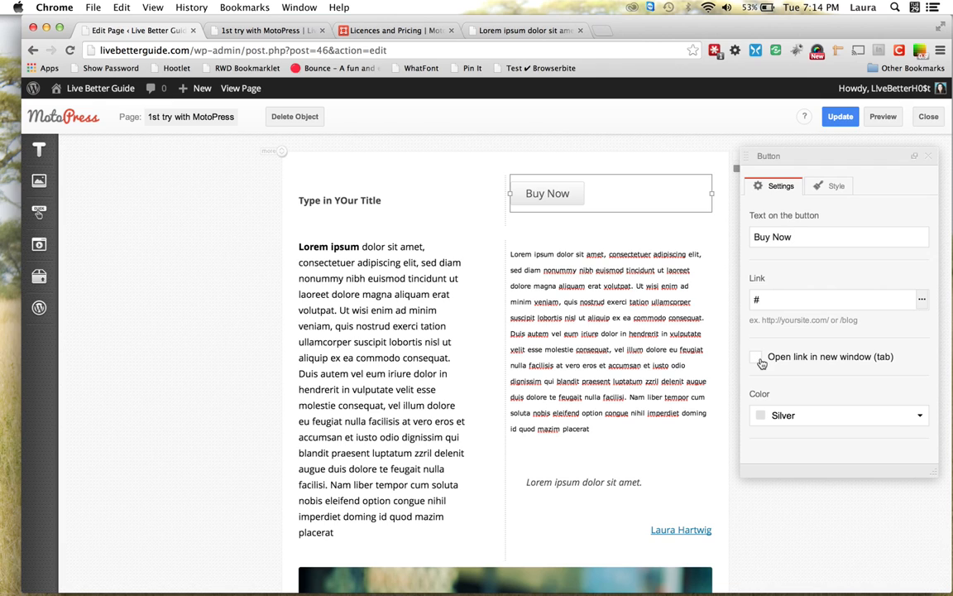
scroll(824, 386, down, 3)
scroll(824, 385, down, 3)
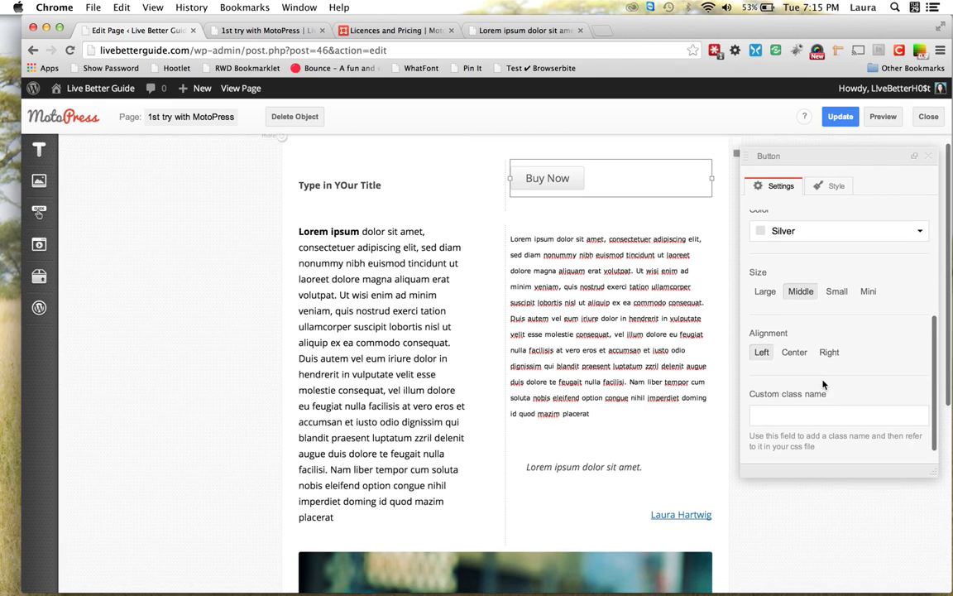
Give the Buy Now button the Aqua Blue colour, Mini size and Center alignment
click(920, 232)
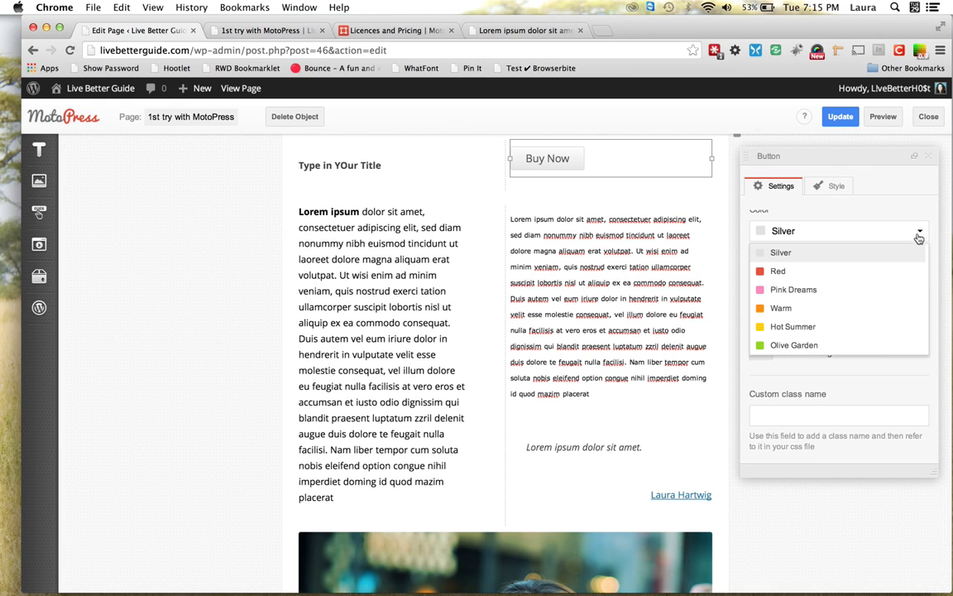
scroll(869, 286, down, 5)
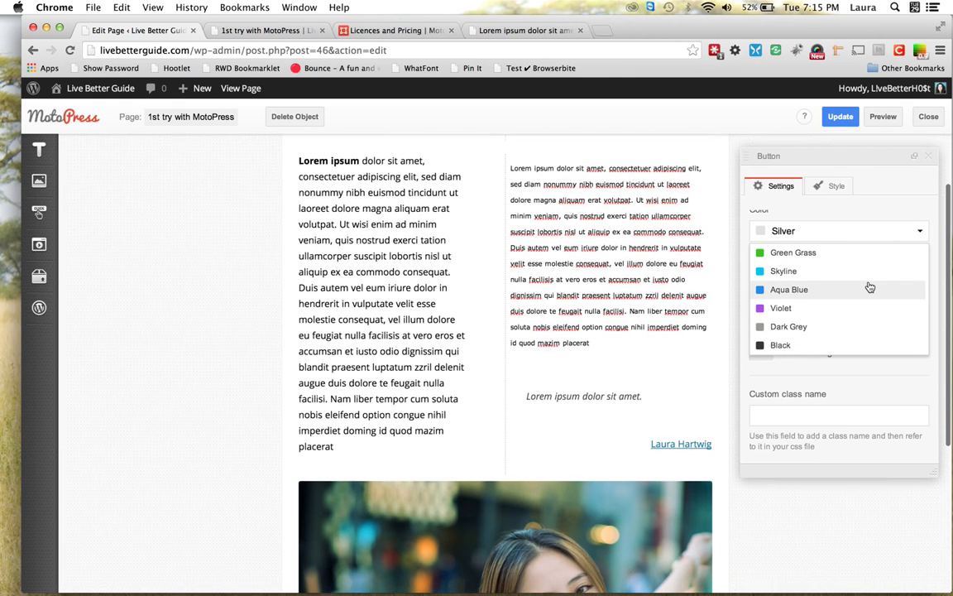
click(809, 287)
scroll(615, 340, up, 3)
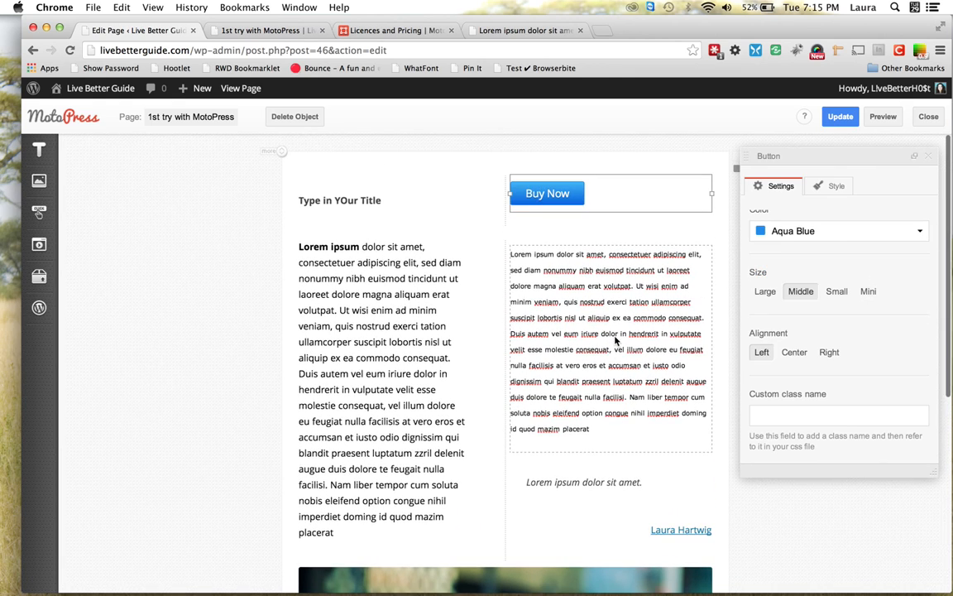
click(766, 293)
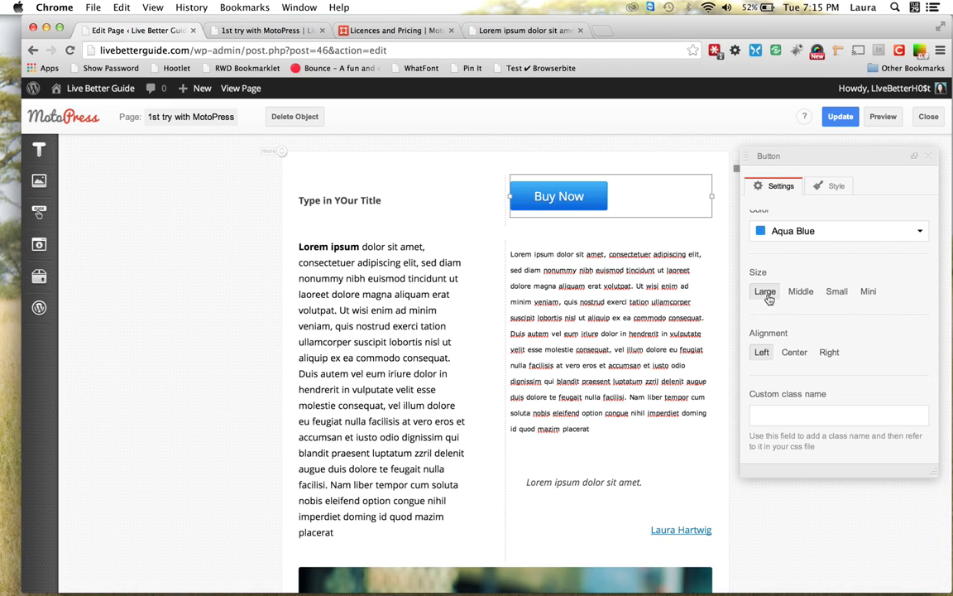
click(863, 294)
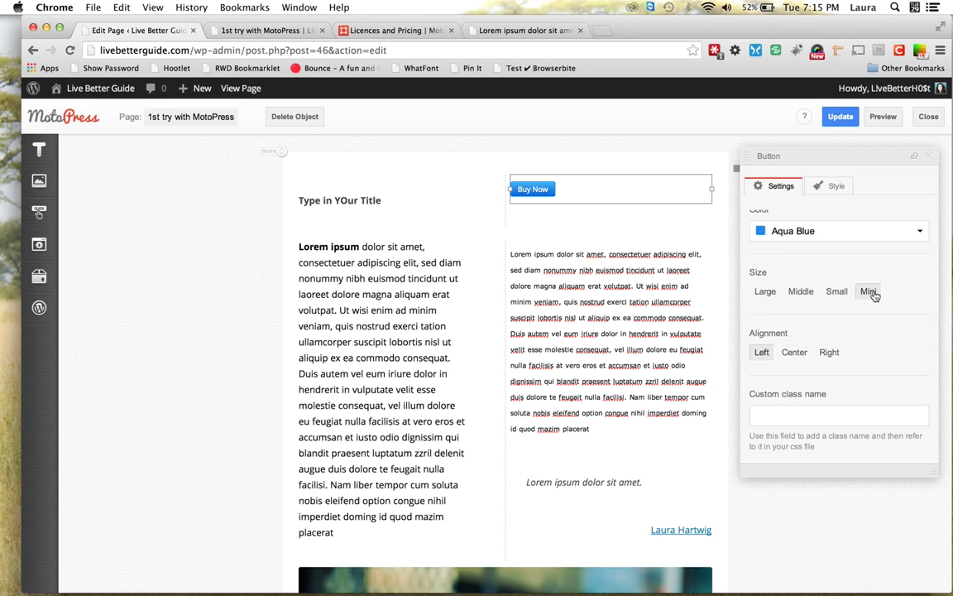
click(795, 354)
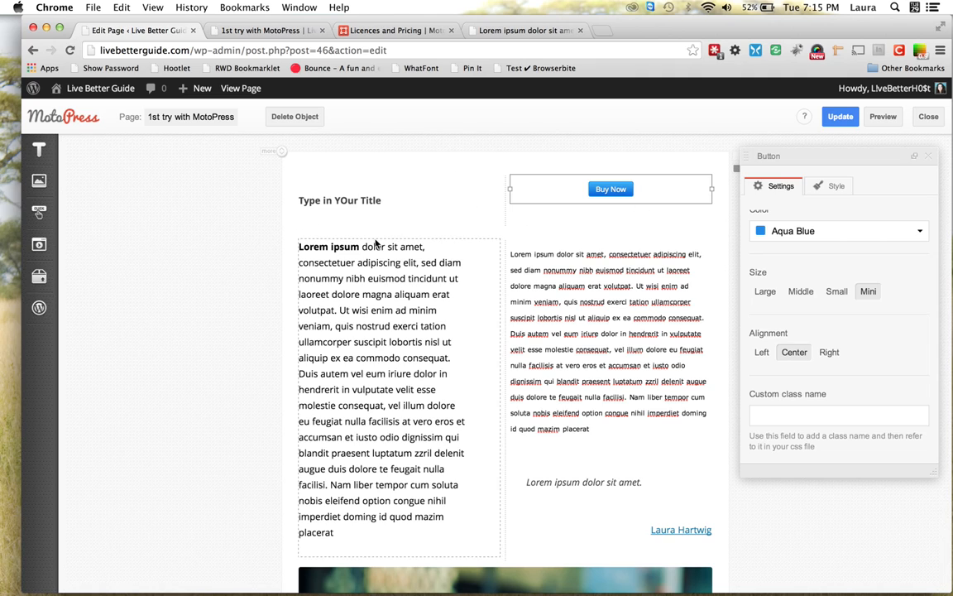
mouse_move(48, 211)
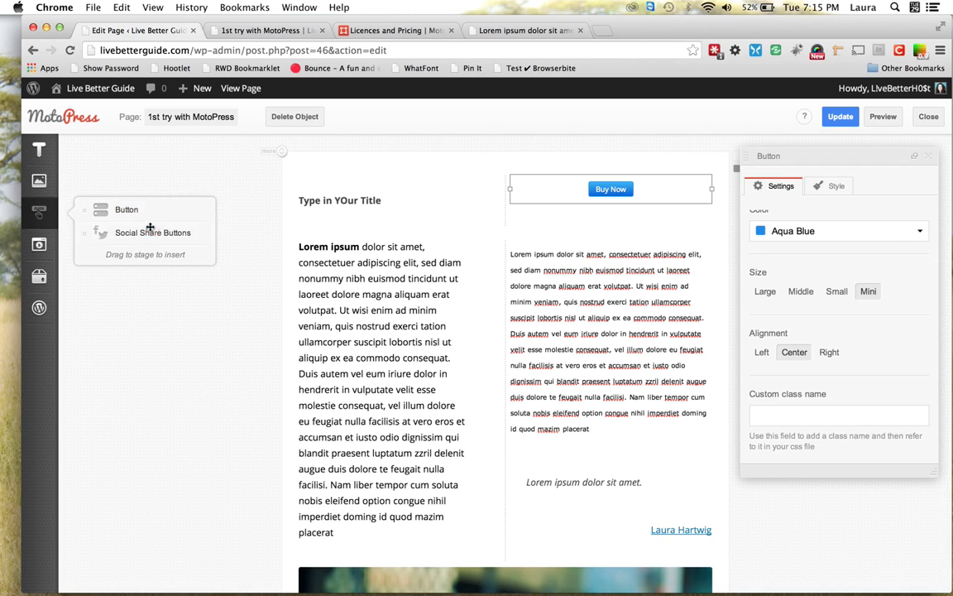
Insert Social Share Buttons between the title and Buy Now, with Large icons
mouse_move(145, 232)
mouse_down()
mouse_move(134, 224)
mouse_move(370, 227)
mouse_move(536, 215)
mouse_move(532, 197)
mouse_move(502, 196)
mouse_move(536, 198)
mouse_move(501, 192)
mouse_up()
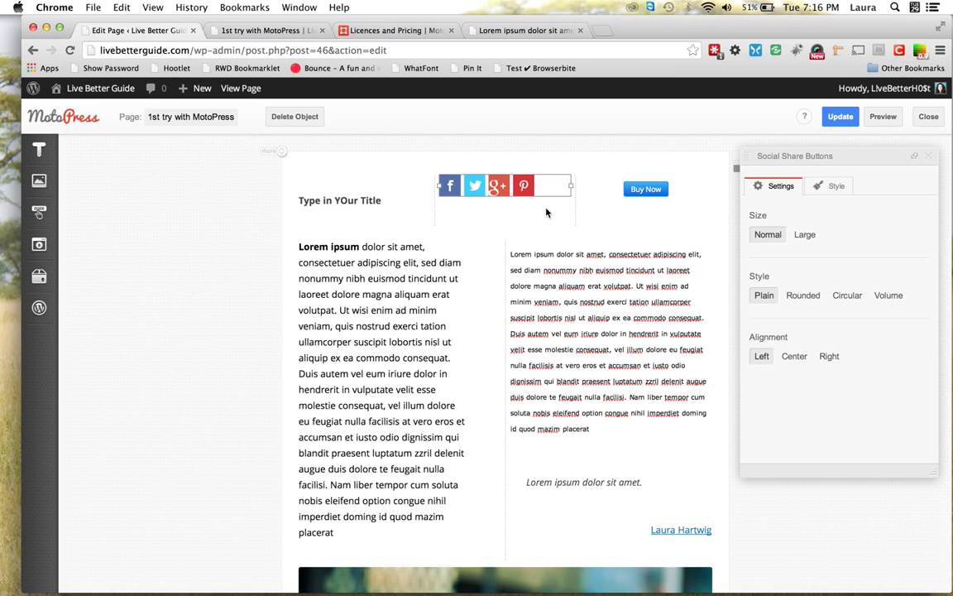
click(806, 235)
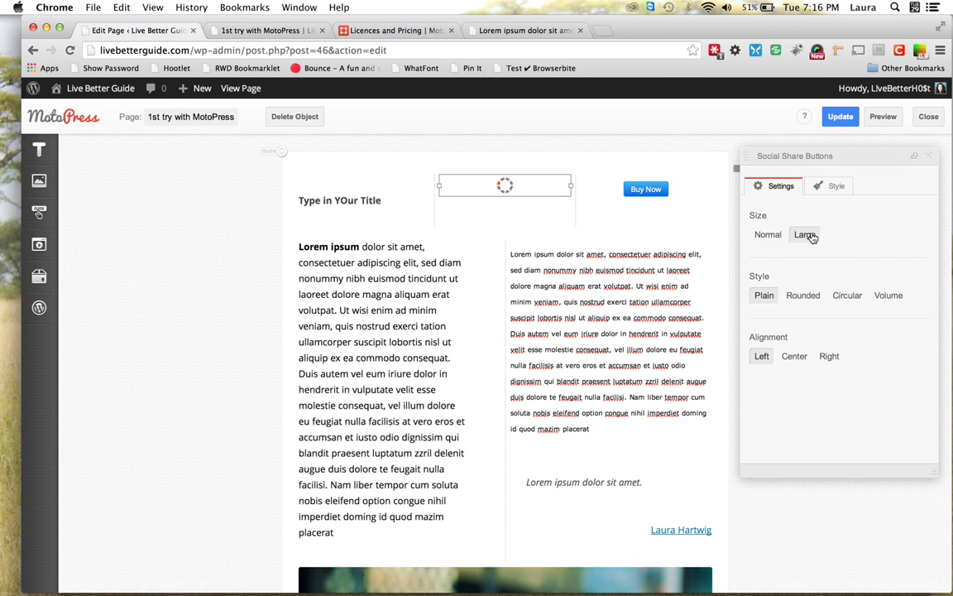
Set the share icons to Normal size, Circular style and Center alignment
click(765, 236)
click(803, 295)
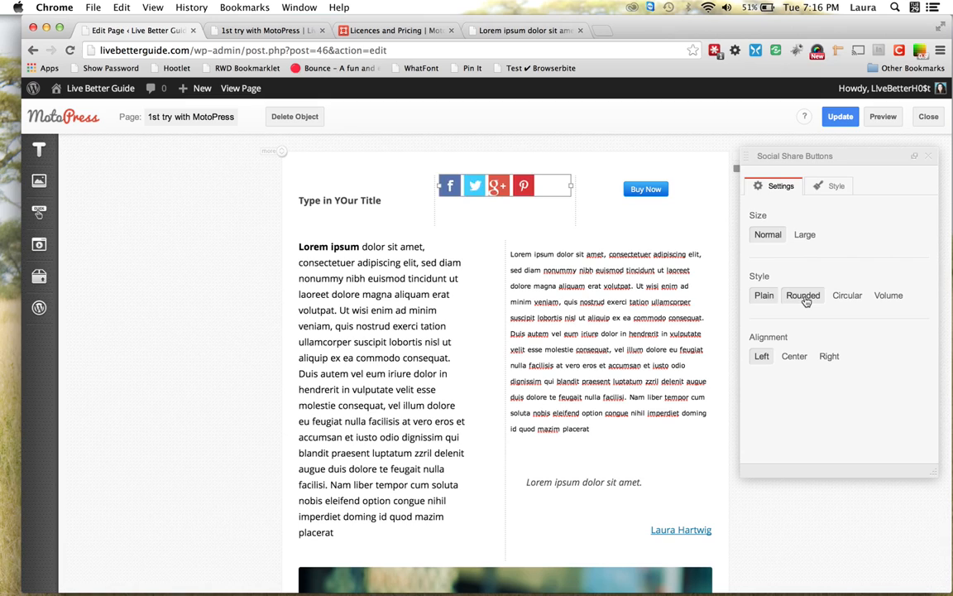
click(856, 302)
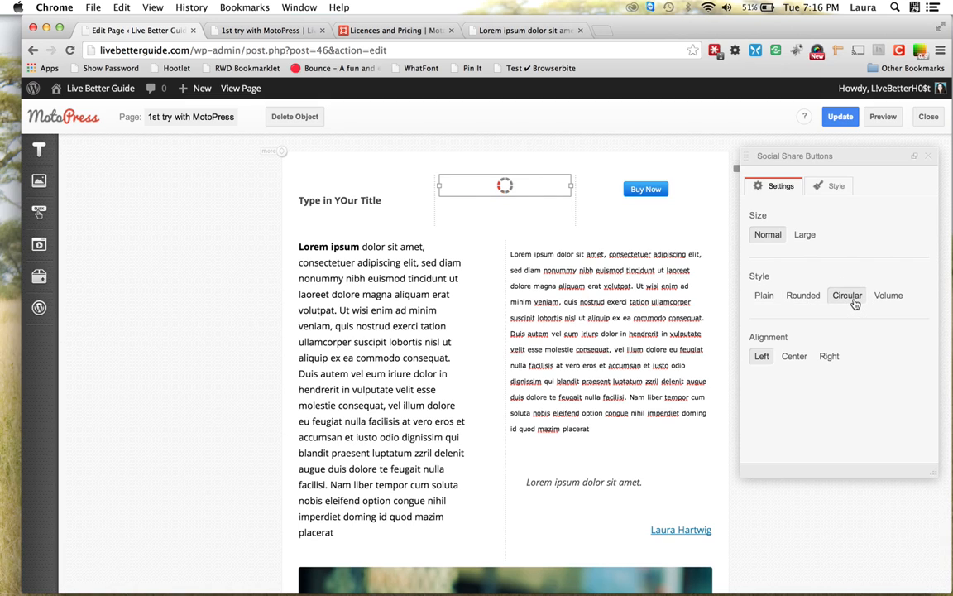
click(796, 356)
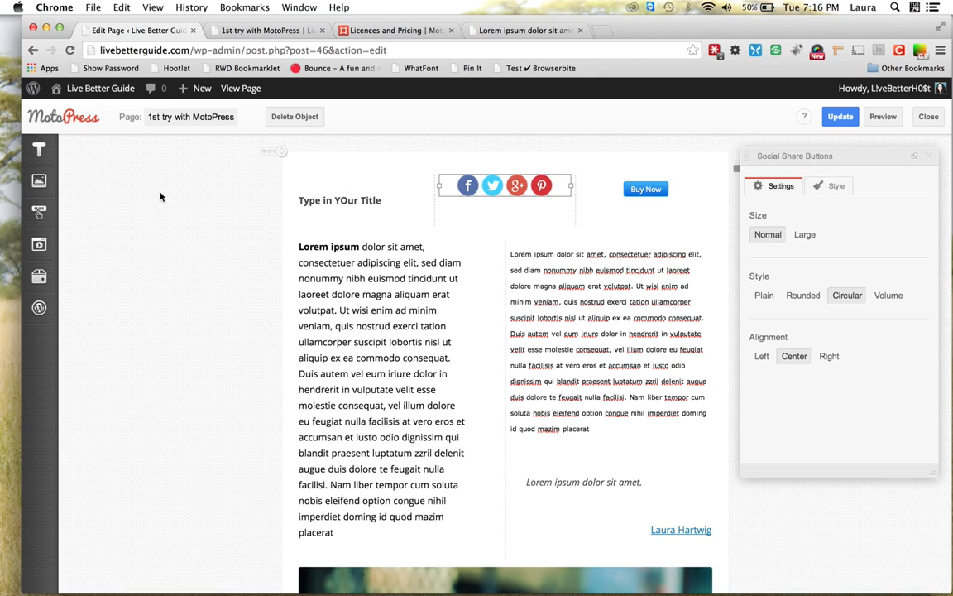
click(39, 182)
click(39, 149)
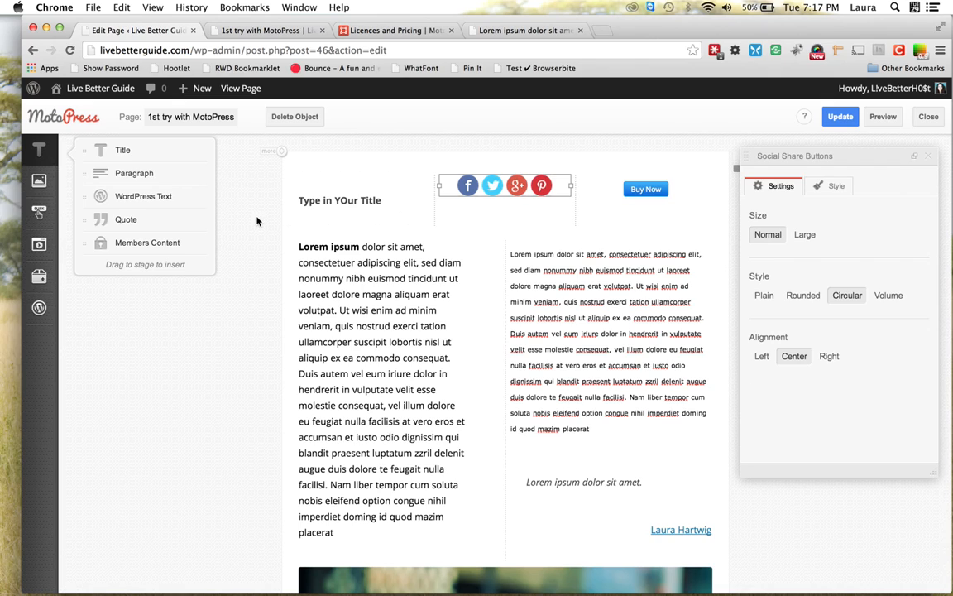
Browse the button and media widget groups, then bring up the Table/Chart/Google Maps flyout
click(39, 209)
click(40, 244)
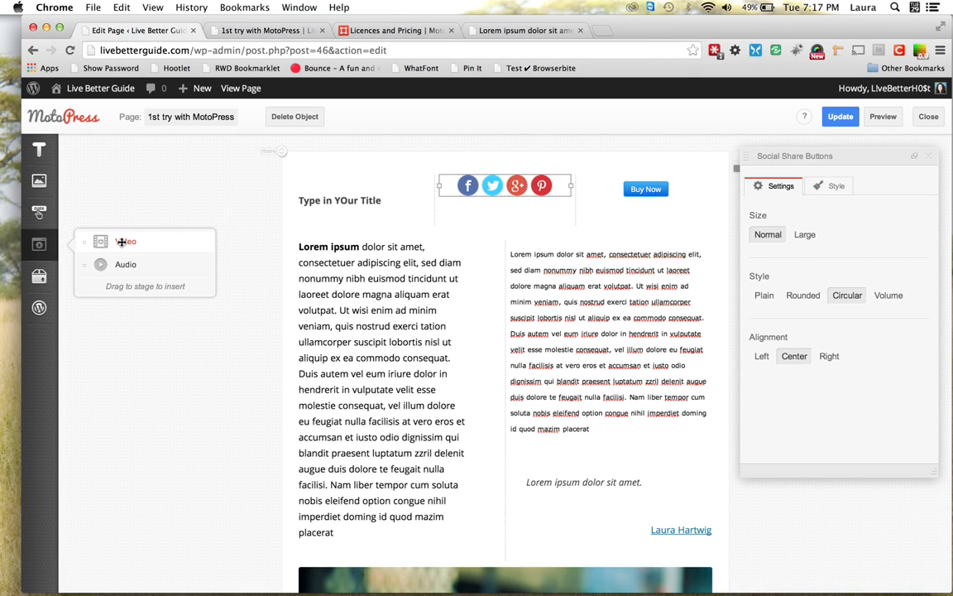
scroll(250, 293, down, 4)
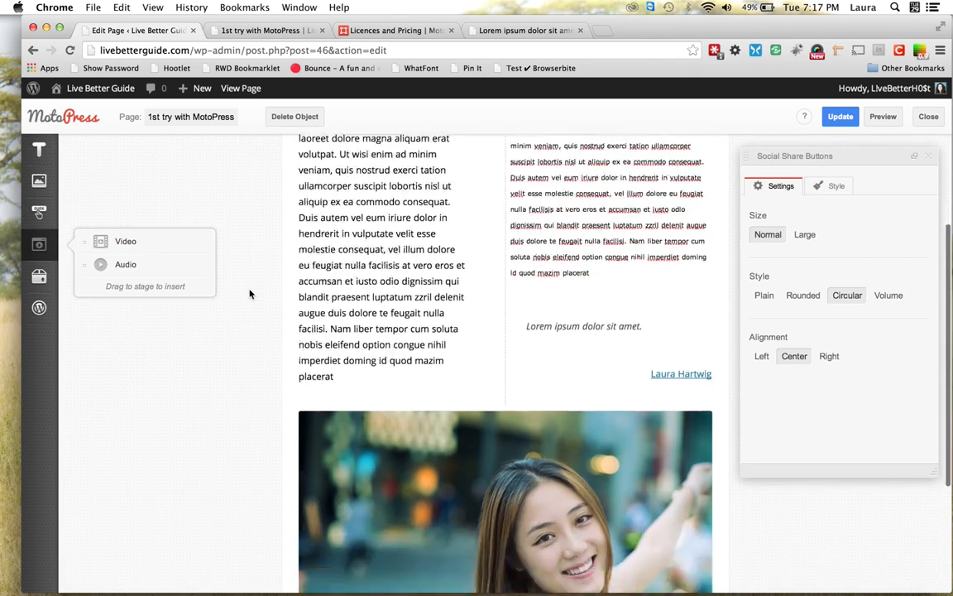
scroll(250, 294, down, 5)
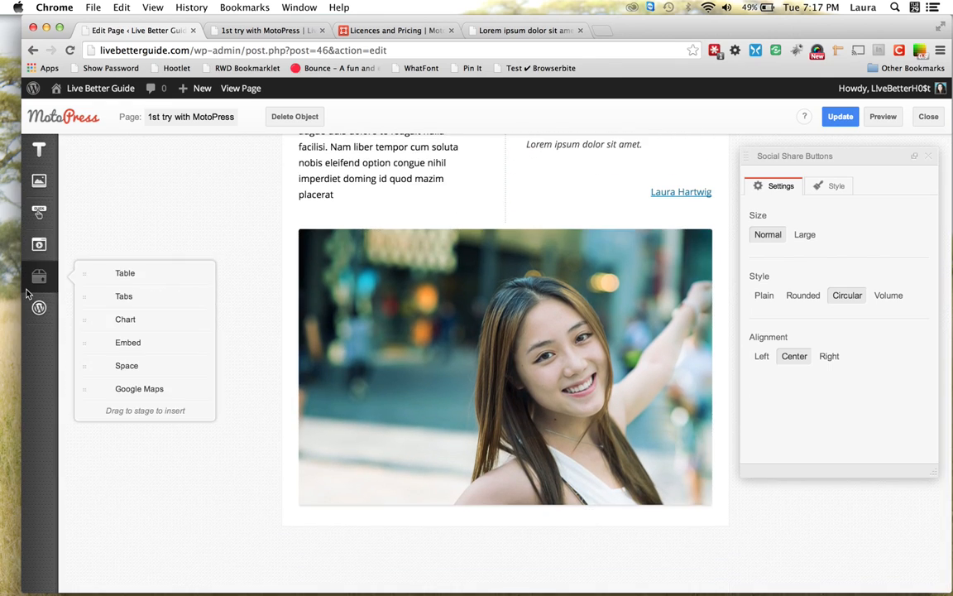
mouse_move(41, 275)
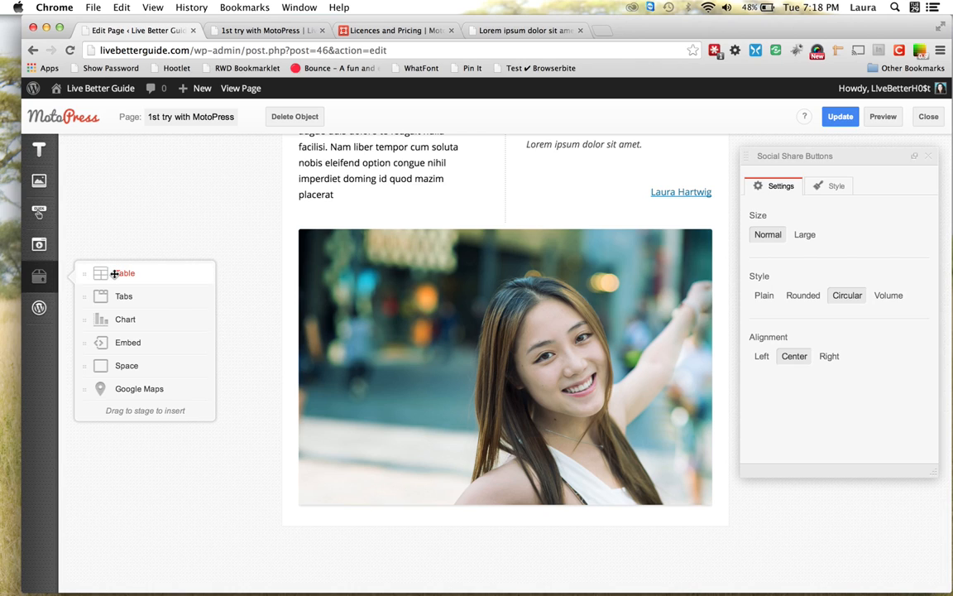
Insert a Table below the photo and add an Info column: 600 for 2004, 400 for 2005
drag(115, 274, 330, 521)
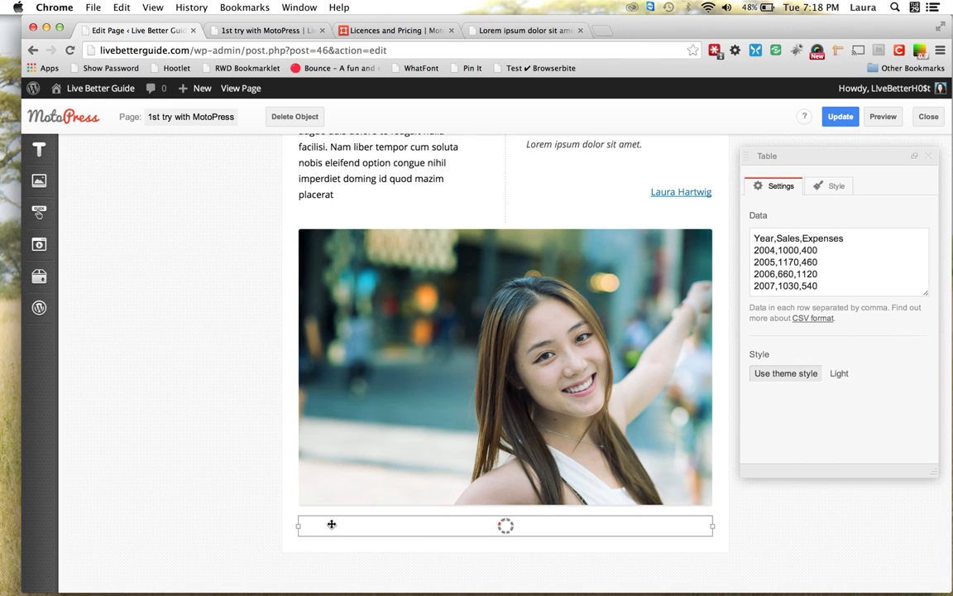
scroll(330, 523, down, 3)
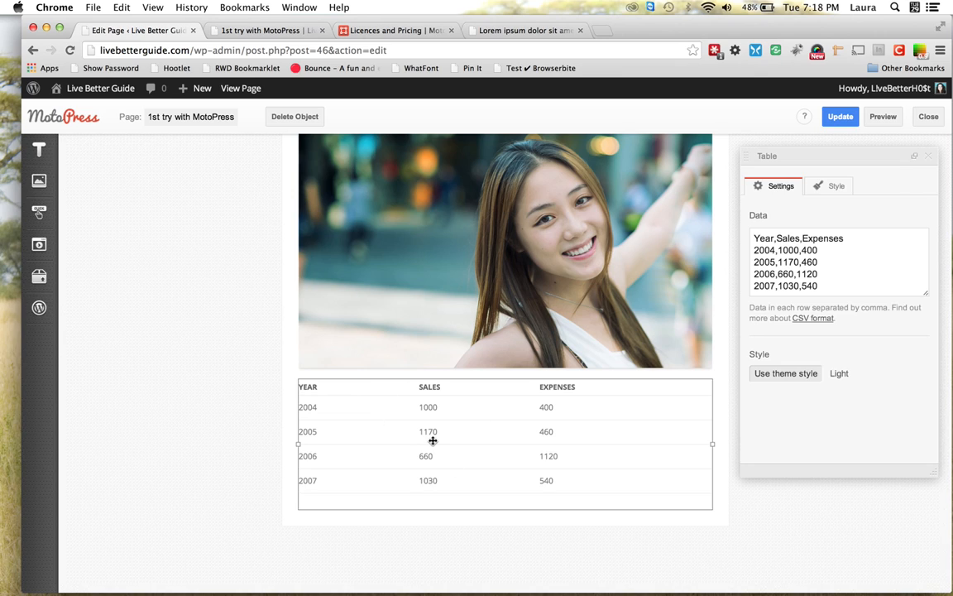
click(846, 237)
text(, Info)
click(828, 249)
text(, 600)
click(821, 263)
text(,400)
key(Return)
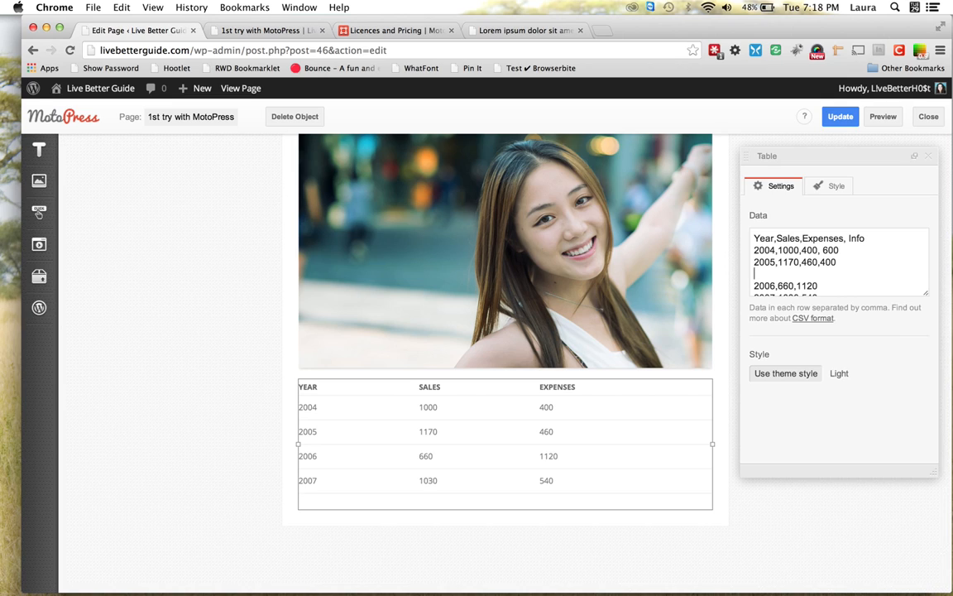
key(BackSpace)
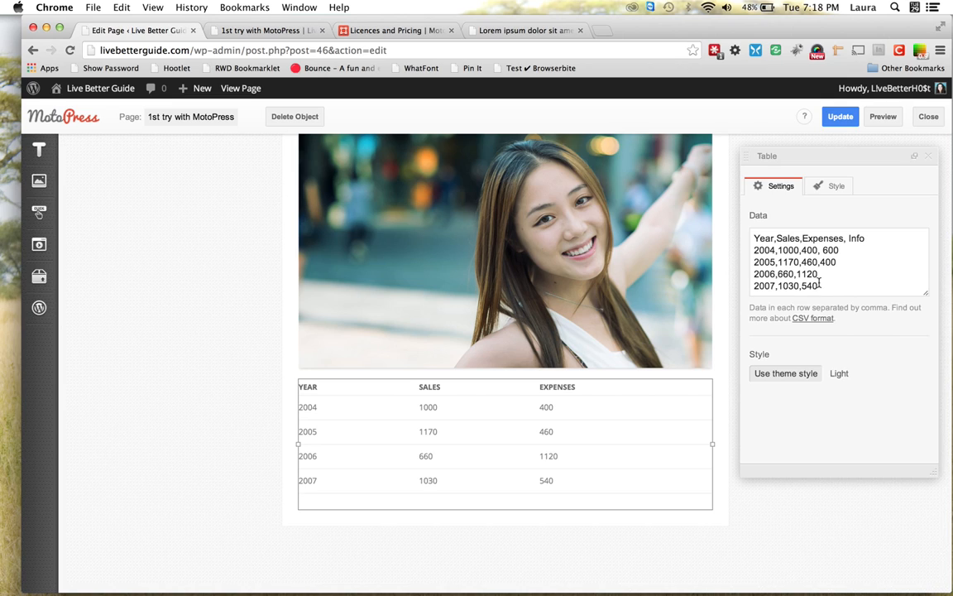
Update the page, then select the table and switch it to the Light style
click(842, 117)
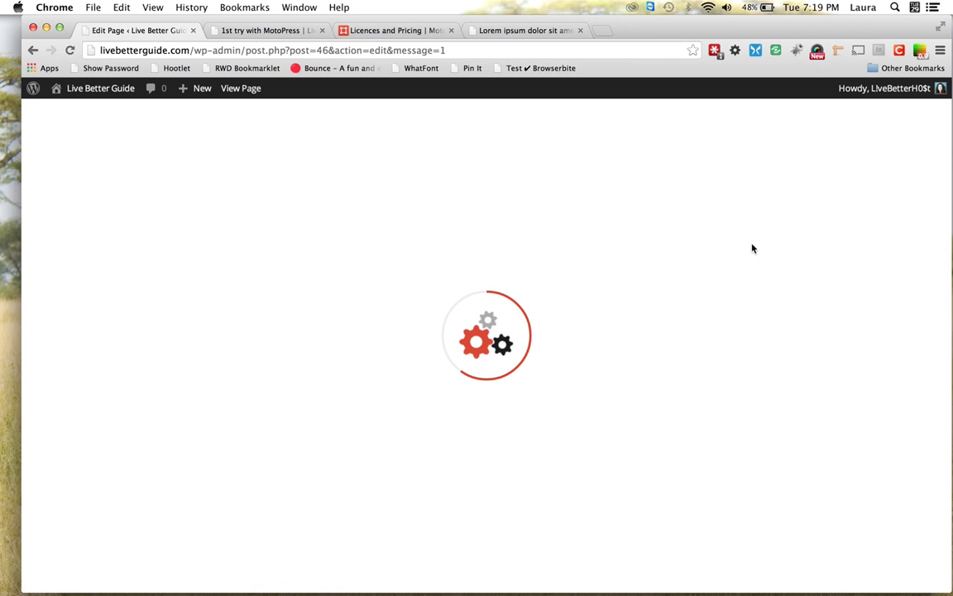
scroll(608, 366, down, 10)
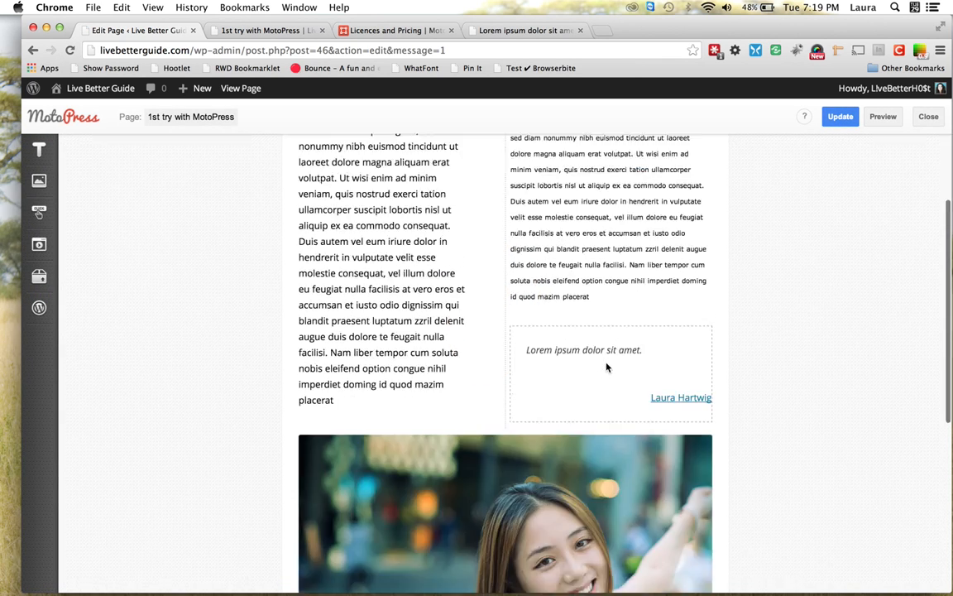
scroll(608, 367, down, 1)
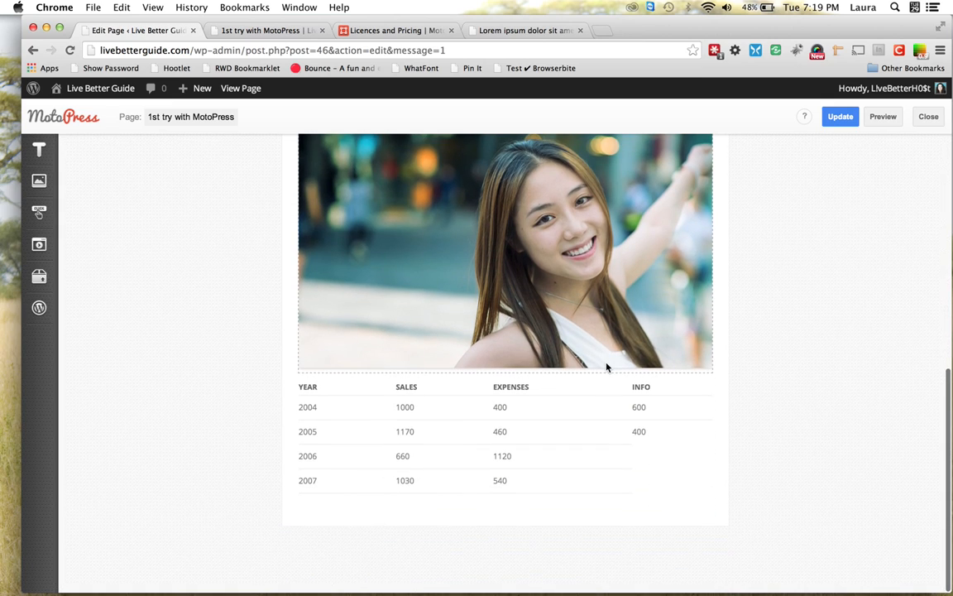
click(630, 418)
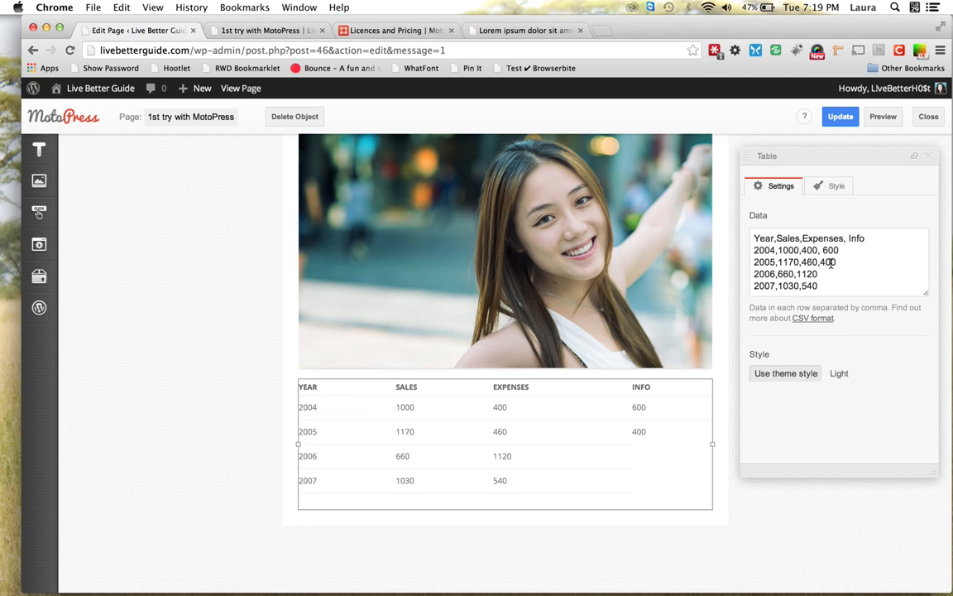
click(844, 374)
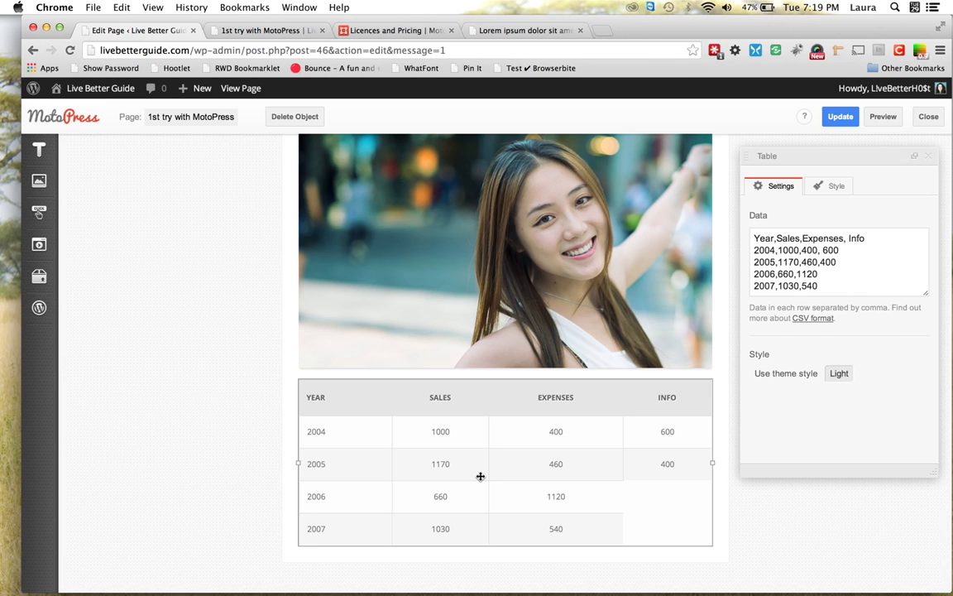
Move the Light-style table into the photo's row beside it and deselect it
drag(551, 447, 447, 307)
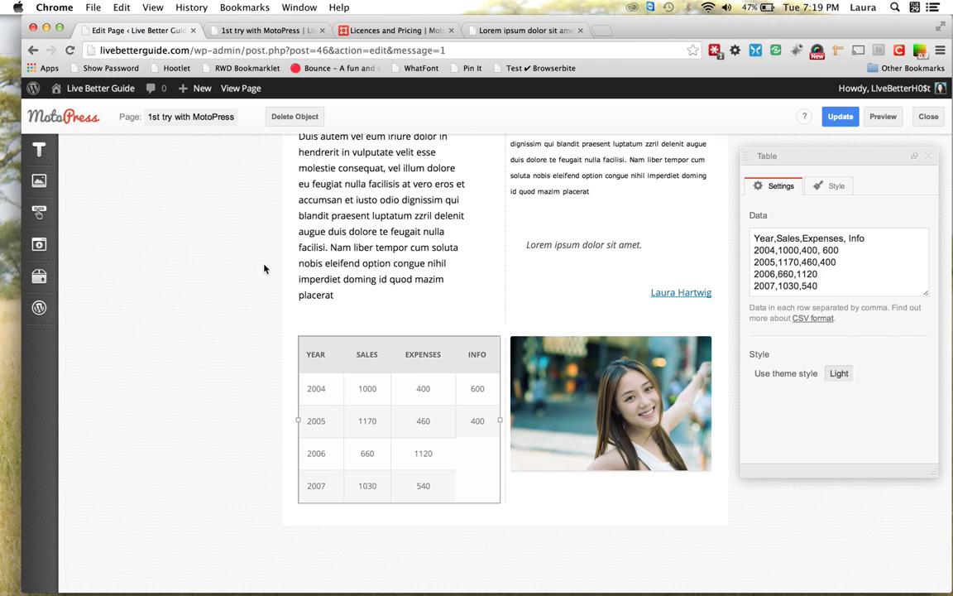
mouse_move(39, 276)
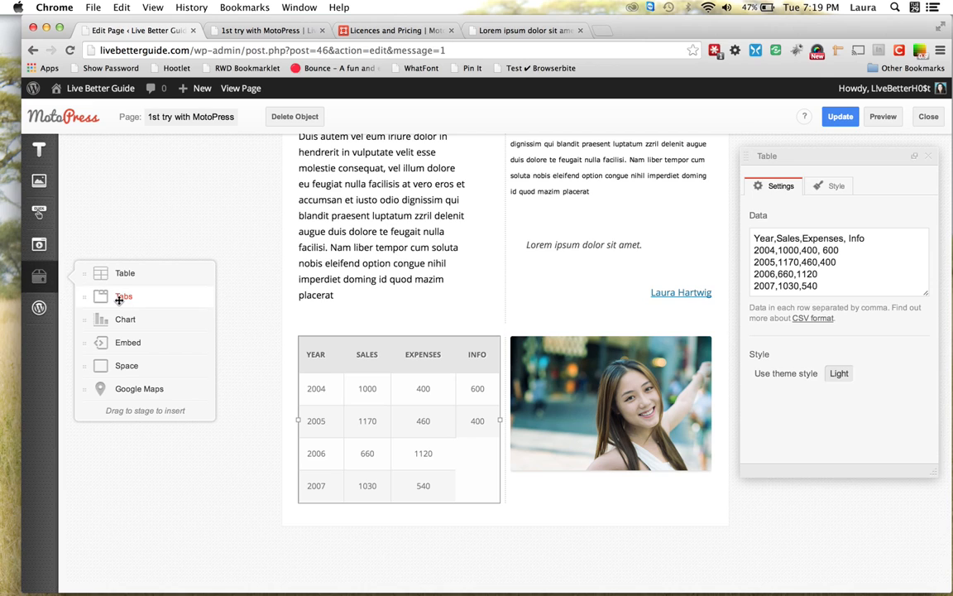
click(240, 202)
Insert a Tabs block below the page's top row
scroll(320, 191, up, 5)
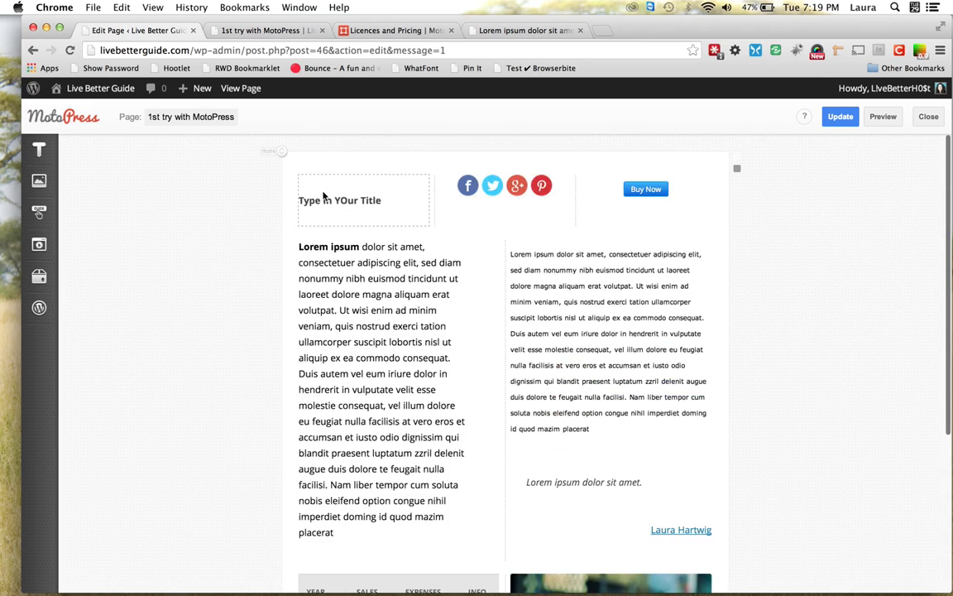
mouse_move(38, 275)
drag(113, 291, 340, 235)
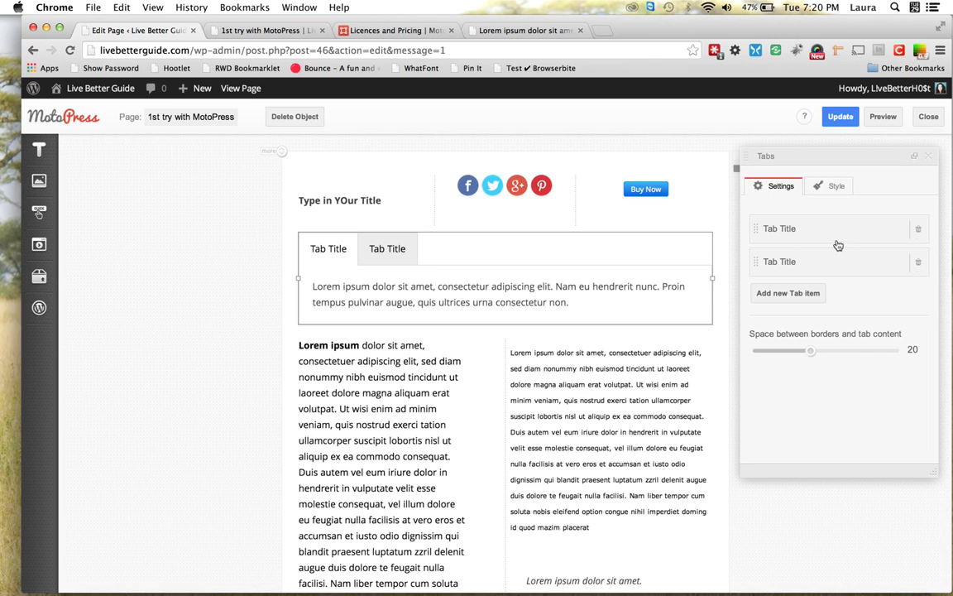
Rename the two tabs to 'Tab #1' and 'Tab #2'
click(791, 228)
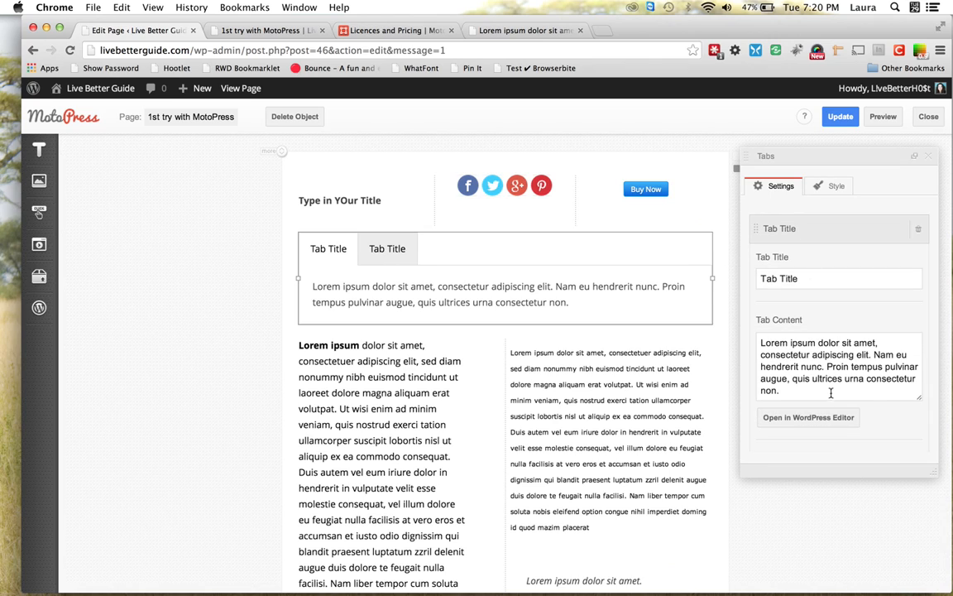
drag(782, 279, 800, 278)
text(#1)
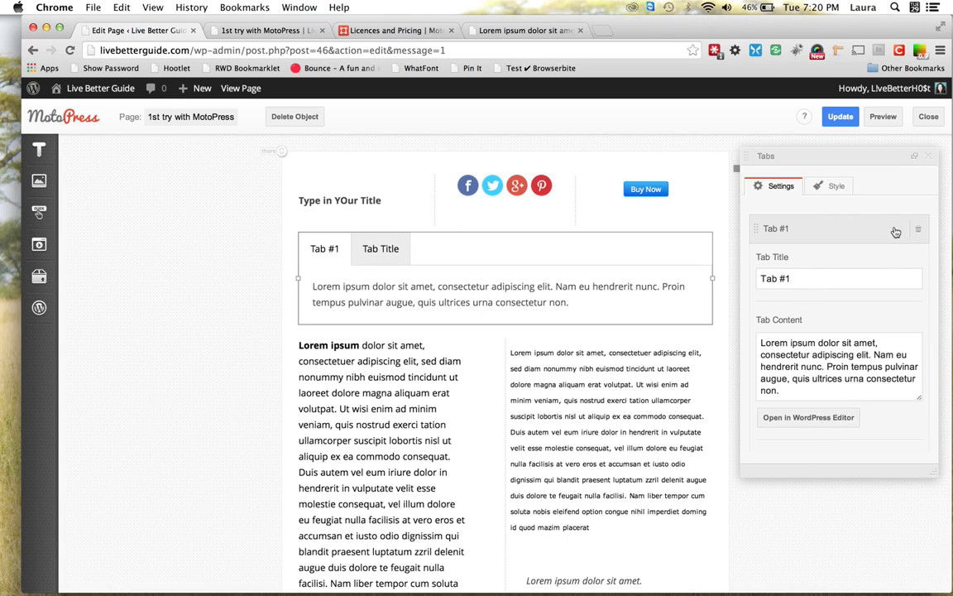
scroll(767, 296, down, 5)
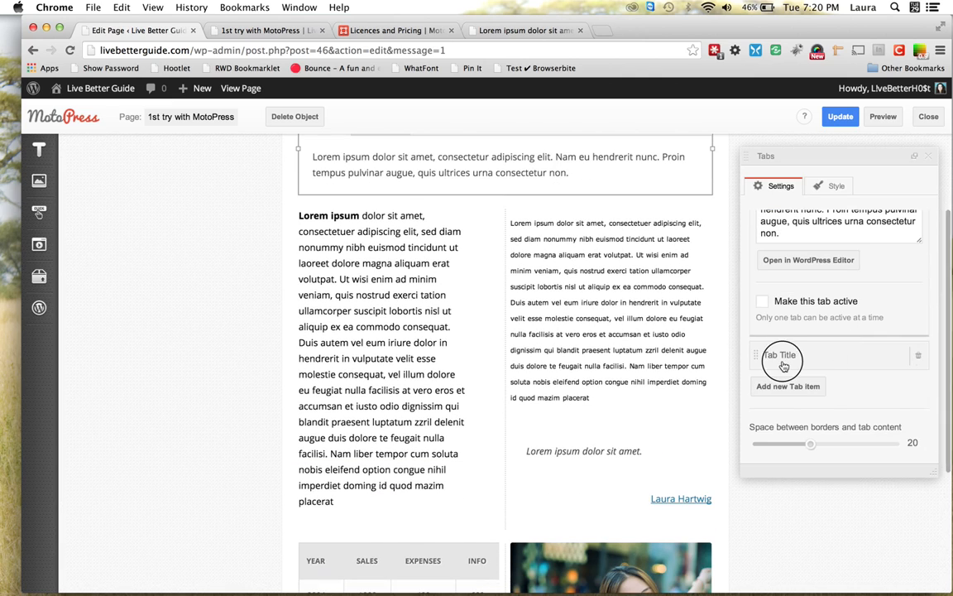
click(784, 365)
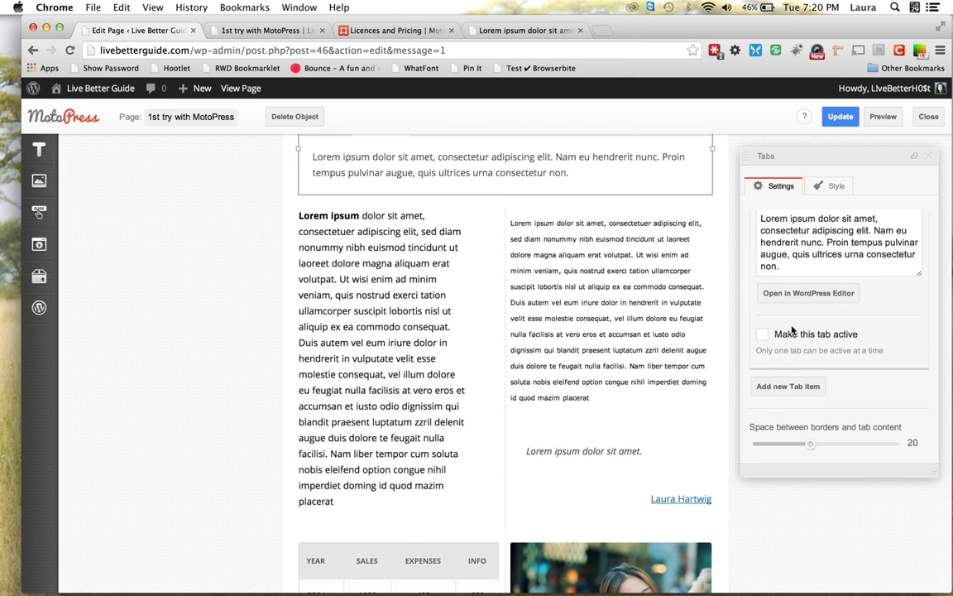
scroll(792, 330, up, 5)
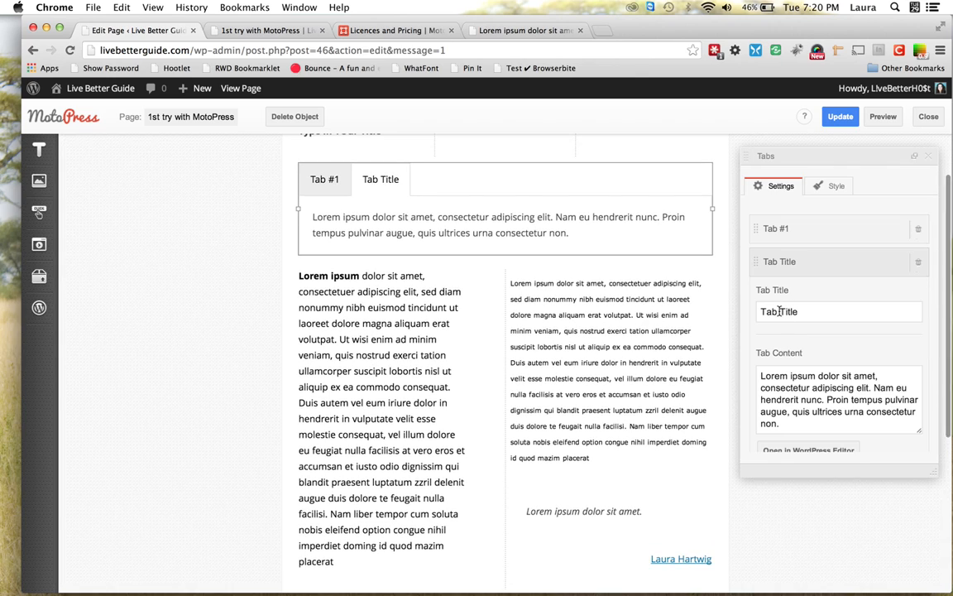
drag(780, 311, 821, 311)
text(#@)
key(BackSpace)
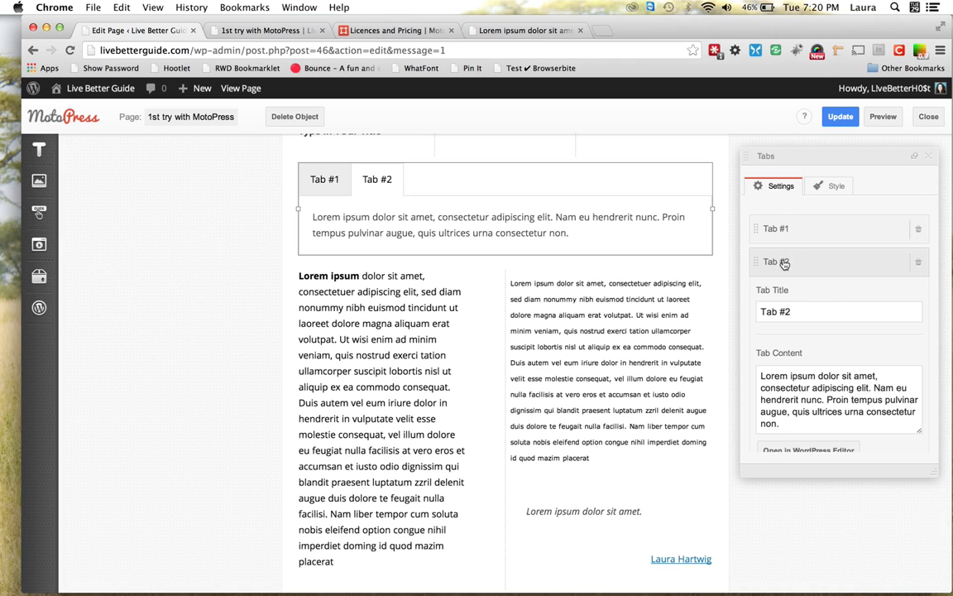
Reorder the tabs so Tab #2 comes before Tab #1
click(760, 261)
mouse_move(757, 261)
mouse_down()
mouse_move(797, 238)
mouse_move(760, 213)
mouse_move(794, 248)
mouse_move(761, 251)
mouse_move(759, 261)
mouse_up()
click(760, 261)
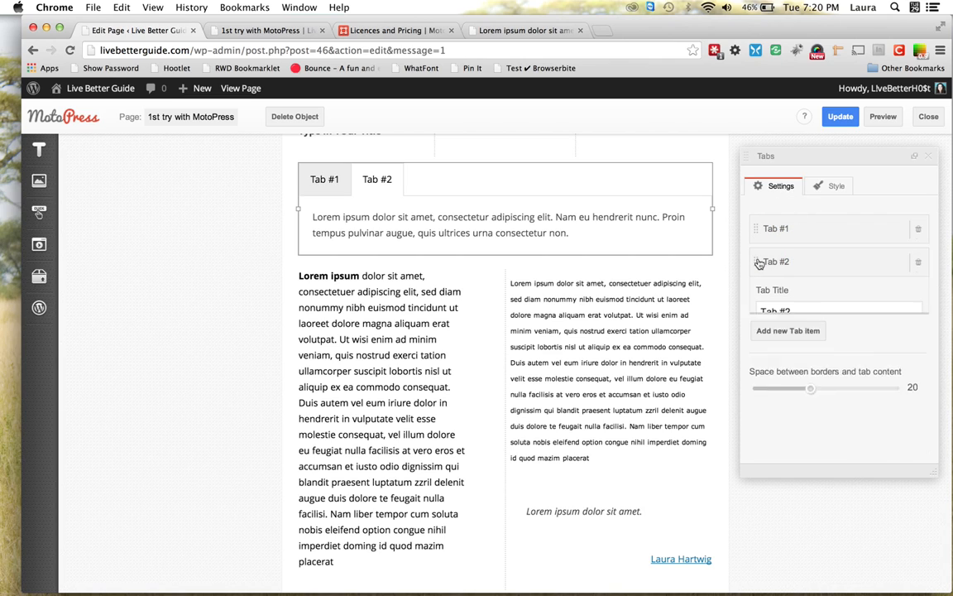
drag(756, 238, 752, 216)
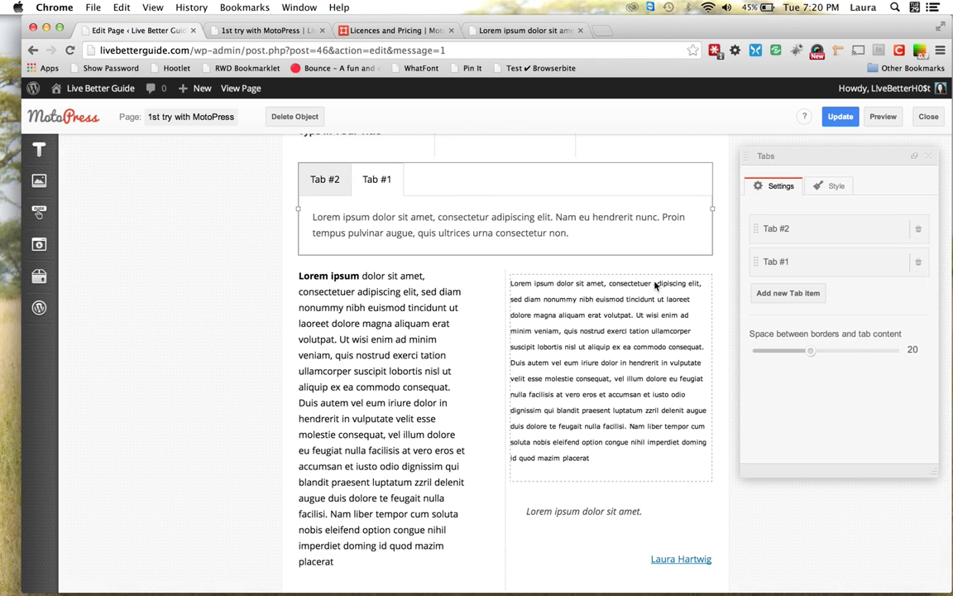
click(811, 264)
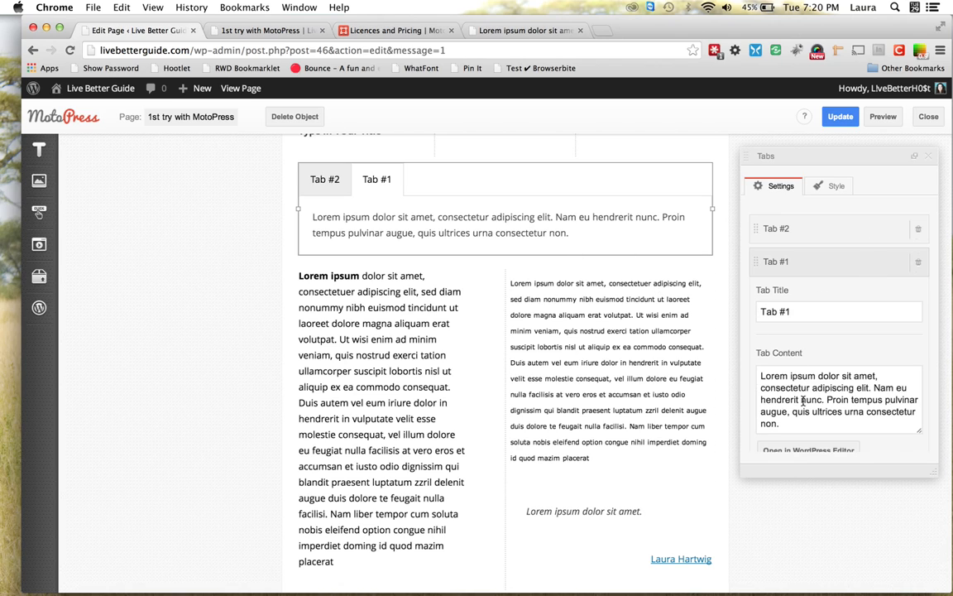
scroll(803, 401, down, 5)
scroll(800, 401, up, 4)
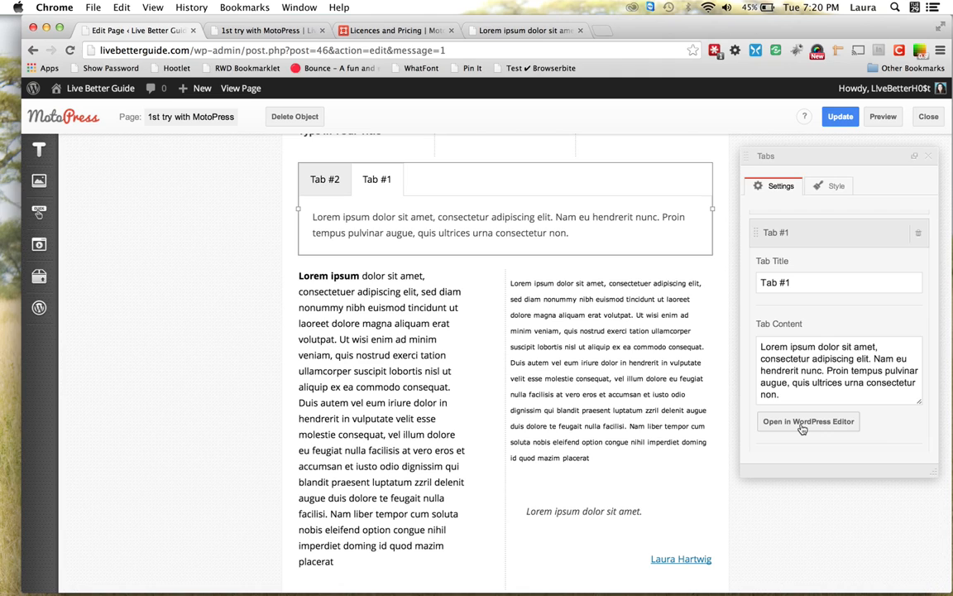
click(758, 240)
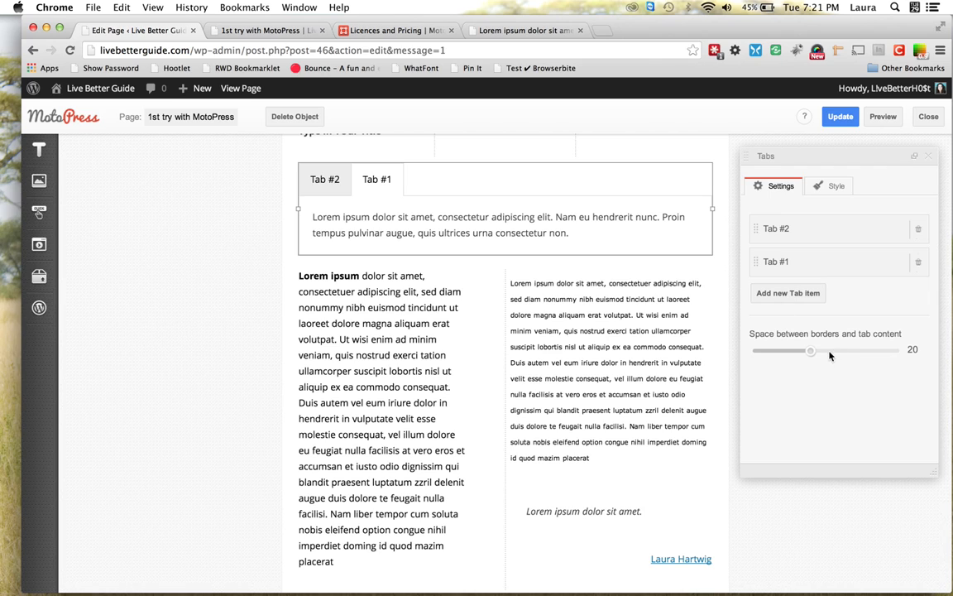
Set the tab content spacing to 50 and insert a chart below the sales table
drag(814, 354, 728, 349)
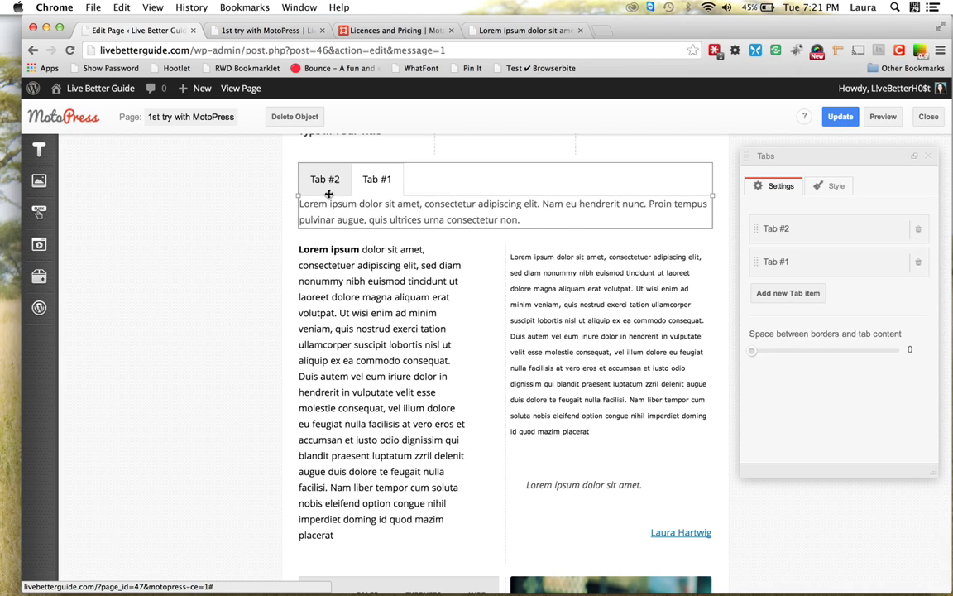
drag(753, 354, 916, 364)
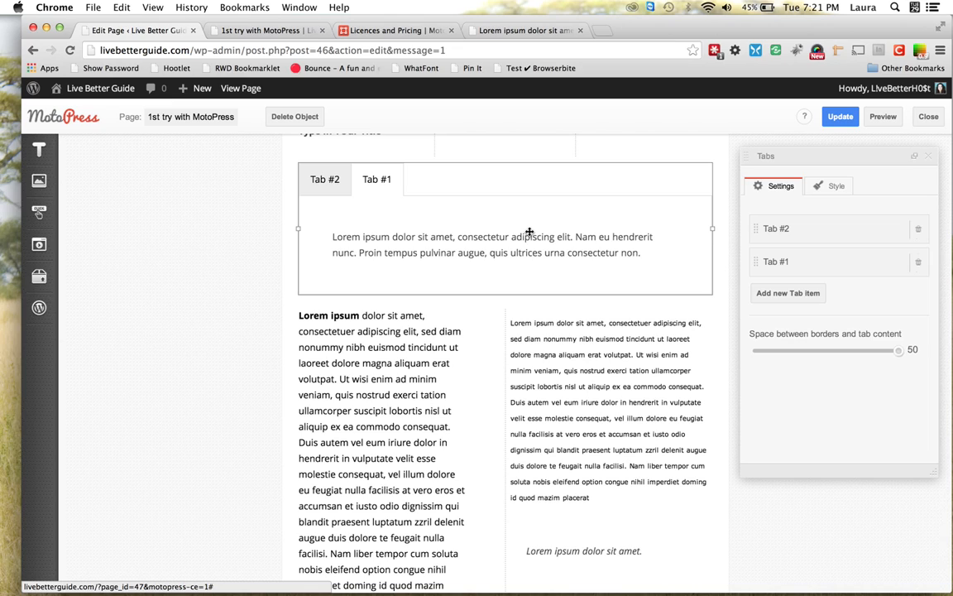
mouse_move(37, 278)
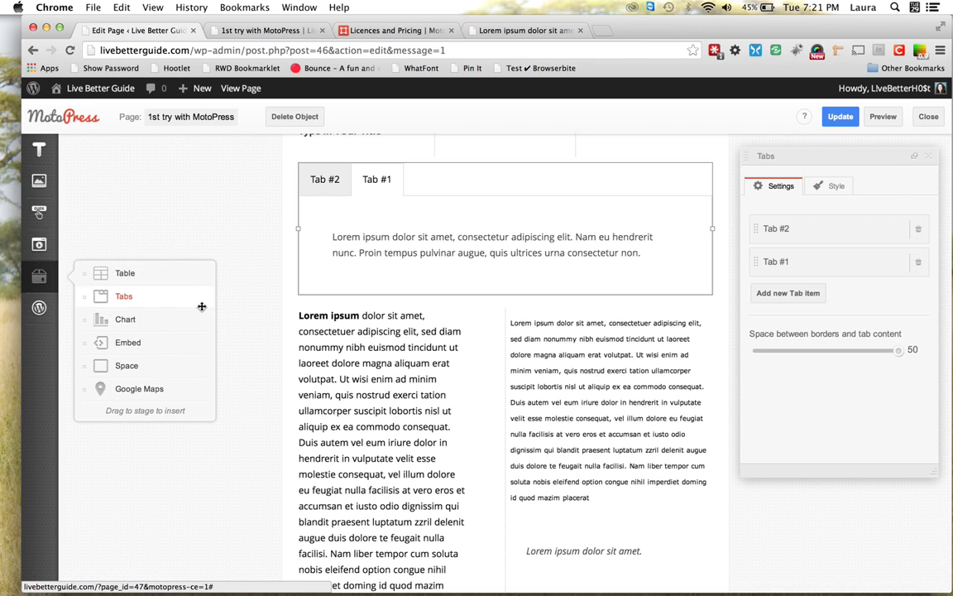
scroll(273, 273, down, 5)
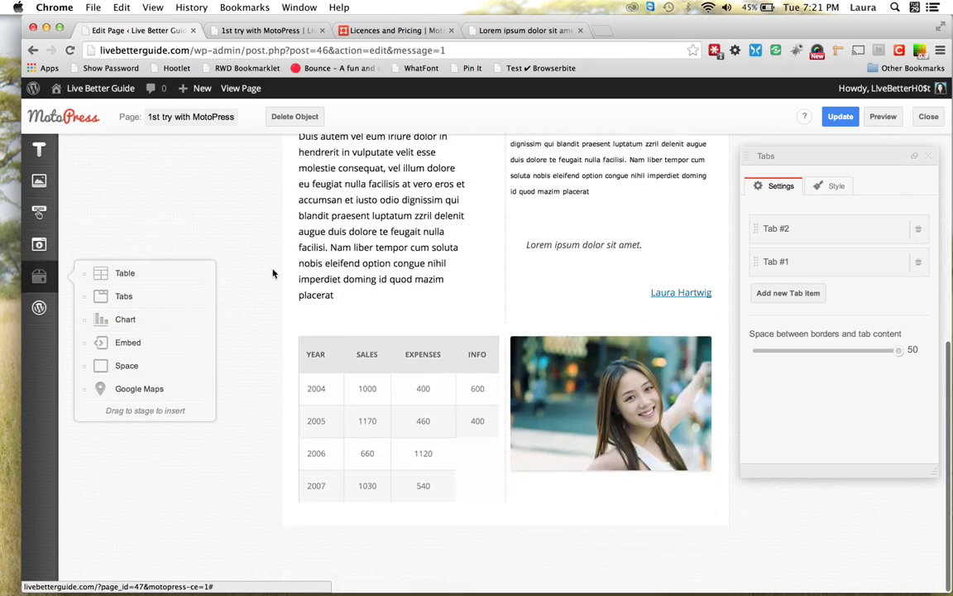
mouse_move(132, 319)
mouse_down()
mouse_move(328, 461)
mouse_move(377, 517)
mouse_up()
Replace 'Expenses' with 'Info' in the chart data and delete the blank line after the header
scroll(381, 518, down, 4)
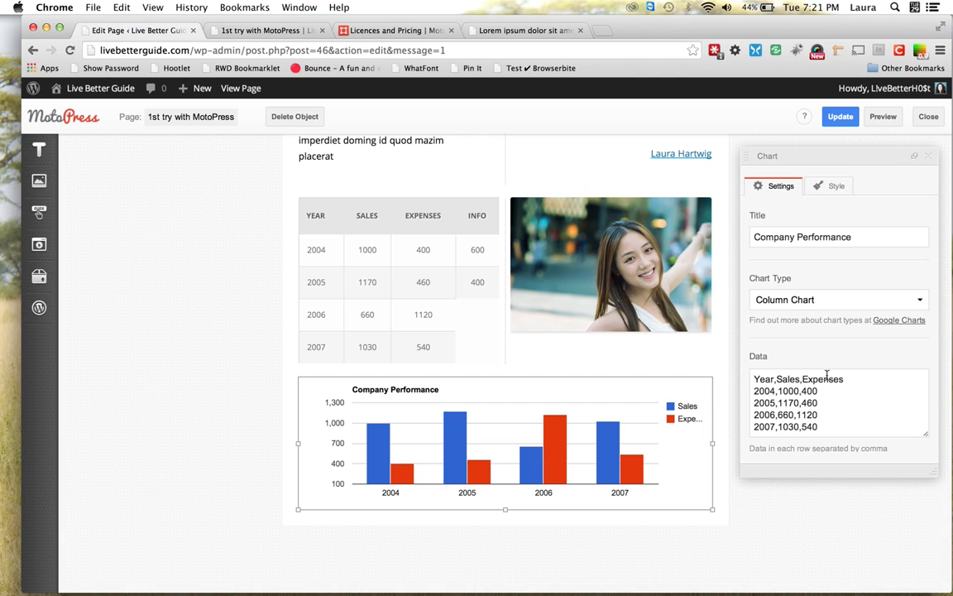
drag(803, 378, 848, 379)
text(Info)
key(Return)
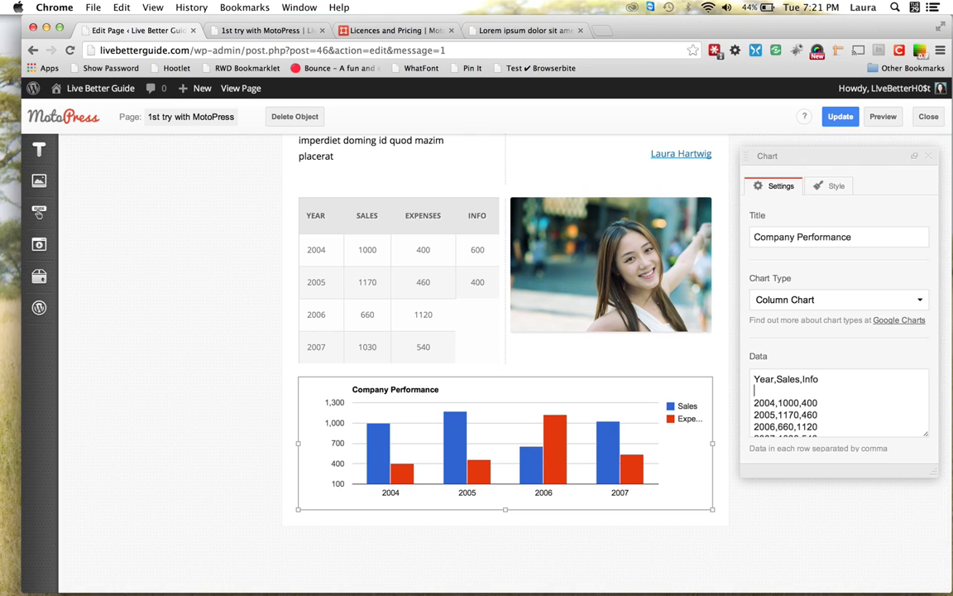
key(BackSpace)
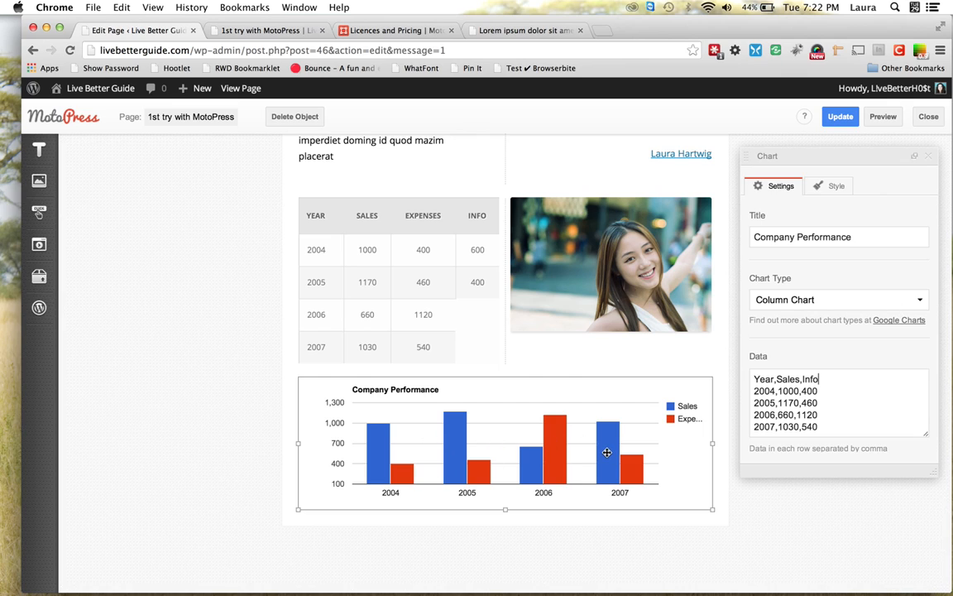
Try the chart as Bar, then Area, then Stepped Area chart types
click(920, 301)
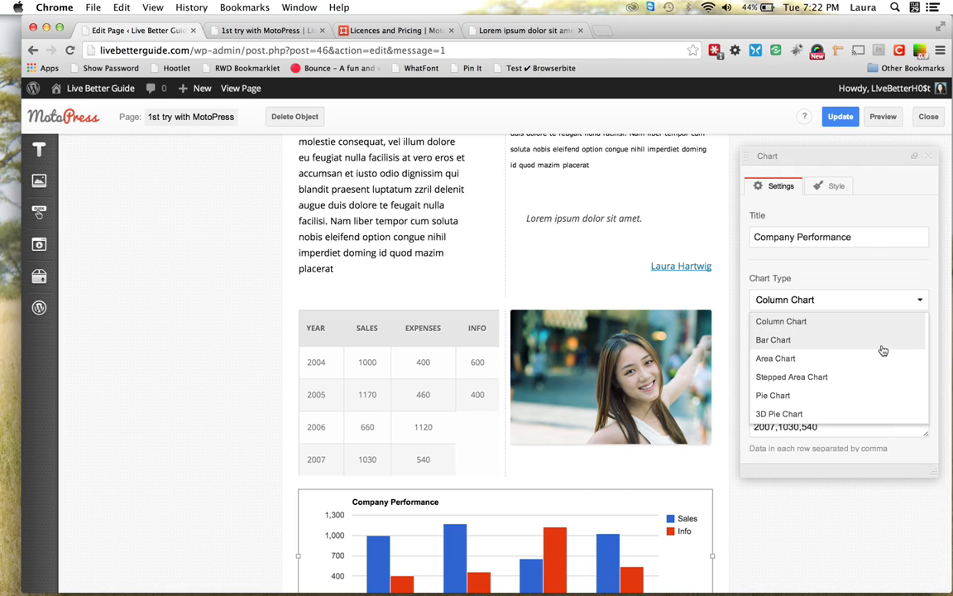
click(882, 348)
scroll(242, 364, down, 3)
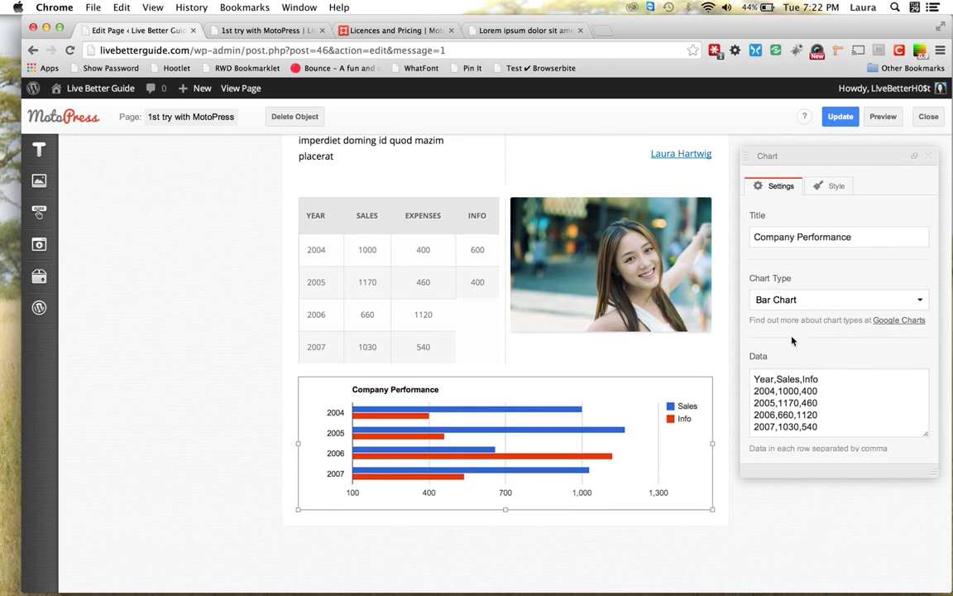
click(920, 300)
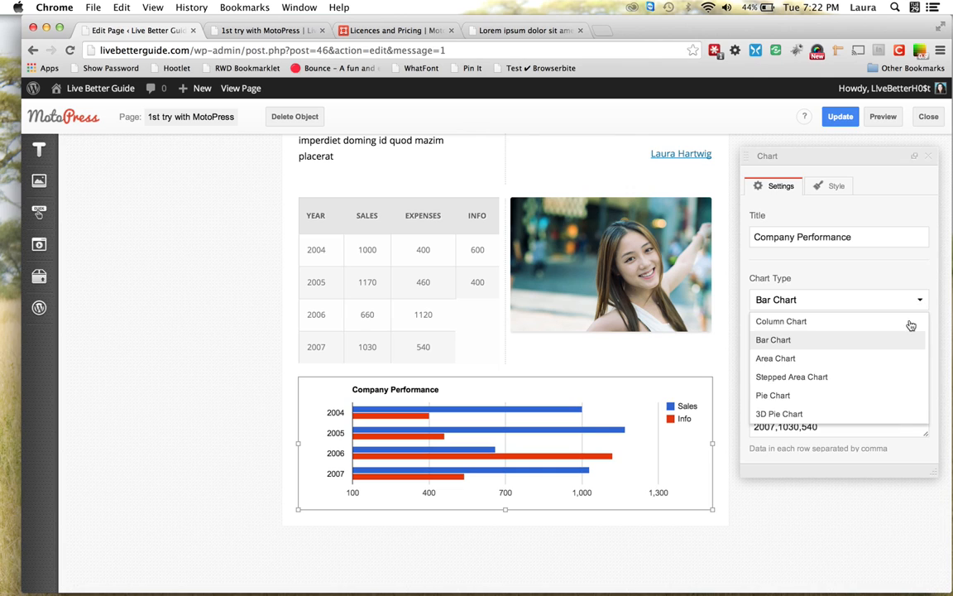
click(897, 357)
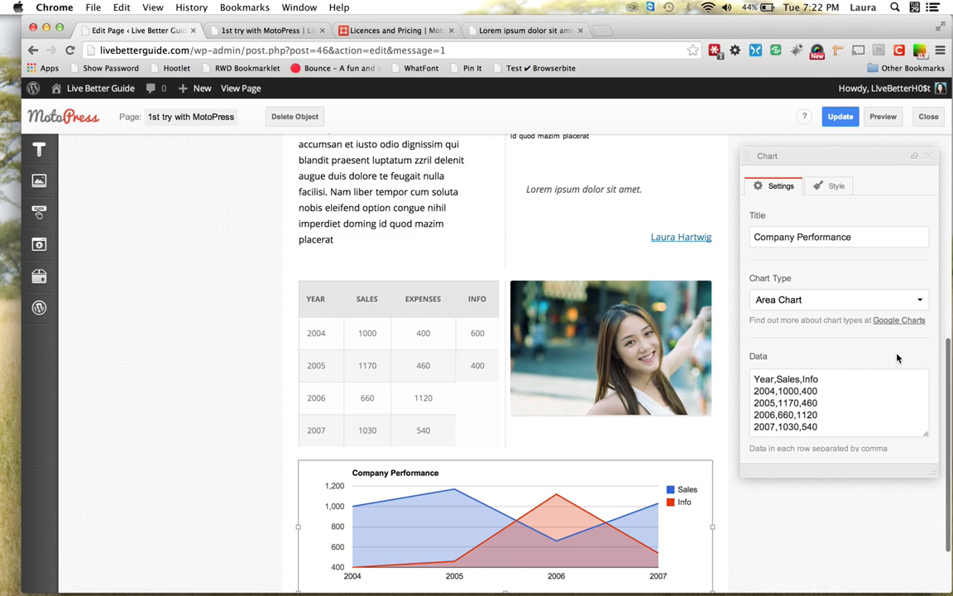
scroll(354, 350, down, 3)
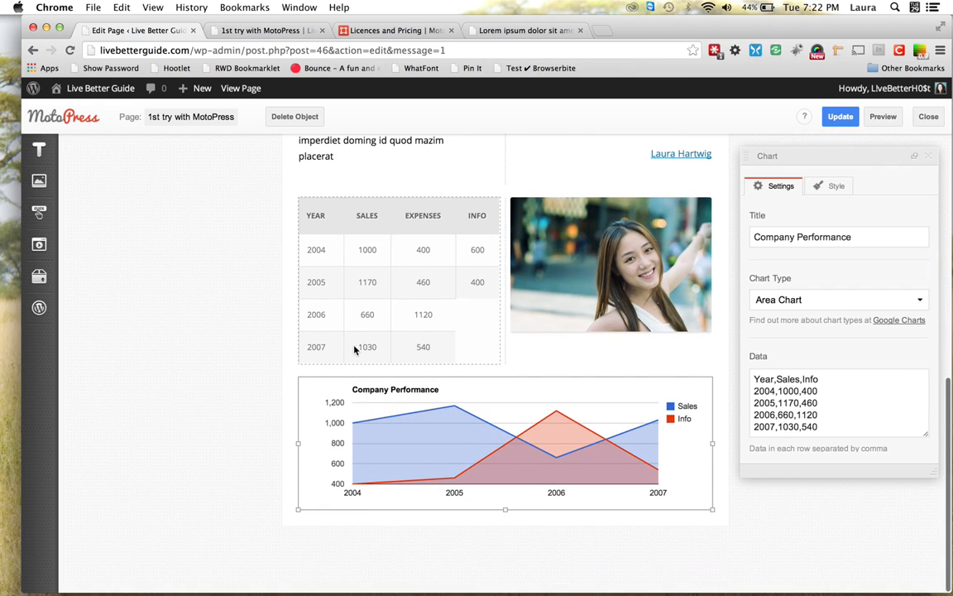
click(920, 300)
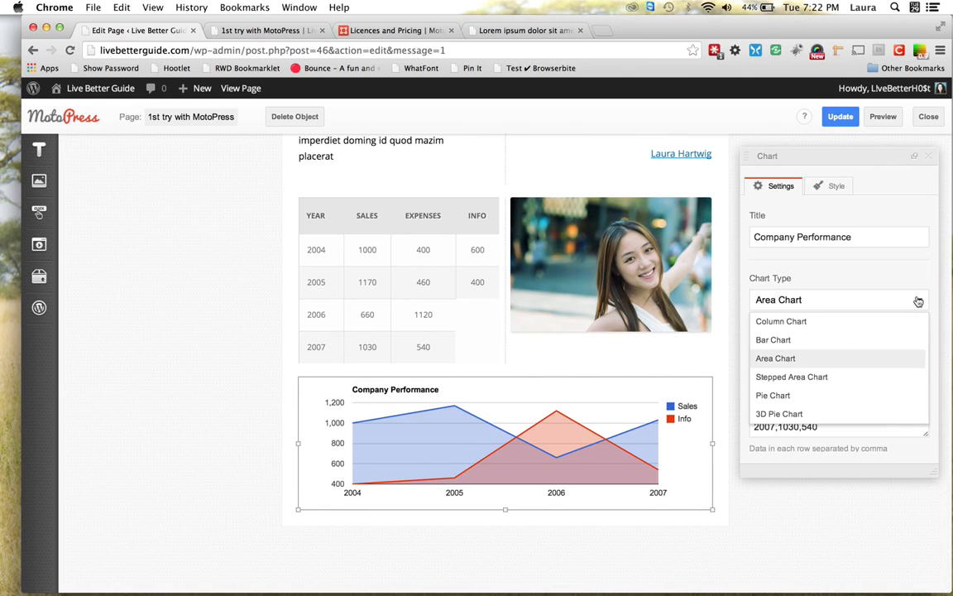
click(866, 383)
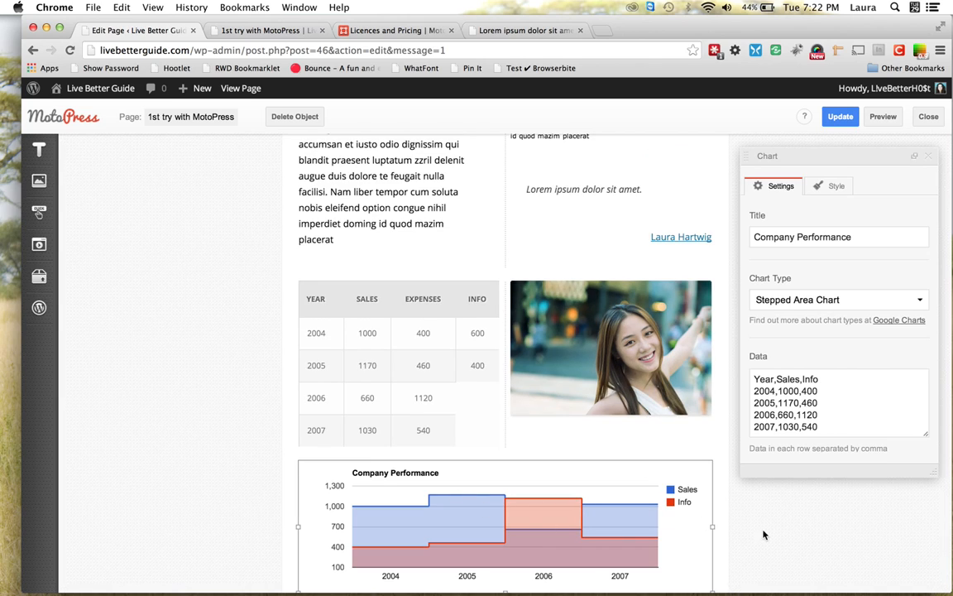
Change the chart type to Pie and then to 3D Pie Chart
scroll(236, 370, down, 2)
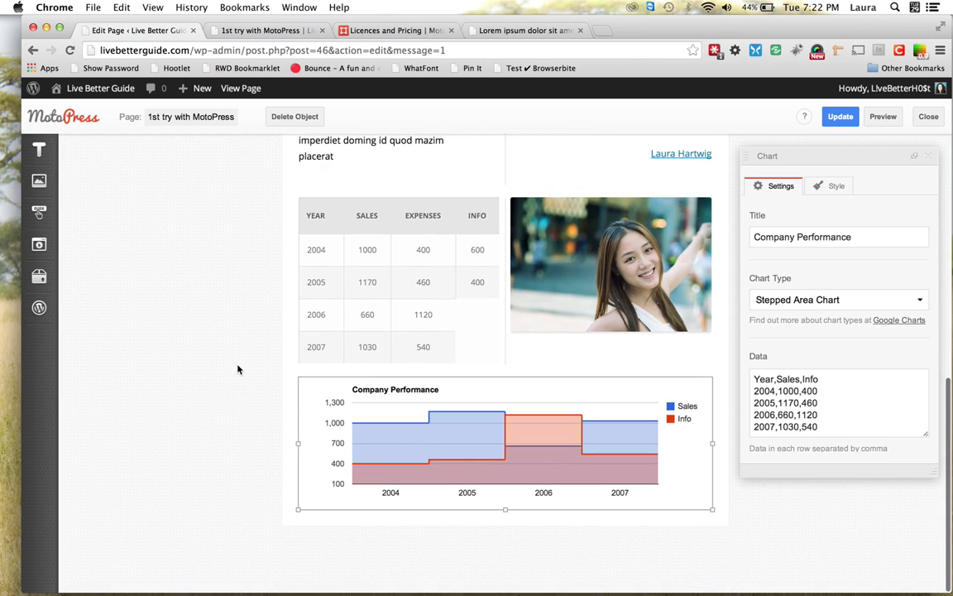
click(910, 300)
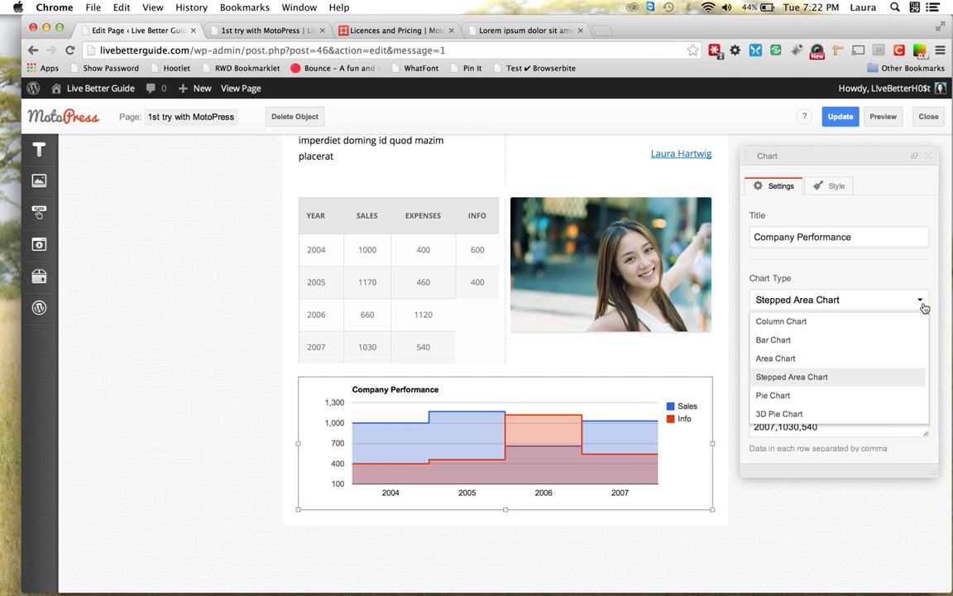
click(850, 397)
scroll(614, 520, down, 2)
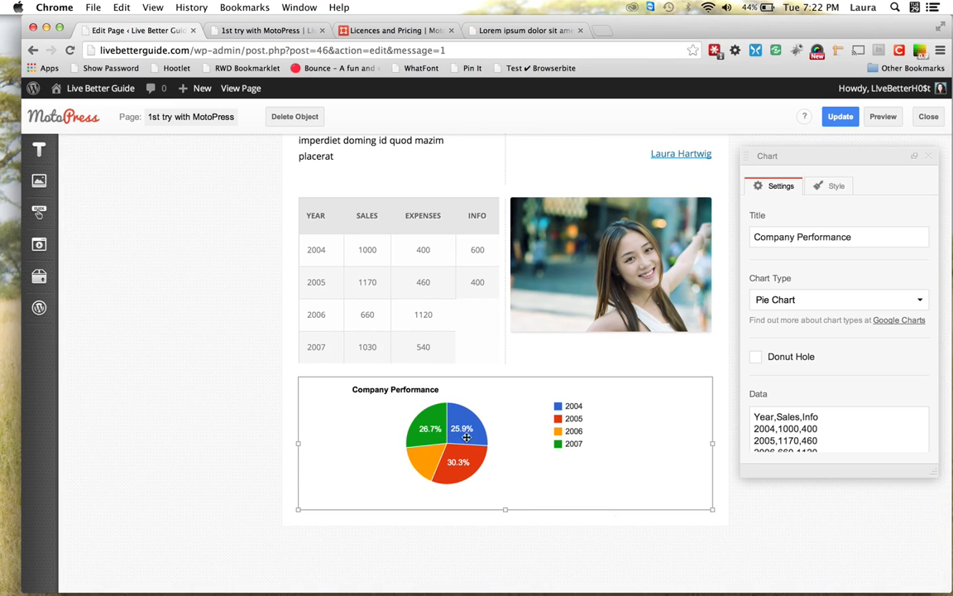
click(922, 300)
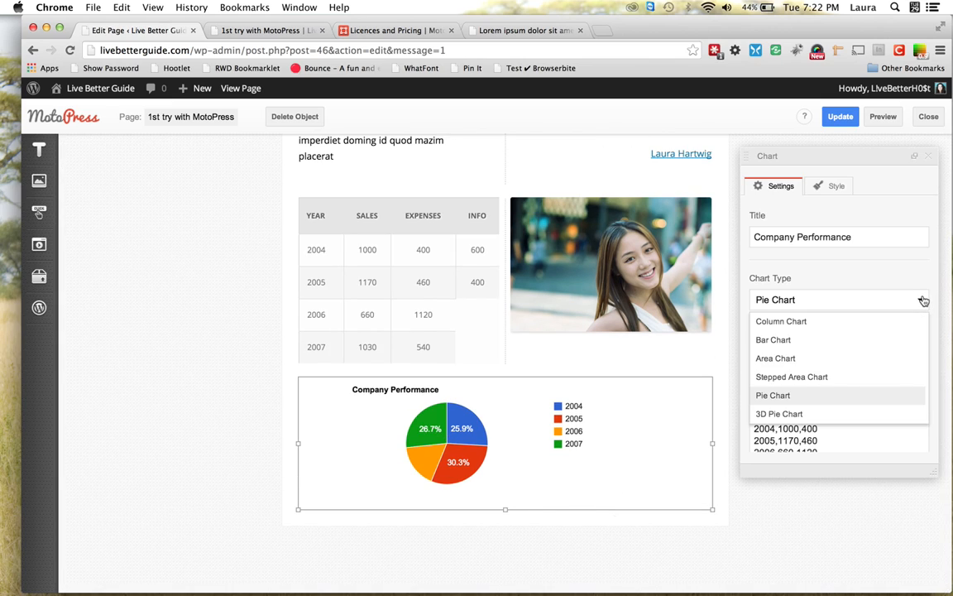
click(832, 412)
Move the chart into a new column beside the sales table
scroll(830, 407, up, 2)
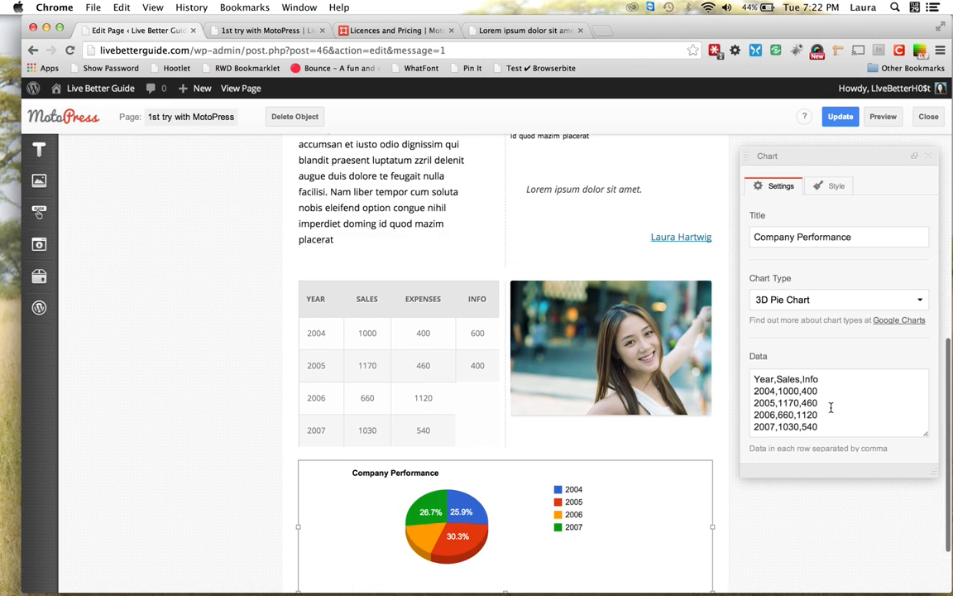
scroll(394, 444, down, 2)
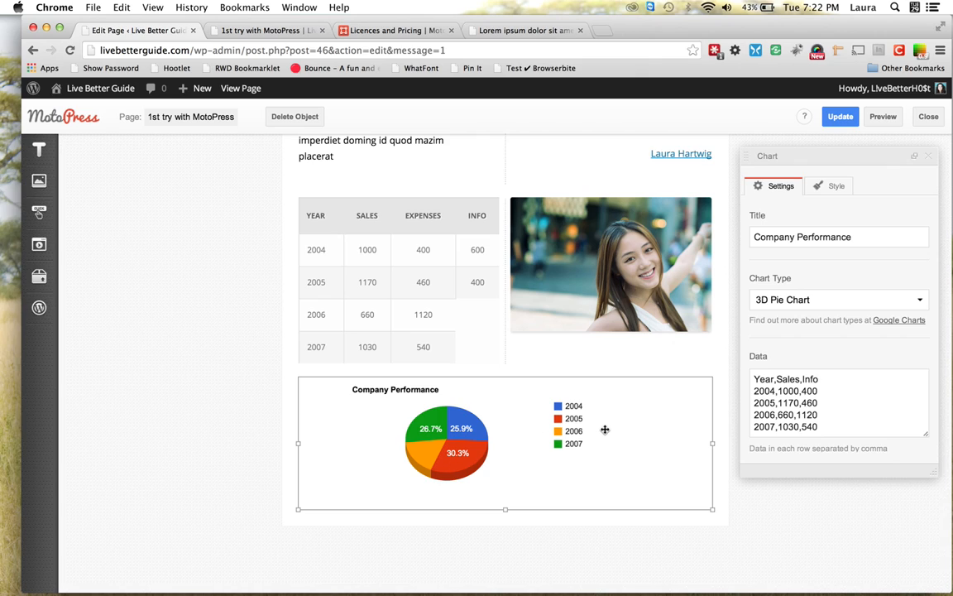
drag(605, 429, 525, 328)
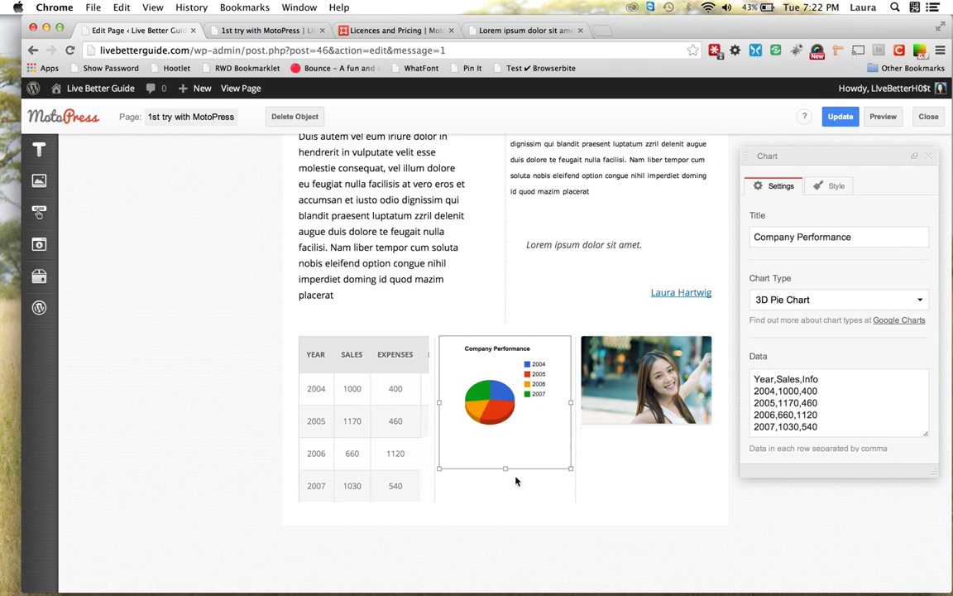
Save the page with Update, keeping the chart in its new column
click(841, 116)
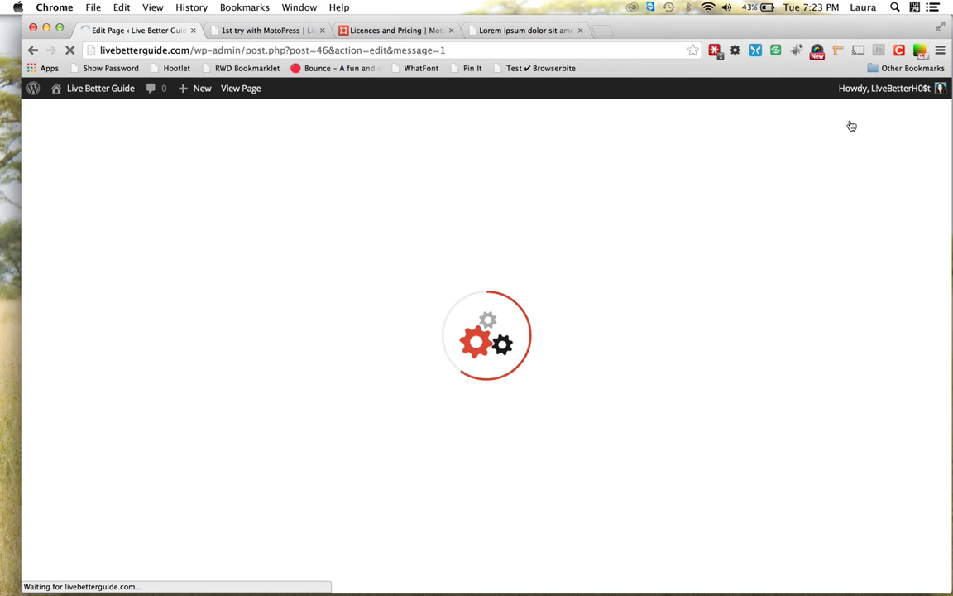
Switch to the live page and reload it to show the latest edits
click(266, 32)
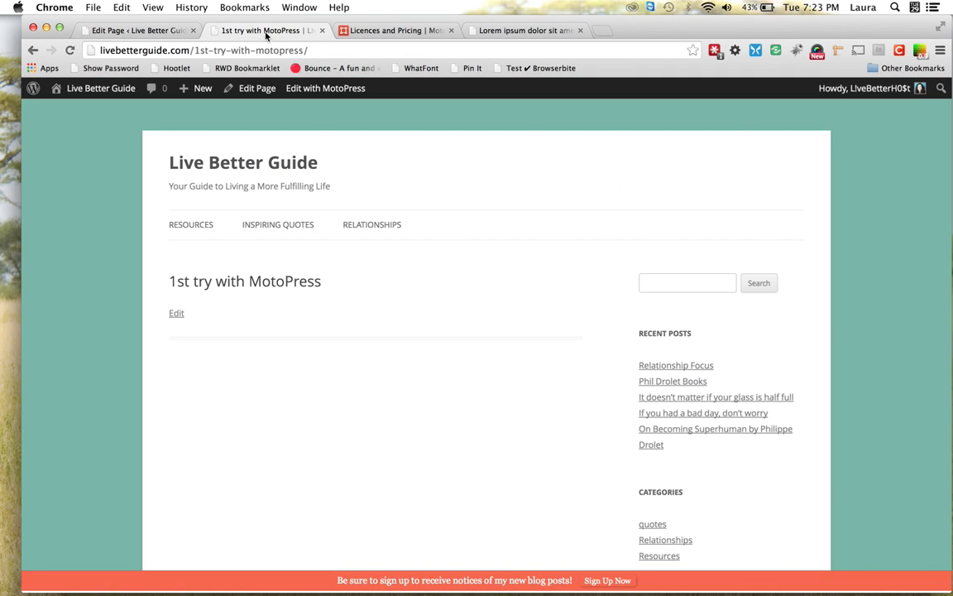
click(67, 49)
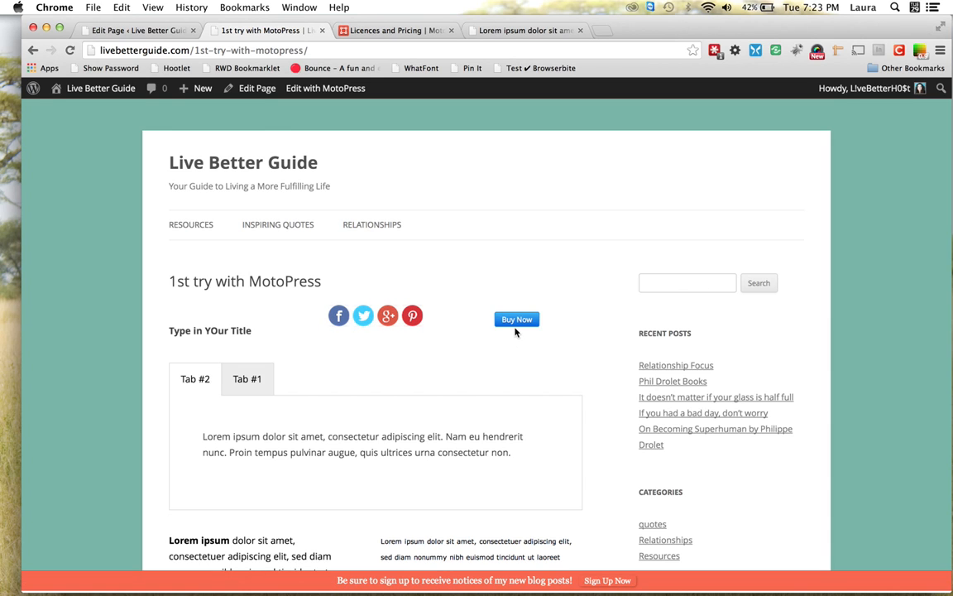
scroll(195, 327, down, 3)
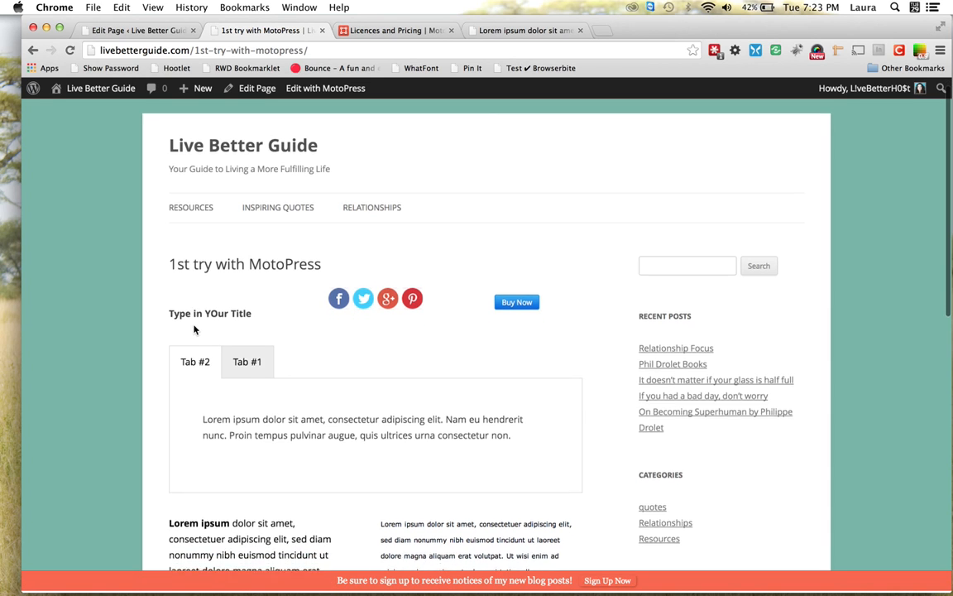
scroll(195, 329, down, 1)
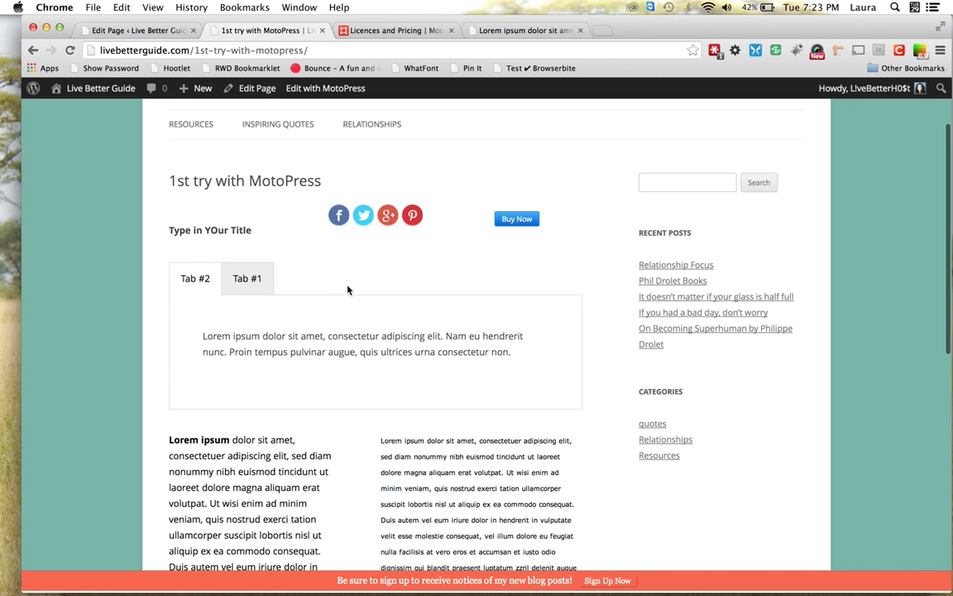
Check Tab #1 and Tab #2, then review the table, 3D pie chart and photo
click(248, 279)
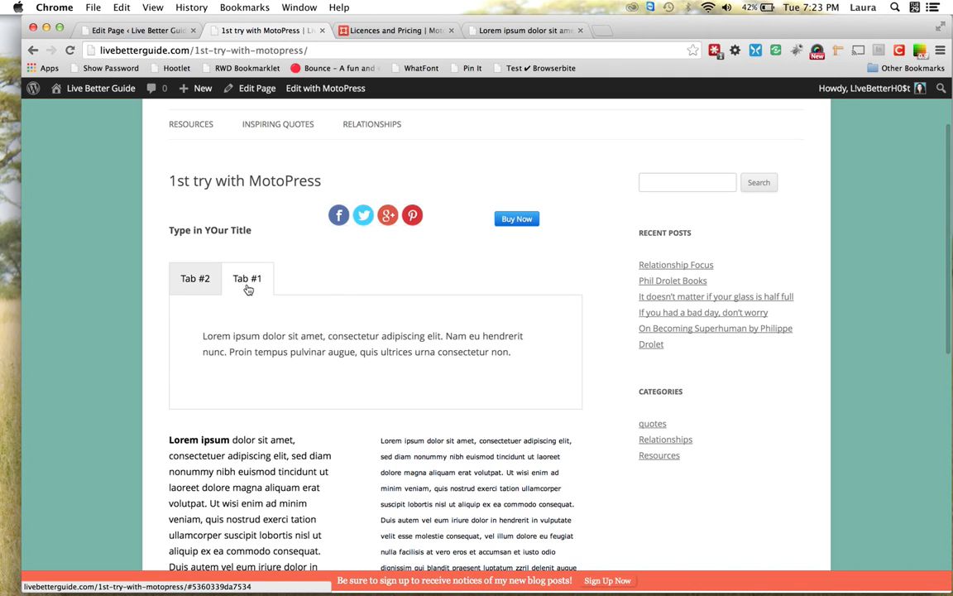
click(188, 279)
scroll(347, 278, down, 1)
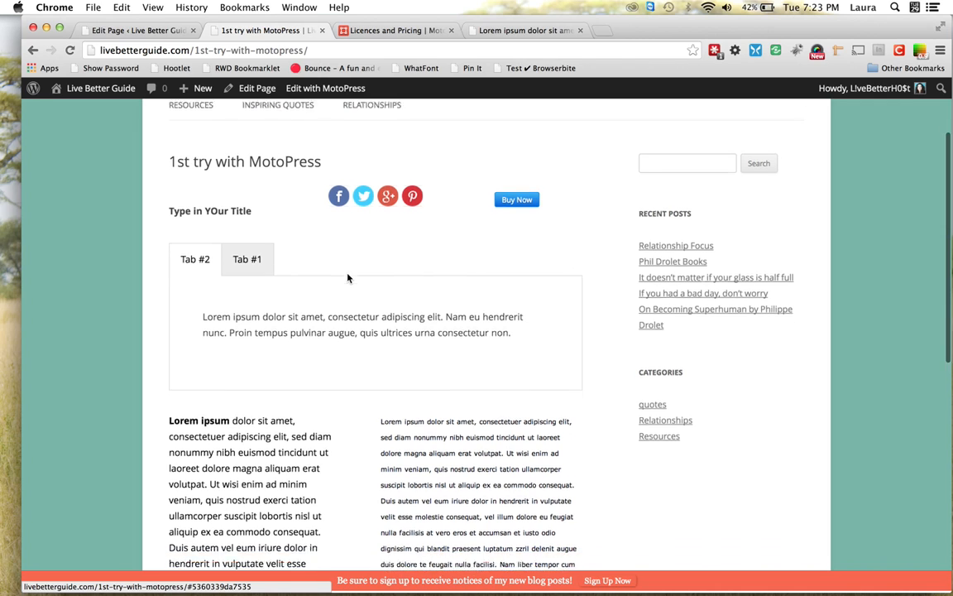
scroll(347, 278, down, 2)
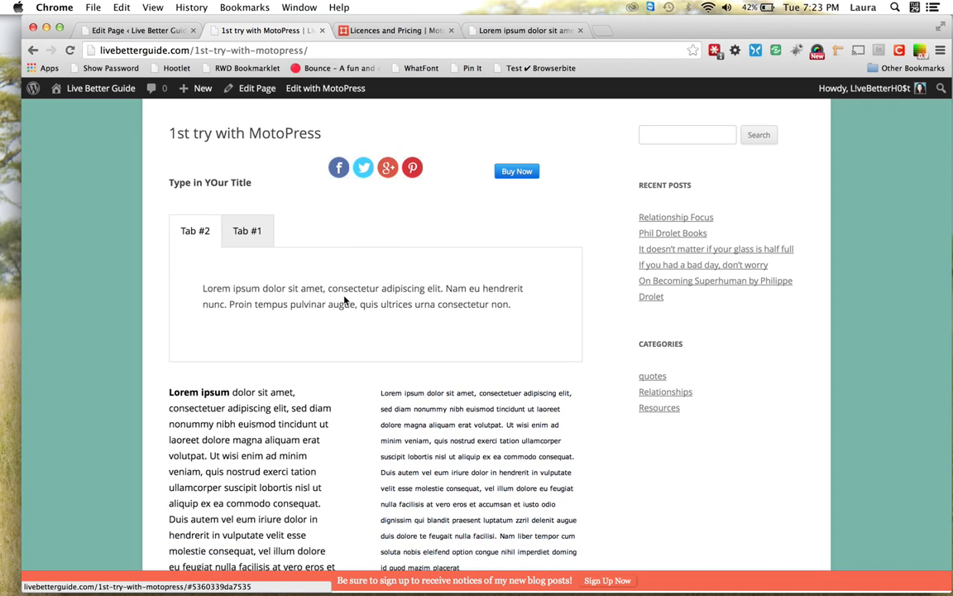
scroll(345, 300, down, 5)
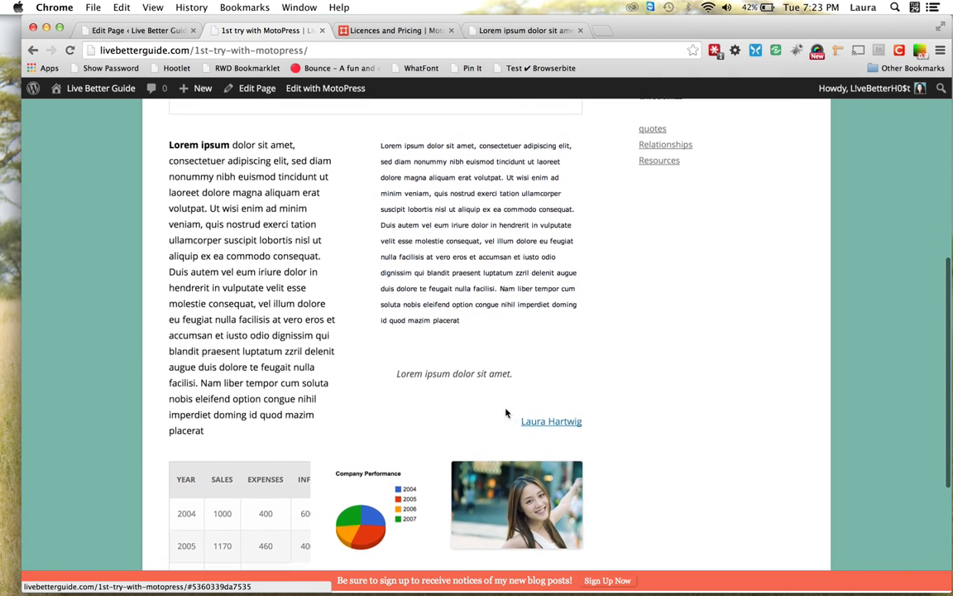
scroll(478, 395, down, 3)
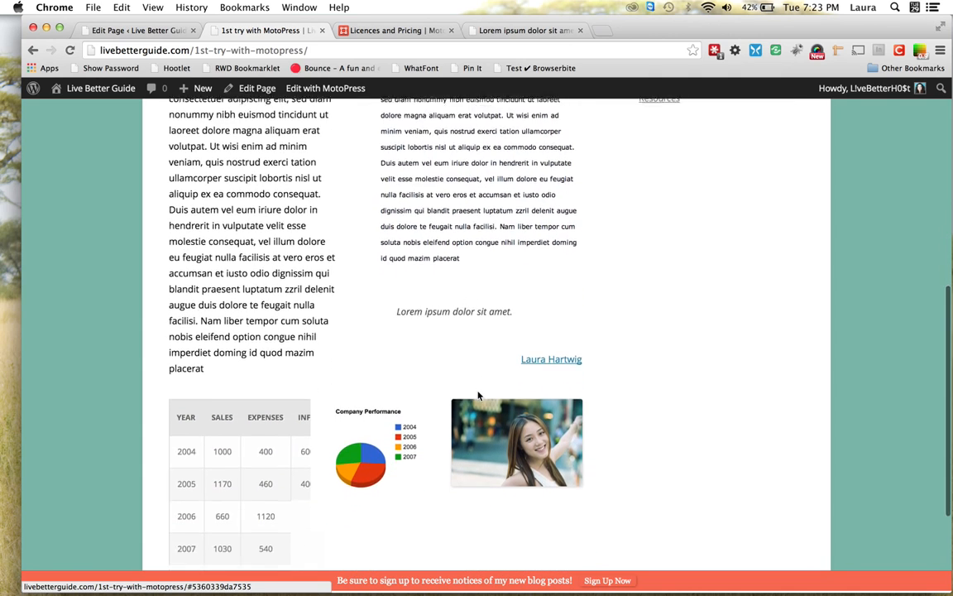
scroll(417, 505, down, 3)
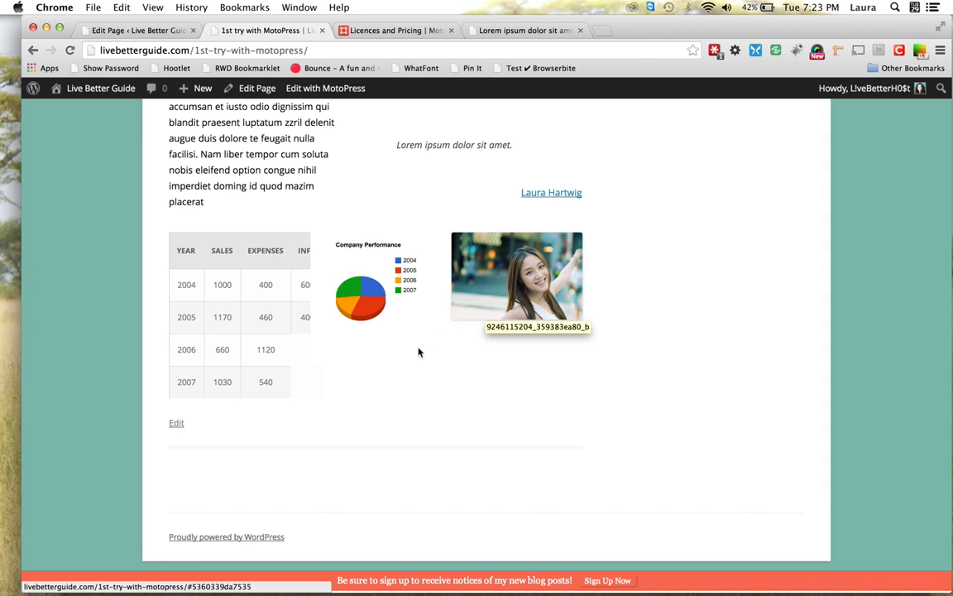
mouse_move(369, 315)
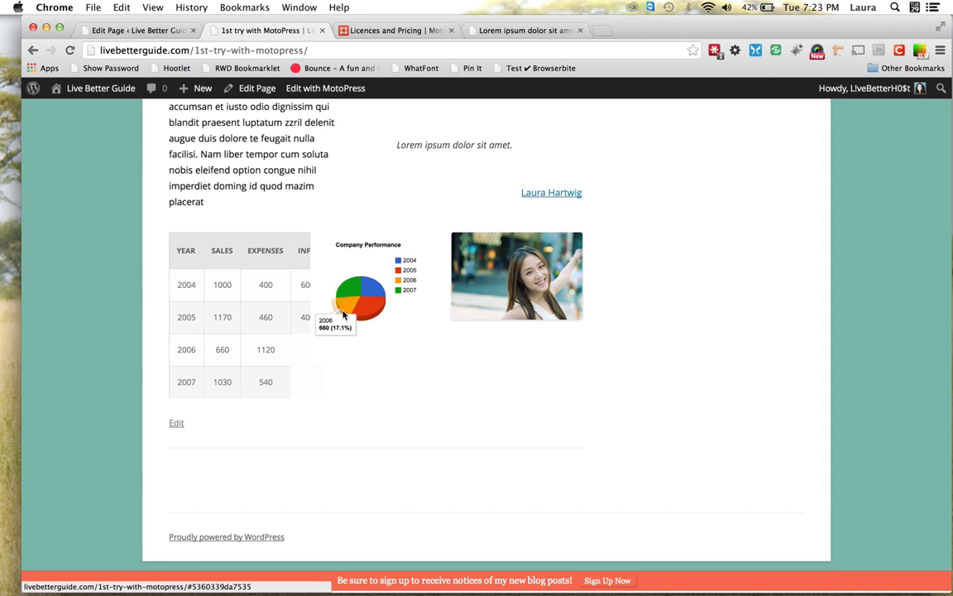
mouse_move(346, 296)
mouse_move(380, 289)
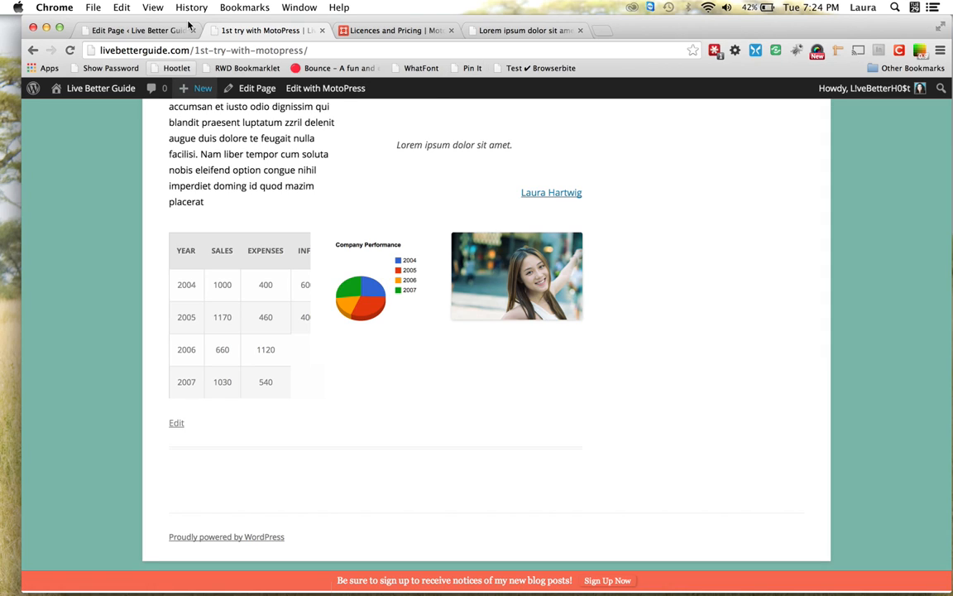
Back in the editor, move the 3D pie chart into a new row beneath the table and photo
click(161, 33)
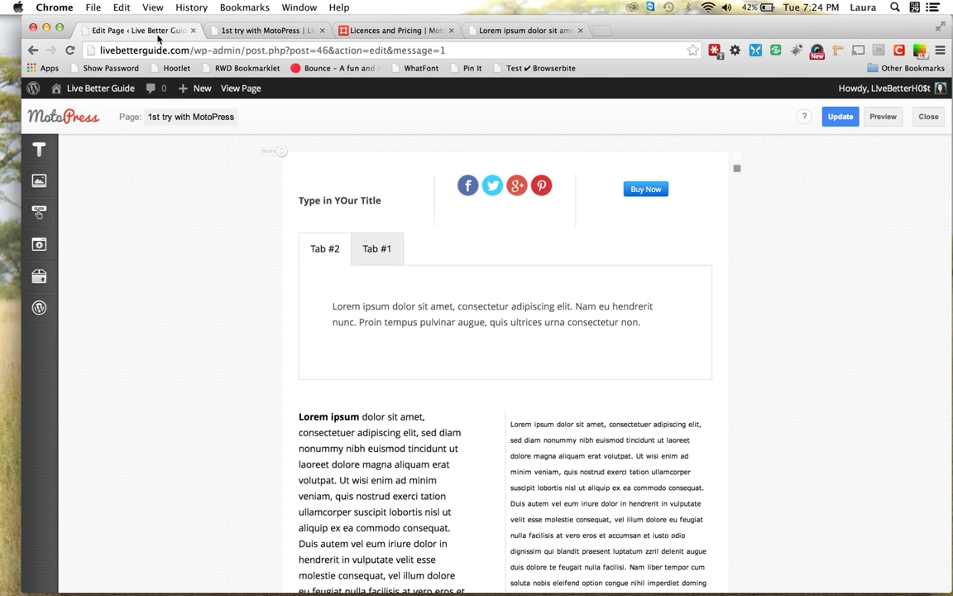
scroll(488, 296, down, 5)
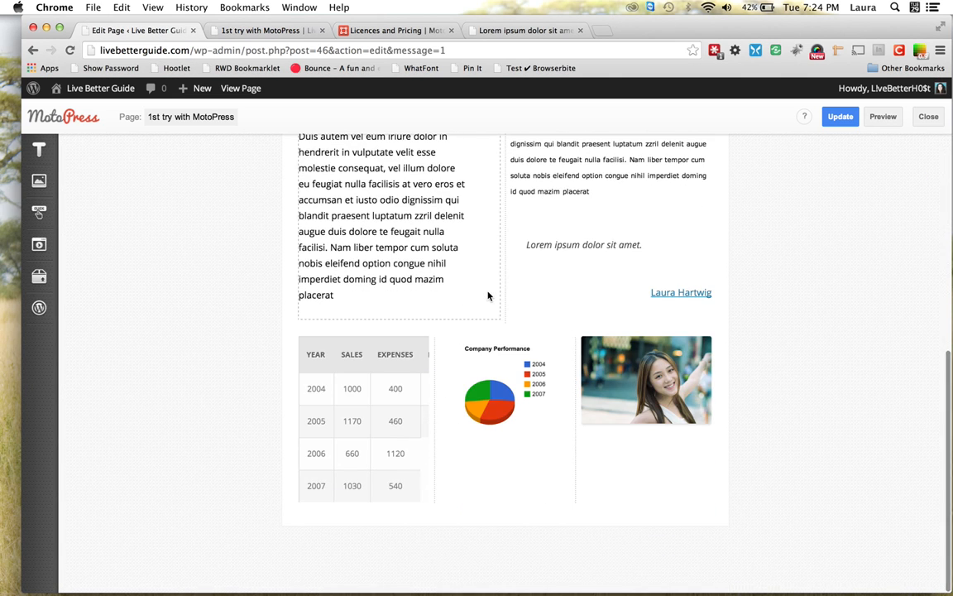
drag(445, 345, 502, 535)
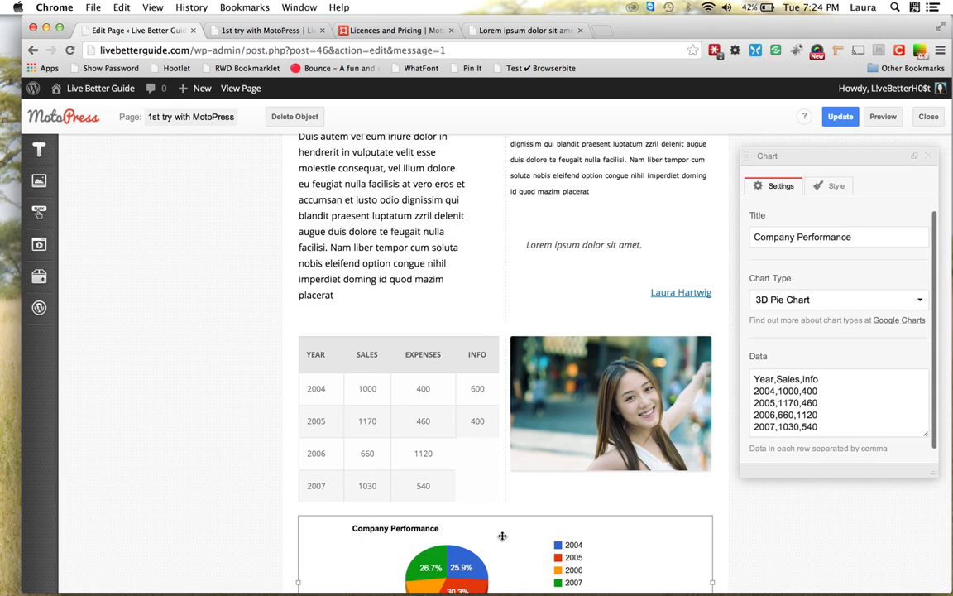
scroll(502, 536, down, 2)
scroll(502, 537, down, 3)
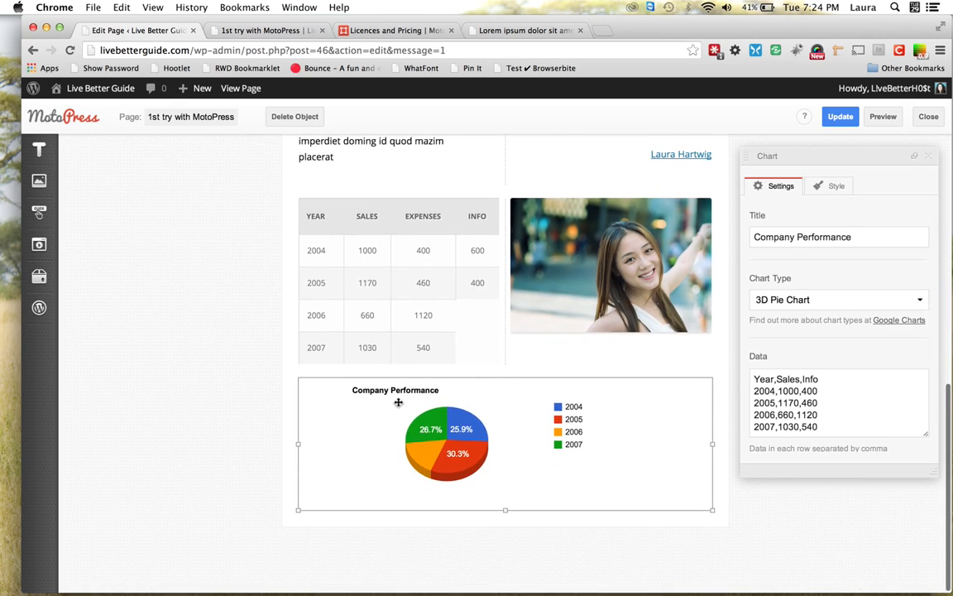
mouse_move(39, 275)
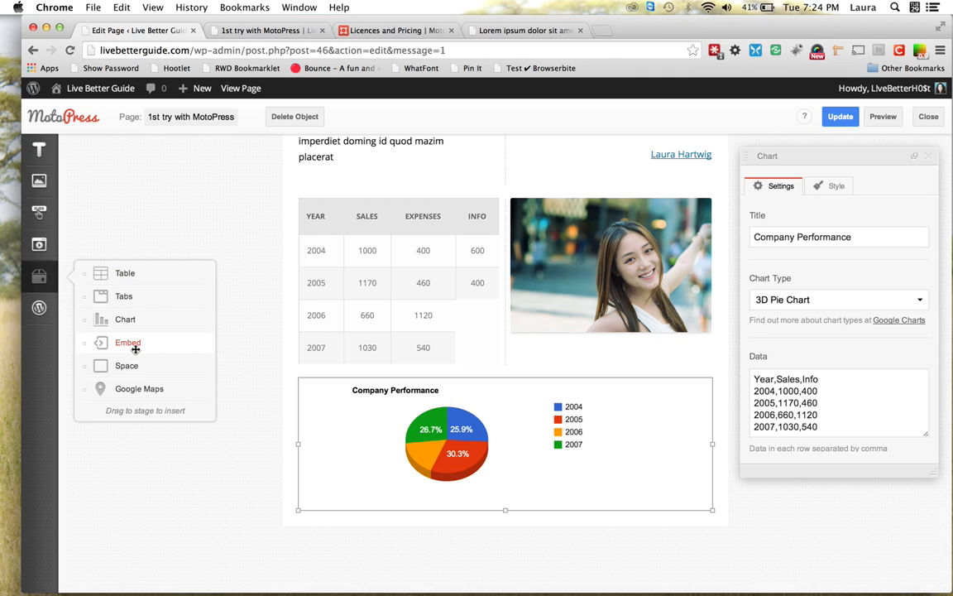
Place an Embed block with the 'Paste your code here.' placeholder below the pie chart
drag(135, 349, 334, 519)
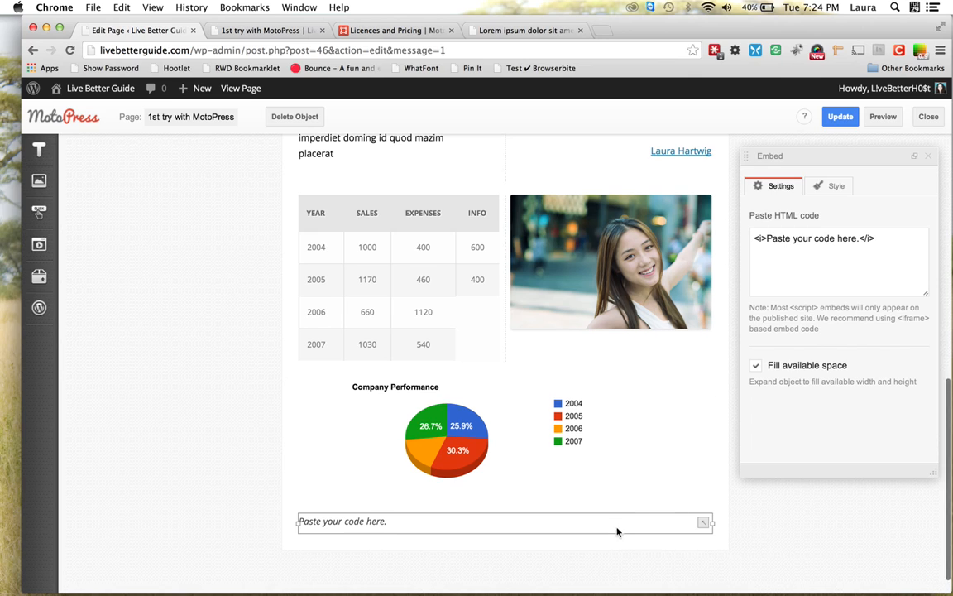
scroll(617, 528, down, 1)
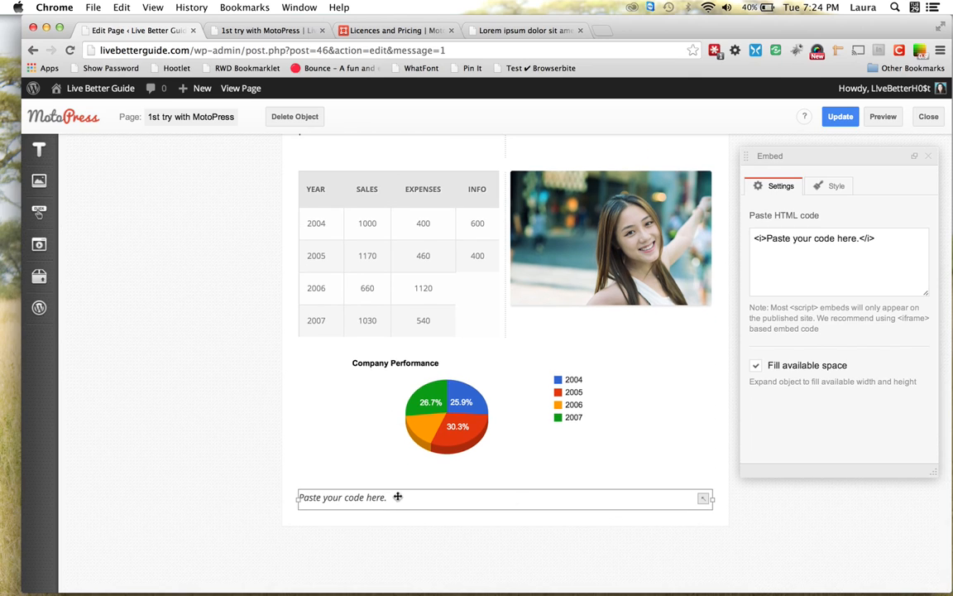
mouse_move(50, 243)
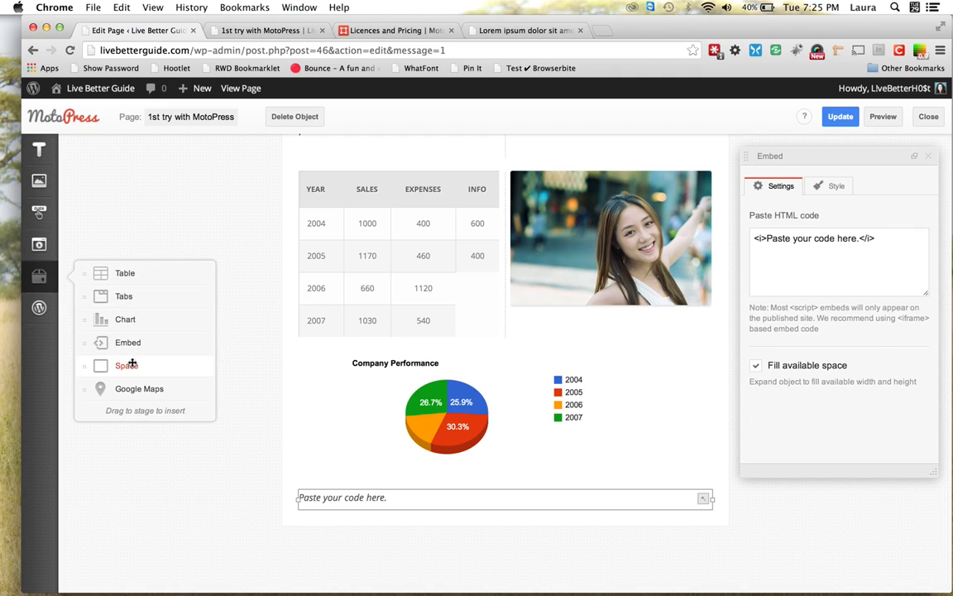
Insert a spacer between the table and photo, making it taller and narrower
drag(132, 364, 506, 298)
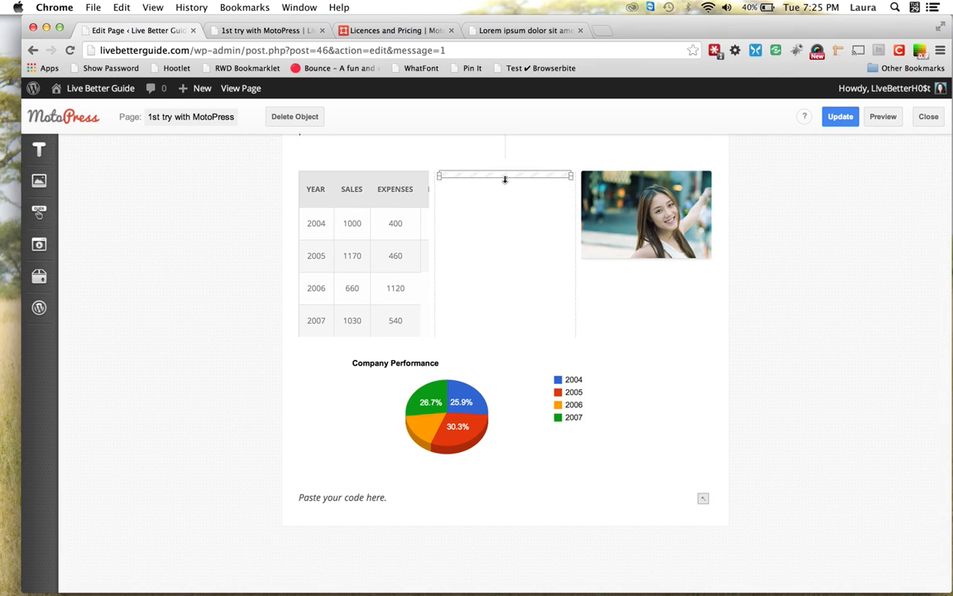
drag(505, 179, 516, 274)
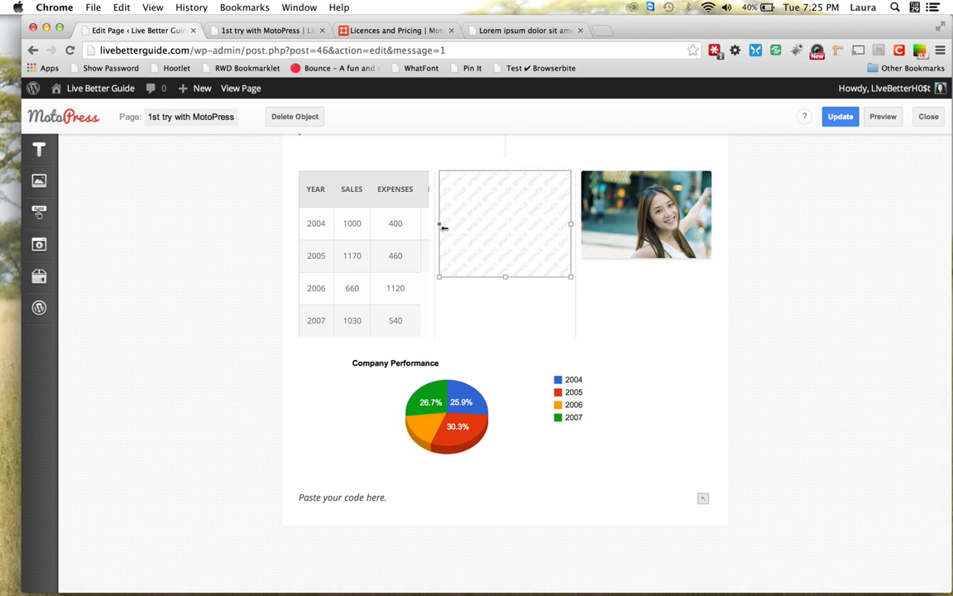
drag(440, 222, 491, 225)
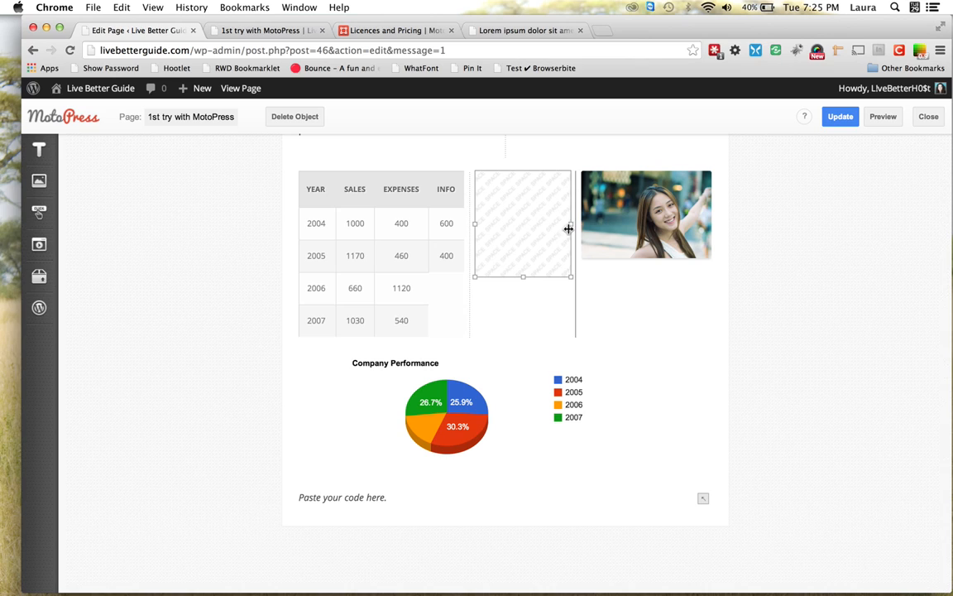
drag(568, 228, 538, 226)
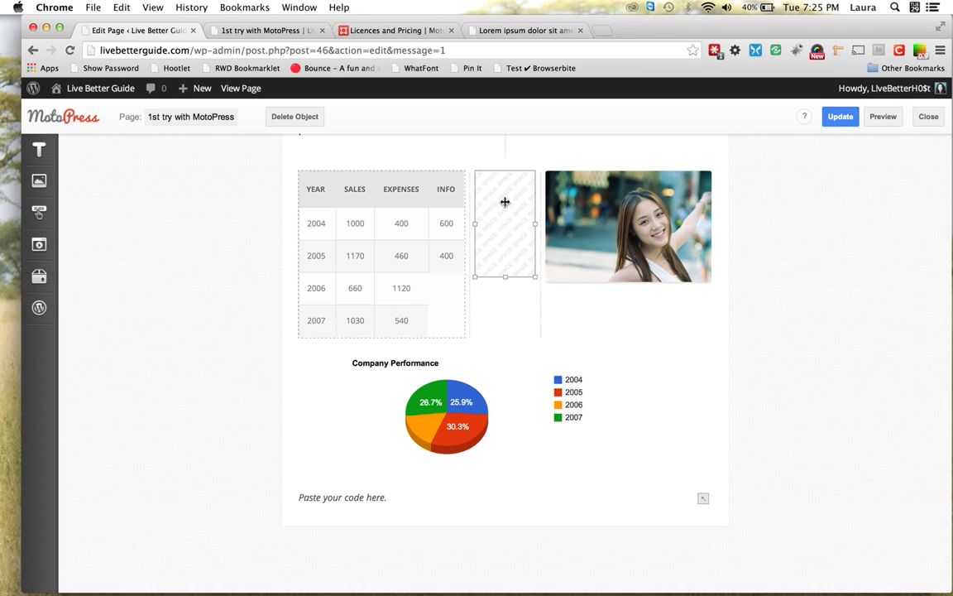
Adjust the photo and table widths from their left edges, then reselect the spacer
click(577, 215)
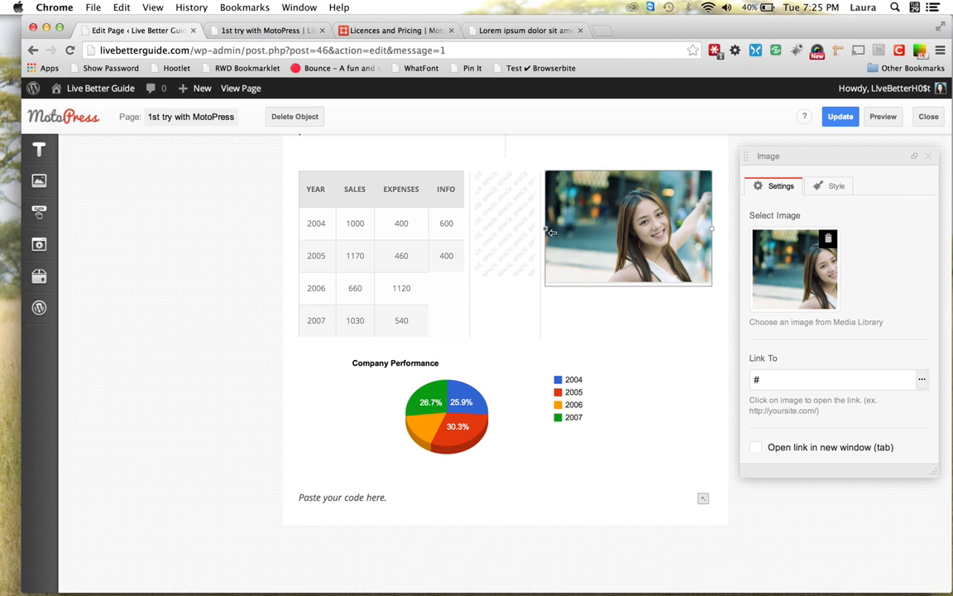
drag(547, 229, 583, 232)
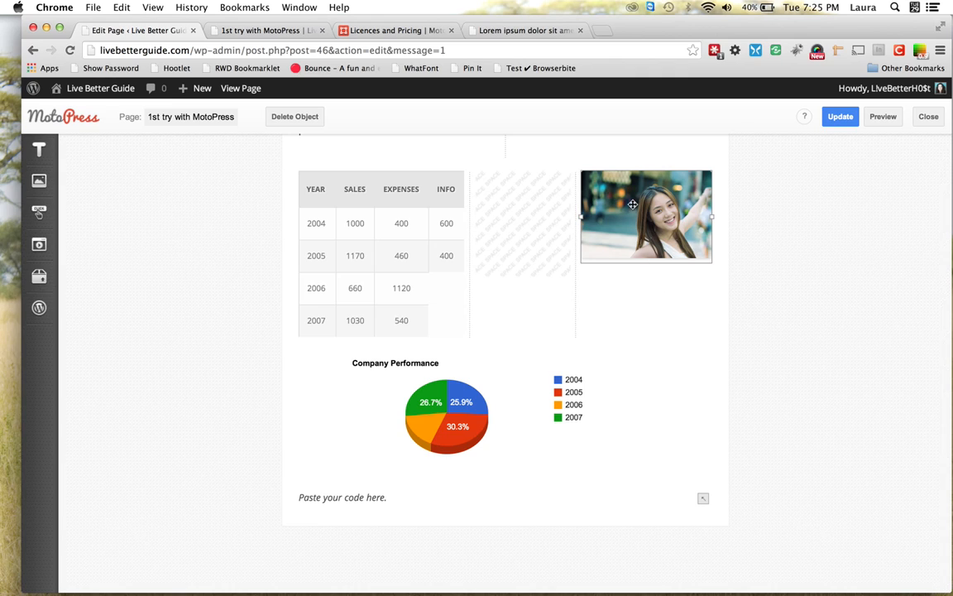
click(366, 278)
mouse_move(299, 254)
mouse_down()
mouse_move(351, 256)
mouse_move(300, 253)
mouse_up()
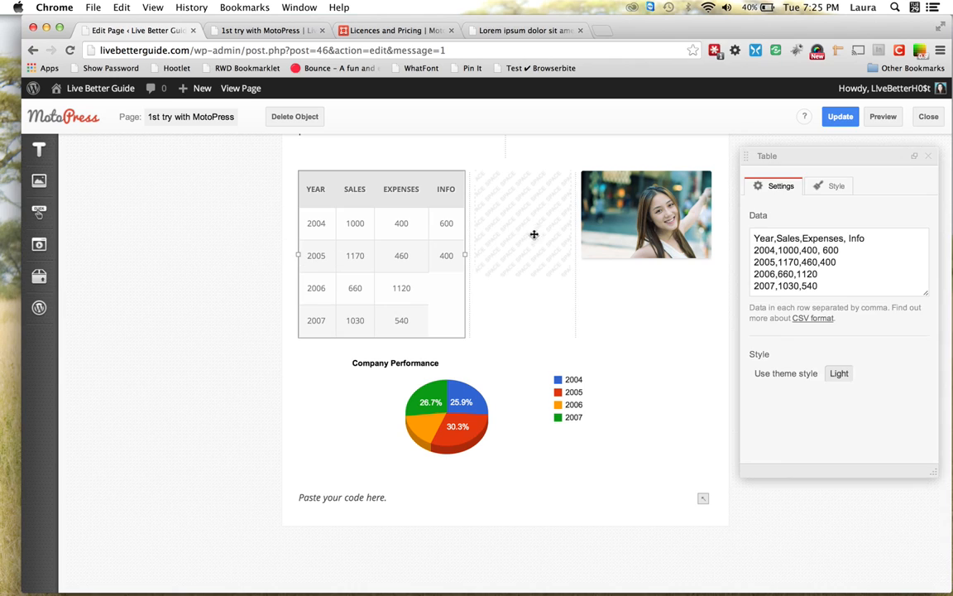
click(538, 227)
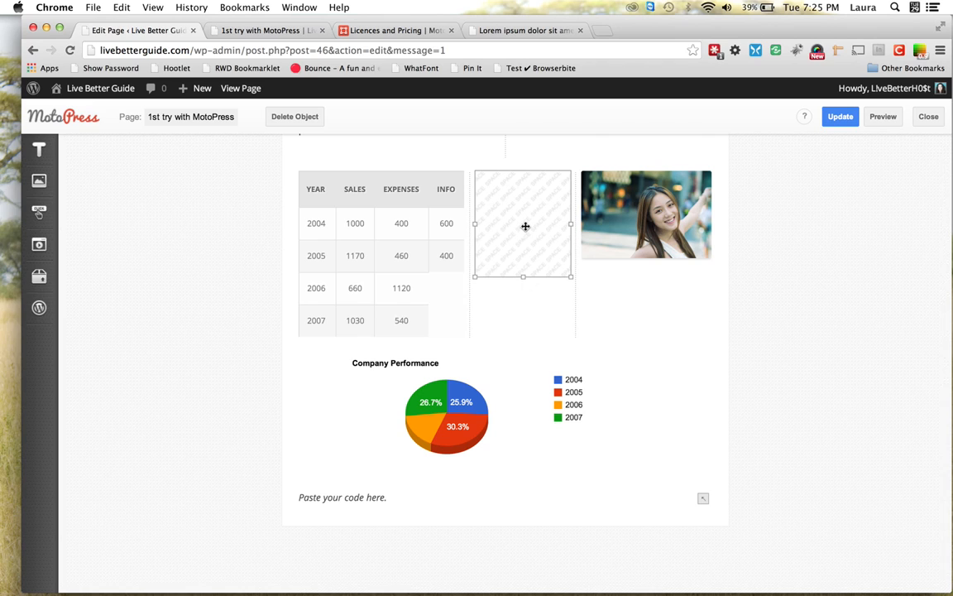
scroll(525, 227, up, 3)
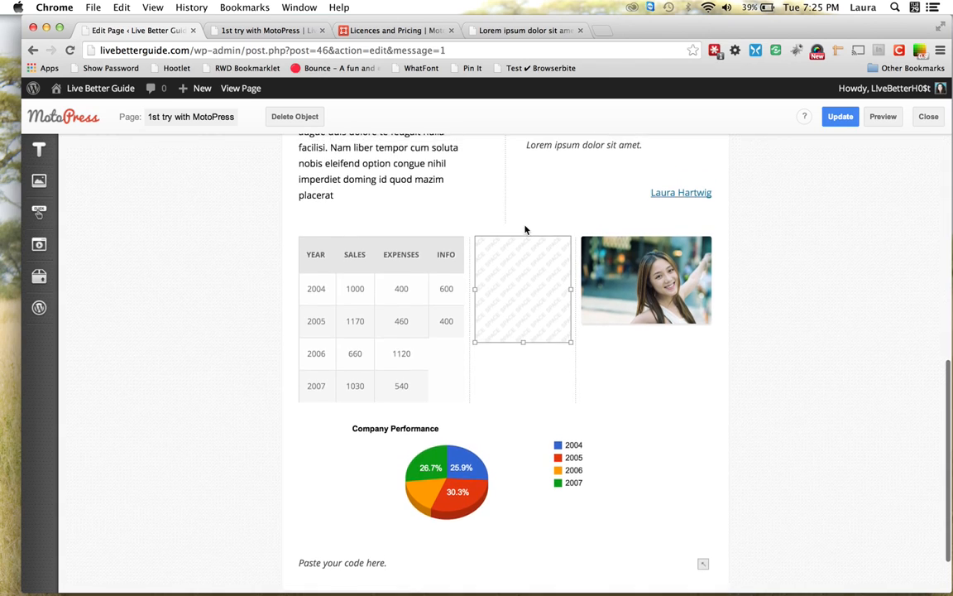
scroll(524, 229, down, 3)
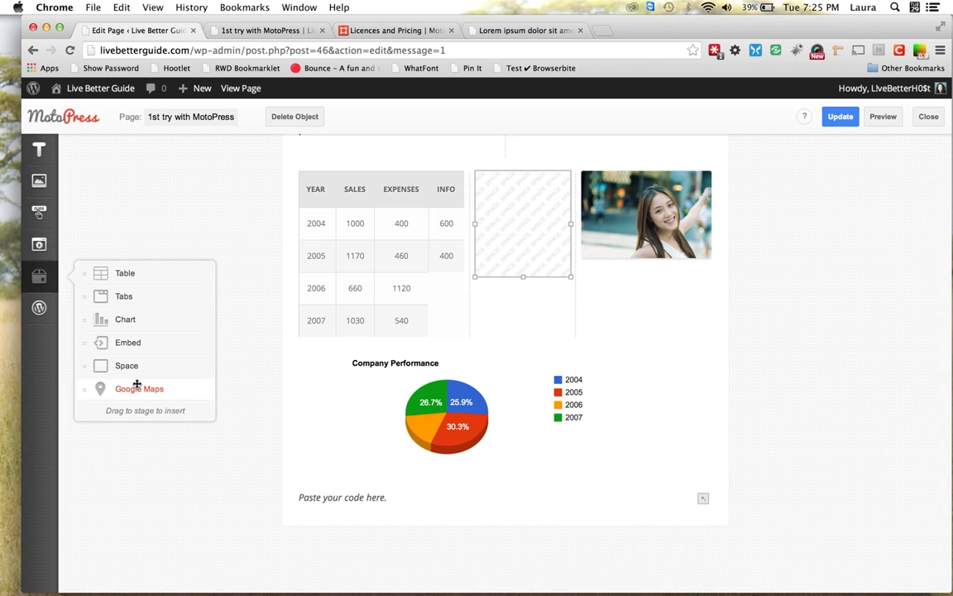
Add a Google Maps block below the table with the address Stamford, CT
drag(133, 388, 322, 402)
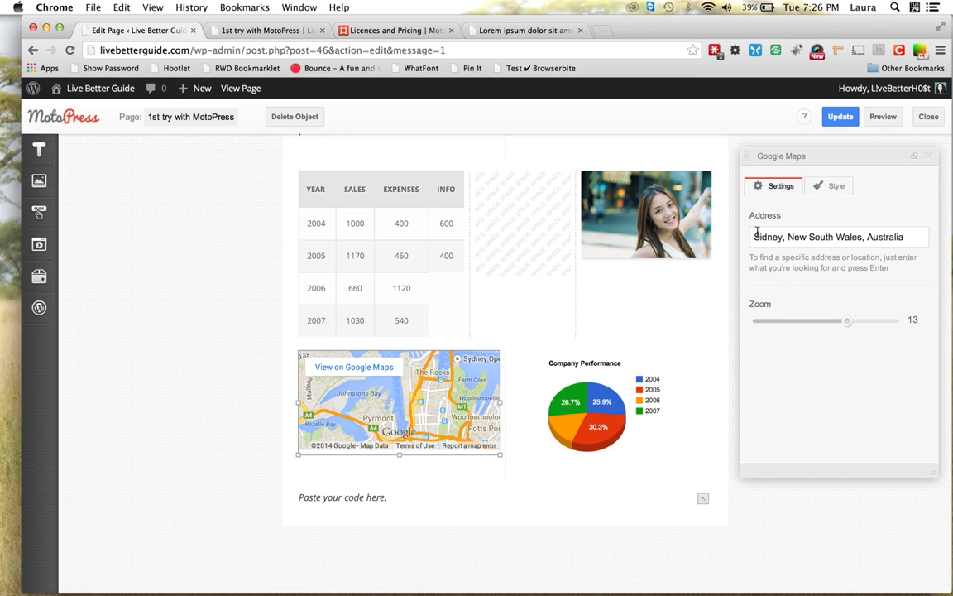
drag(756, 235, 915, 237)
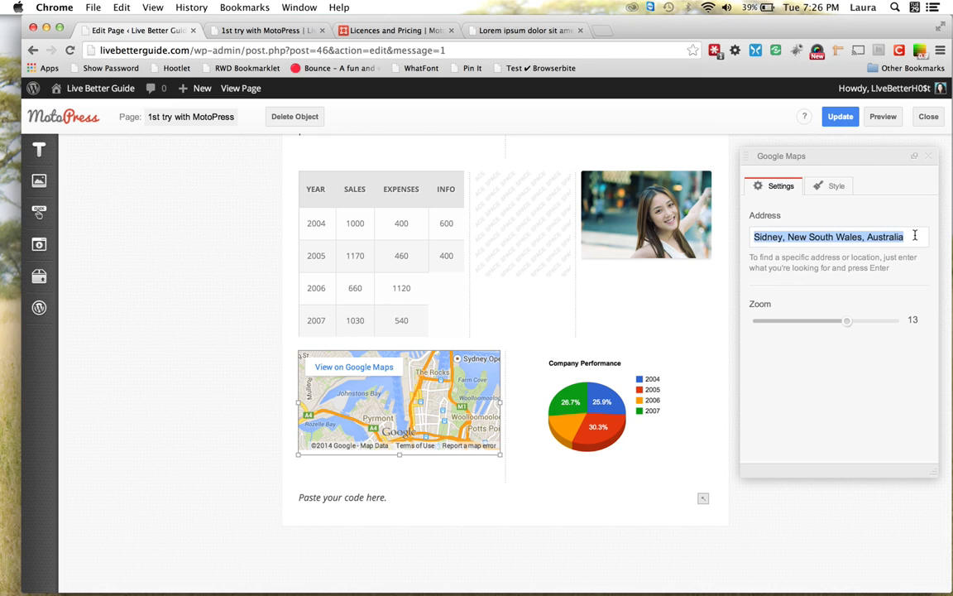
text(Stam)
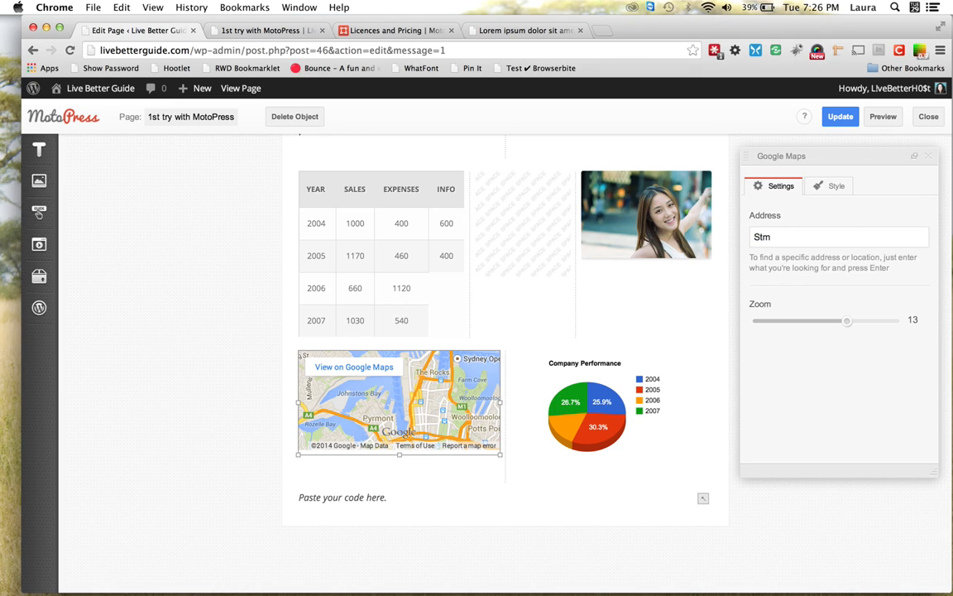
text(ford, CT)
key(Return)
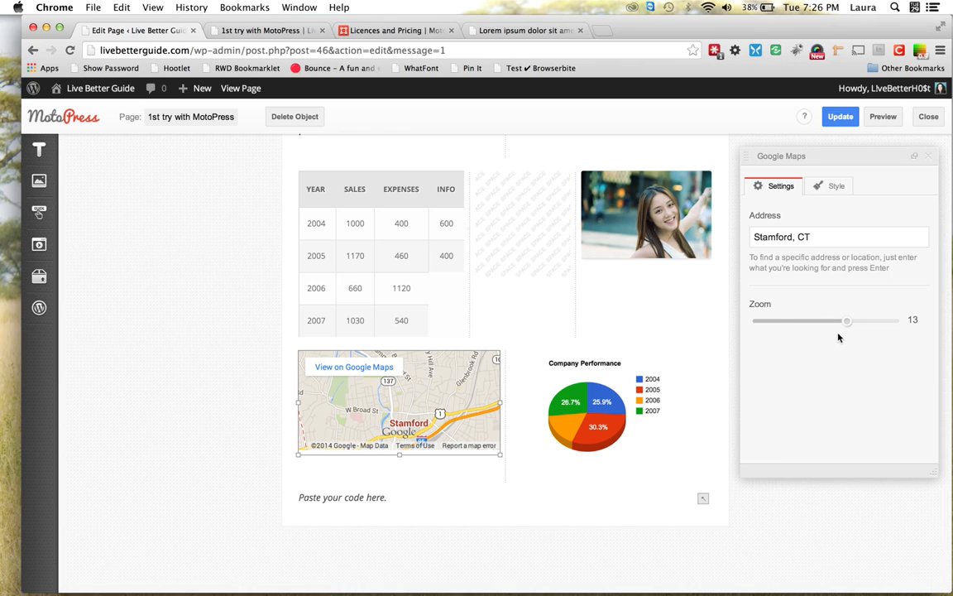
Set the map zoom to 3 and make the map taller
click(850, 323)
drag(850, 323, 871, 322)
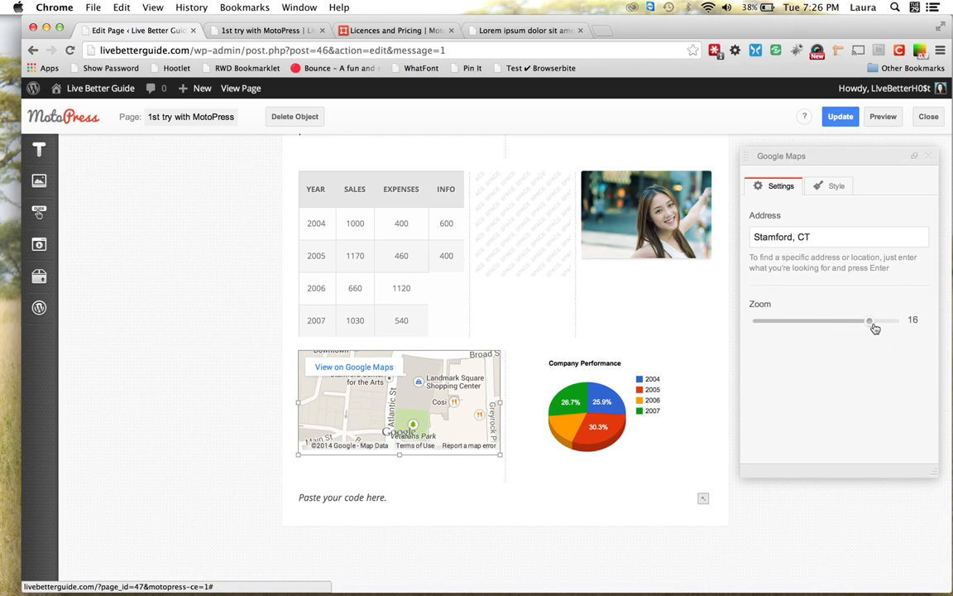
drag(874, 327, 781, 323)
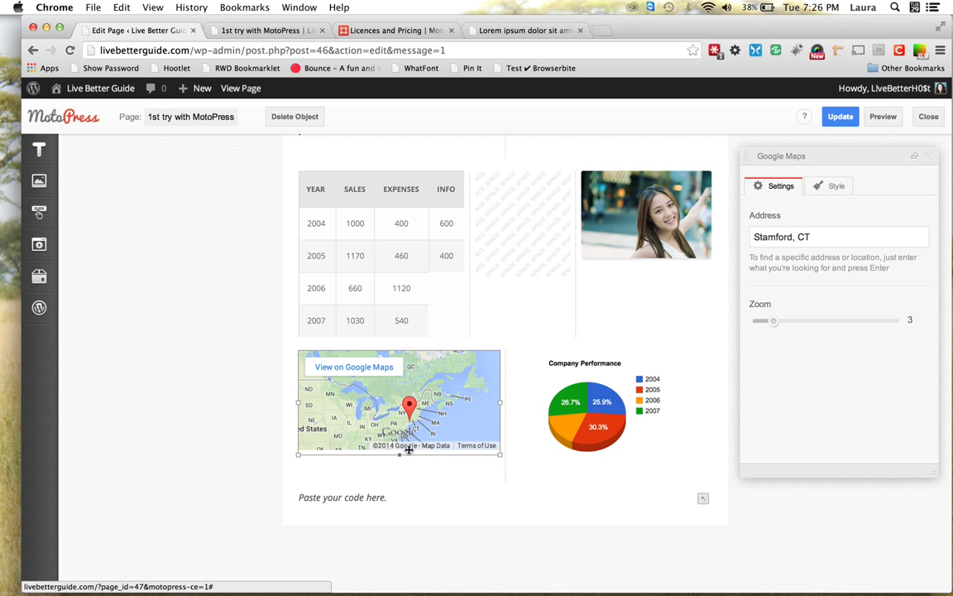
drag(397, 455, 400, 486)
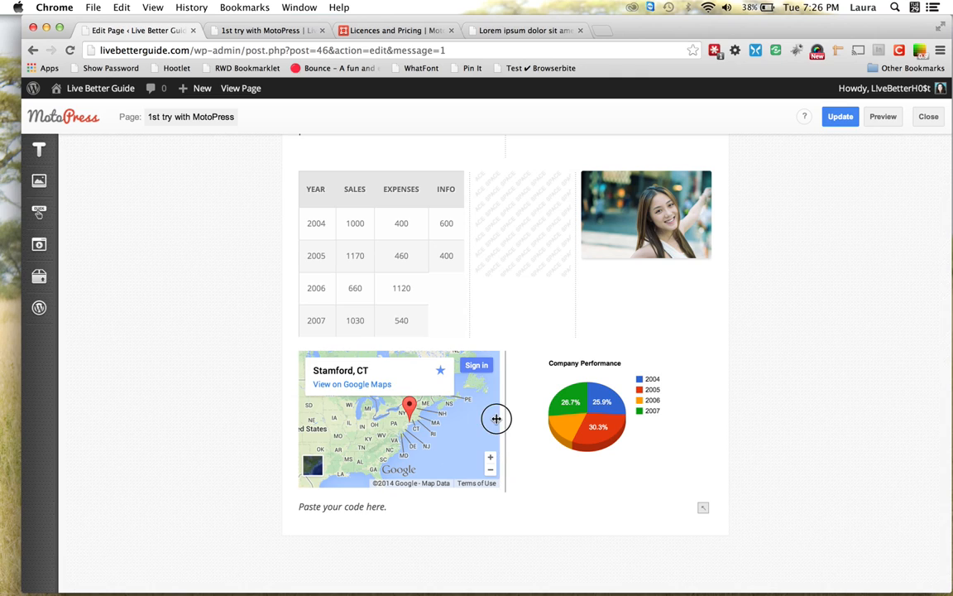
Widen the map so the chart shifts right, then try dragging the photo elsewhere
click(466, 420)
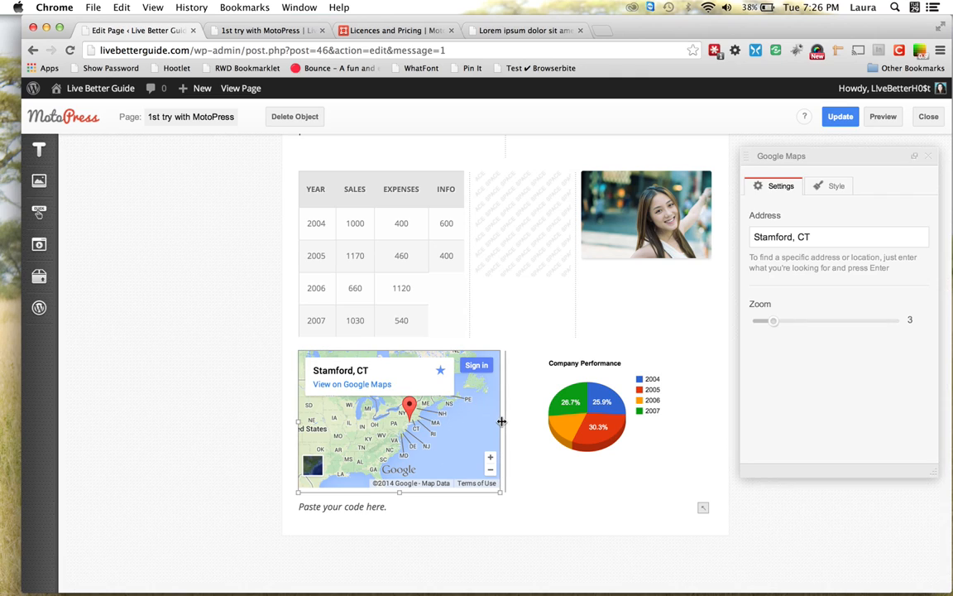
drag(501, 420, 522, 424)
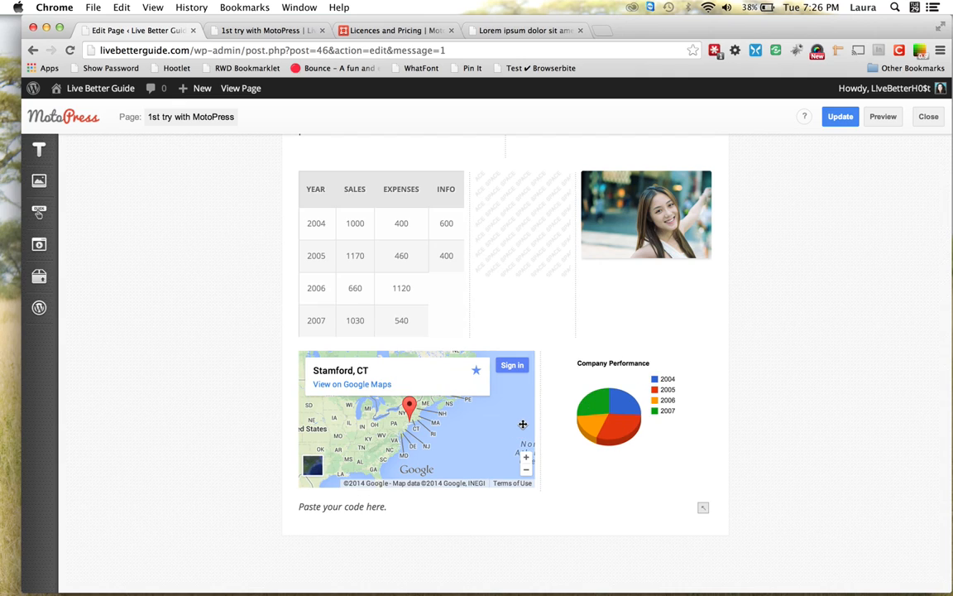
mouse_move(33, 287)
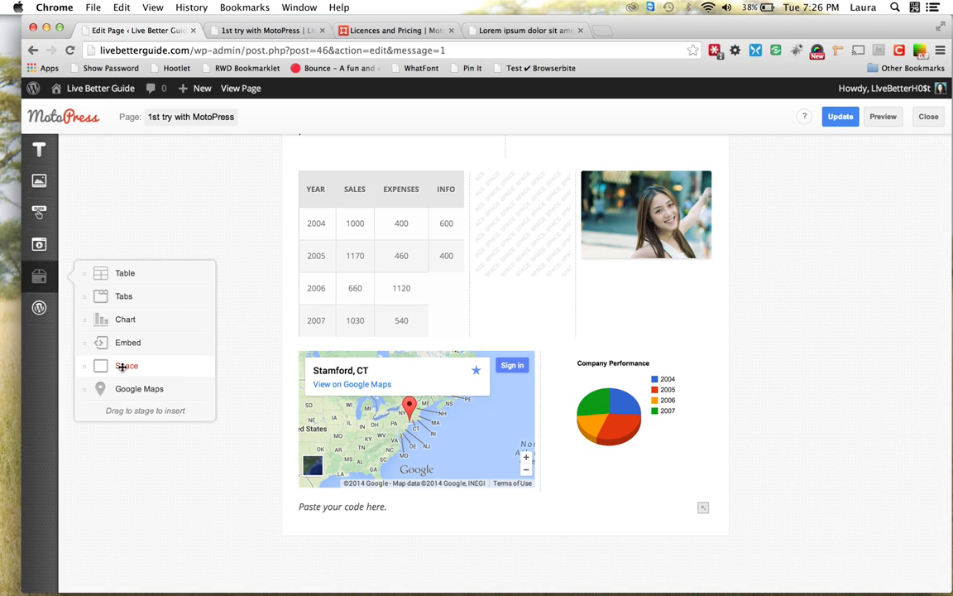
mouse_move(39, 310)
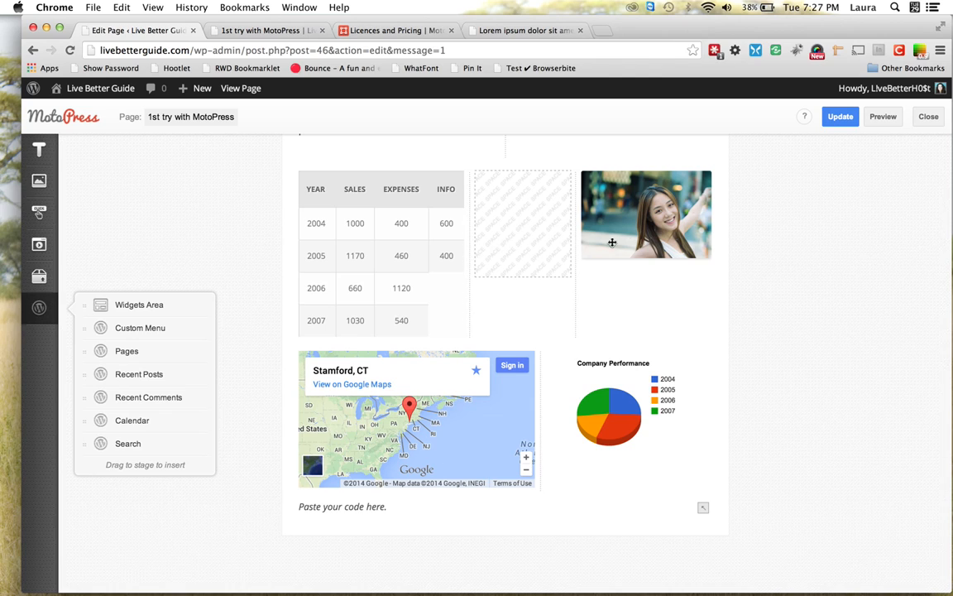
drag(633, 240, 540, 293)
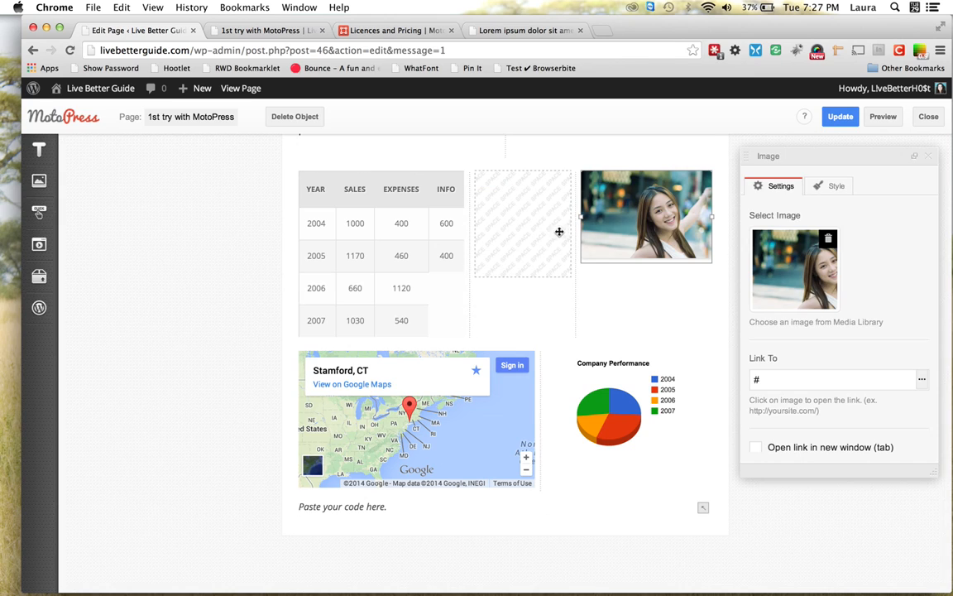
Try moving the photo block to another position, then scroll back to the top
scroll(641, 239, up, 2)
scroll(641, 239, up, 5)
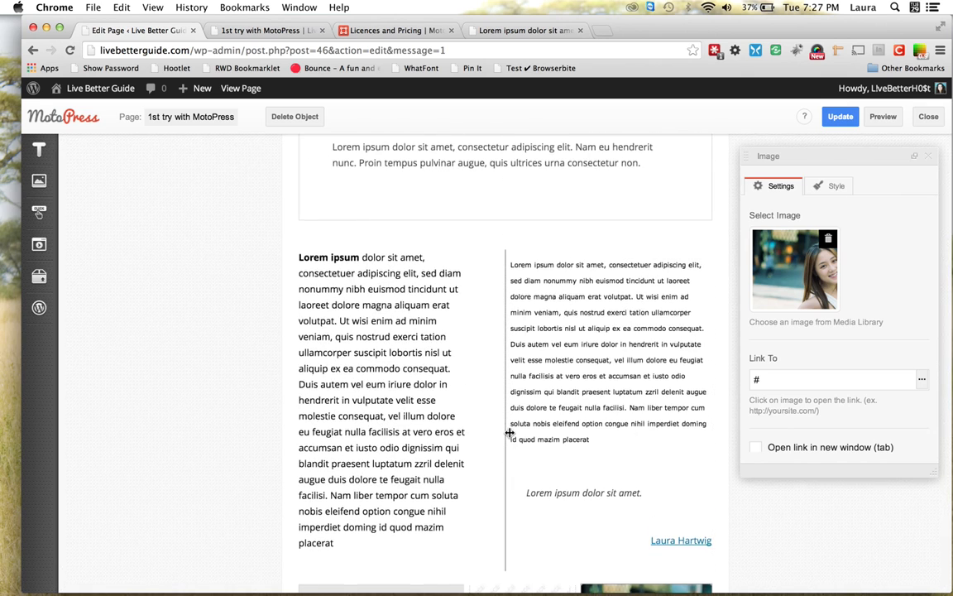
scroll(510, 434, down, 3)
scroll(509, 434, down, 3)
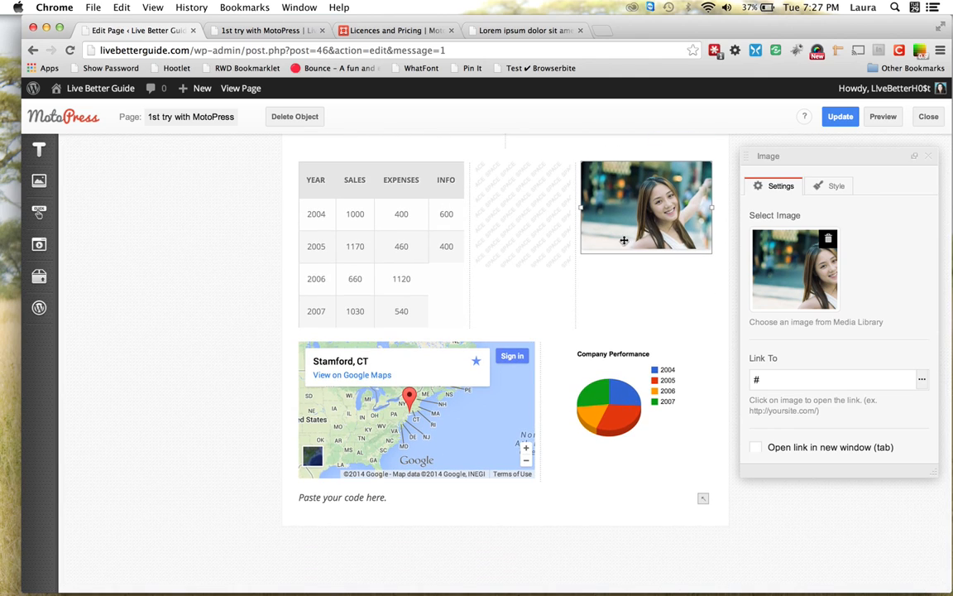
drag(618, 228, 513, 291)
scroll(424, 349, up, 10)
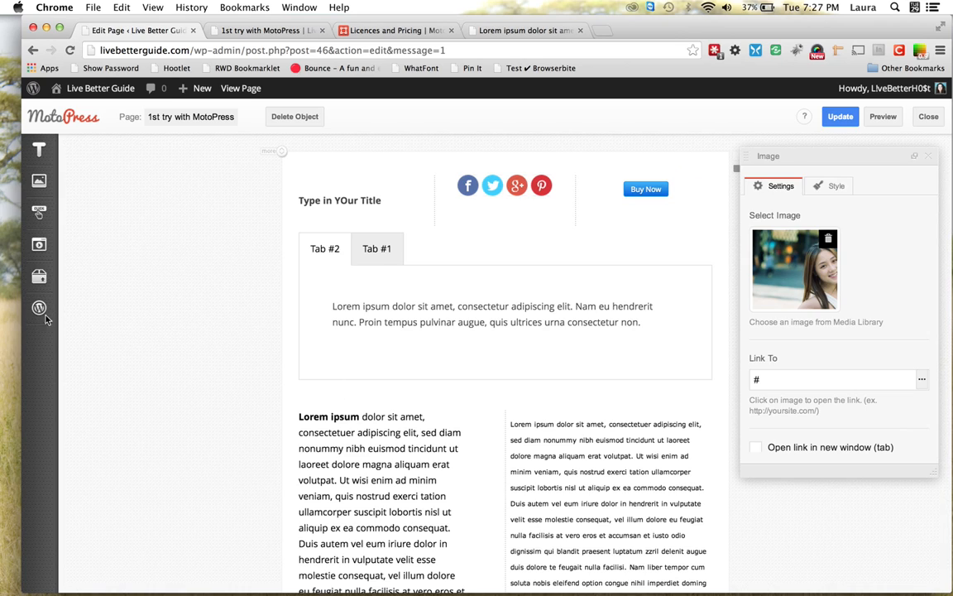
mouse_move(39, 308)
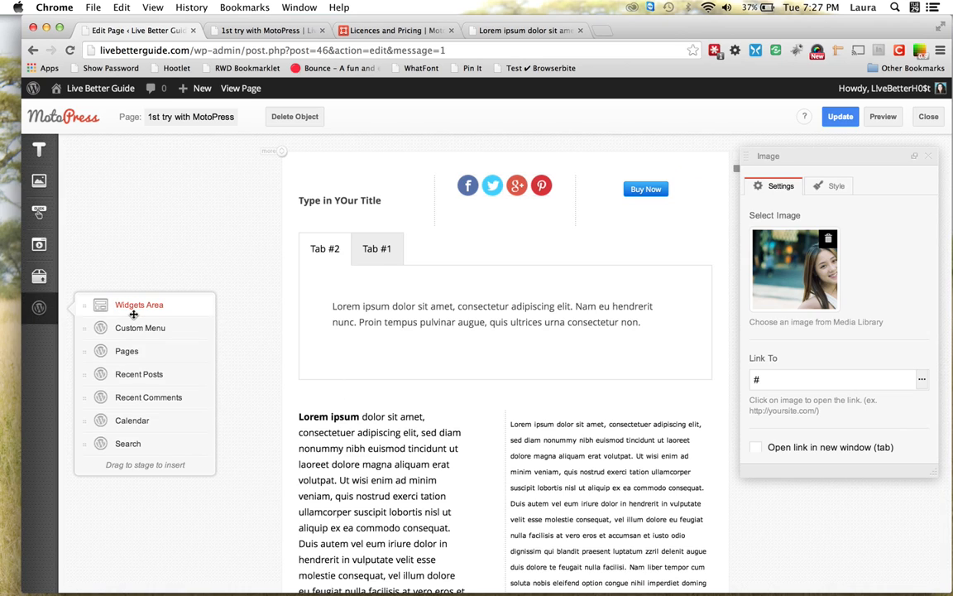
Review the live page's header, title and sidebar widgets, then go back to the Edit Page tab
click(261, 31)
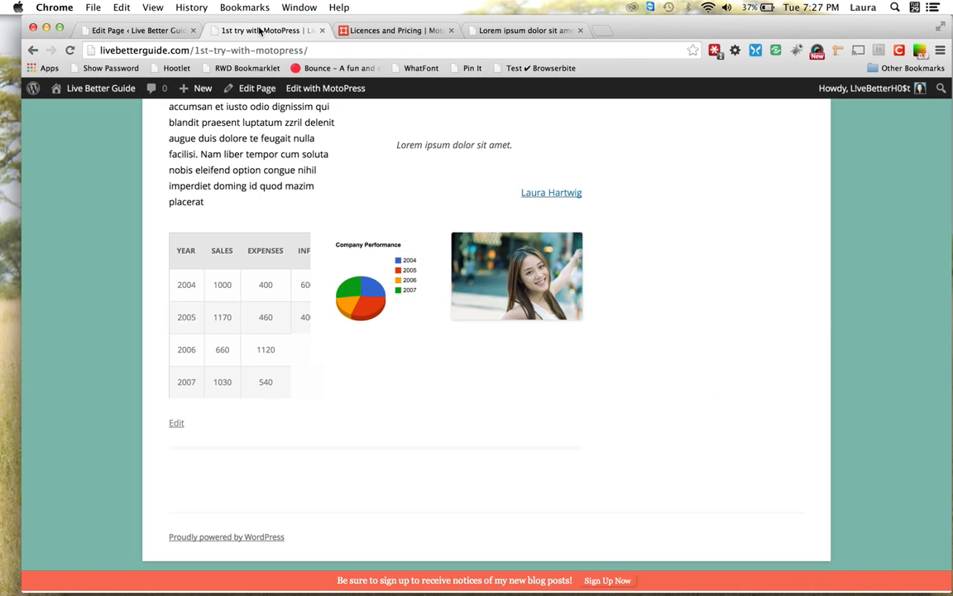
scroll(695, 195, up, 10)
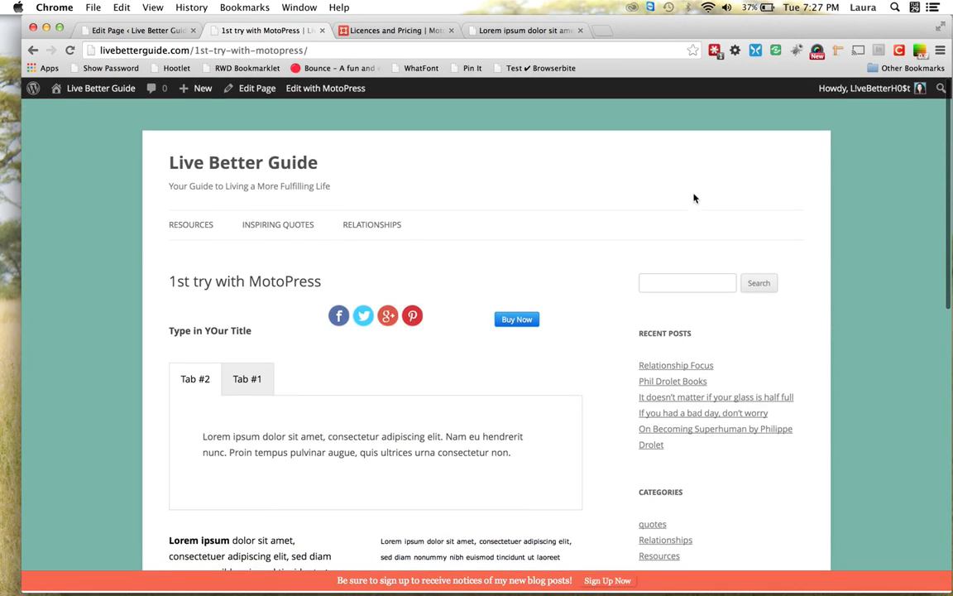
scroll(600, 337, down, 2)
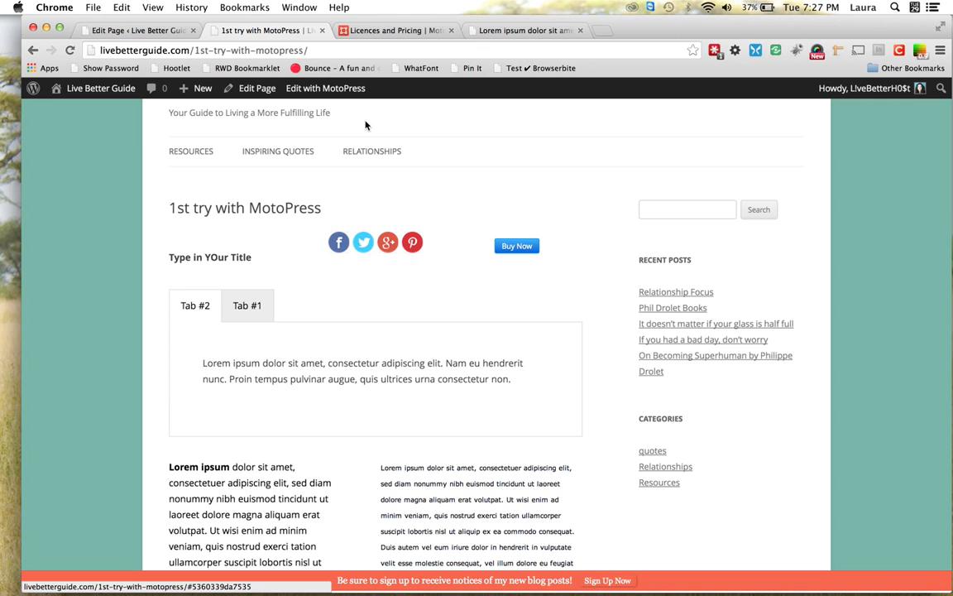
click(156, 33)
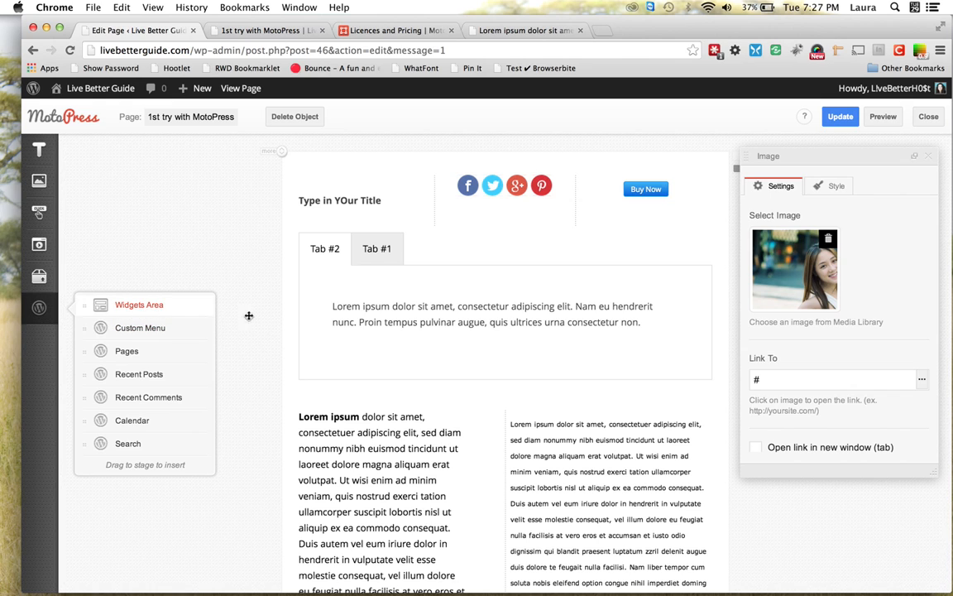
scroll(335, 337, down, 10)
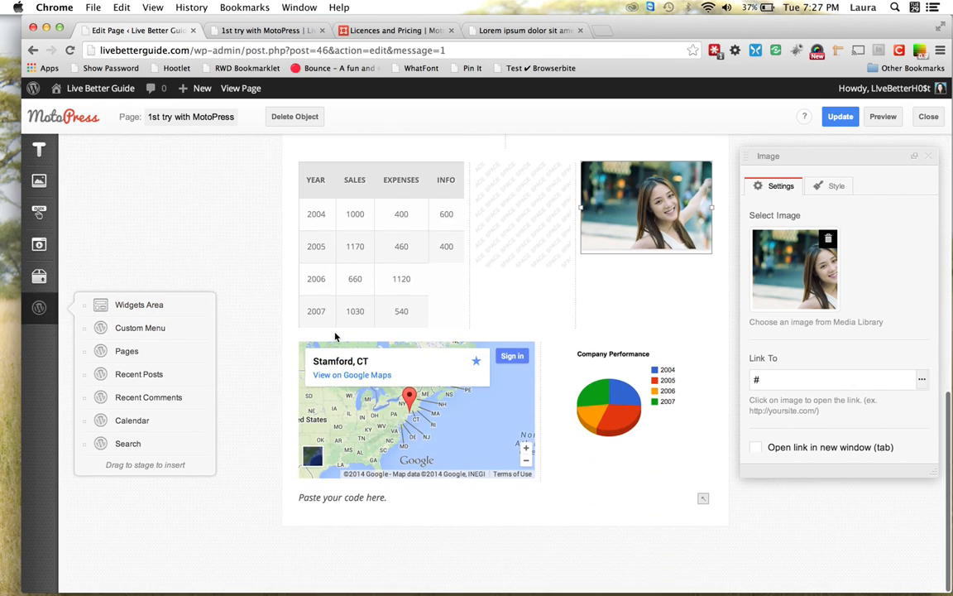
drag(128, 307, 346, 518)
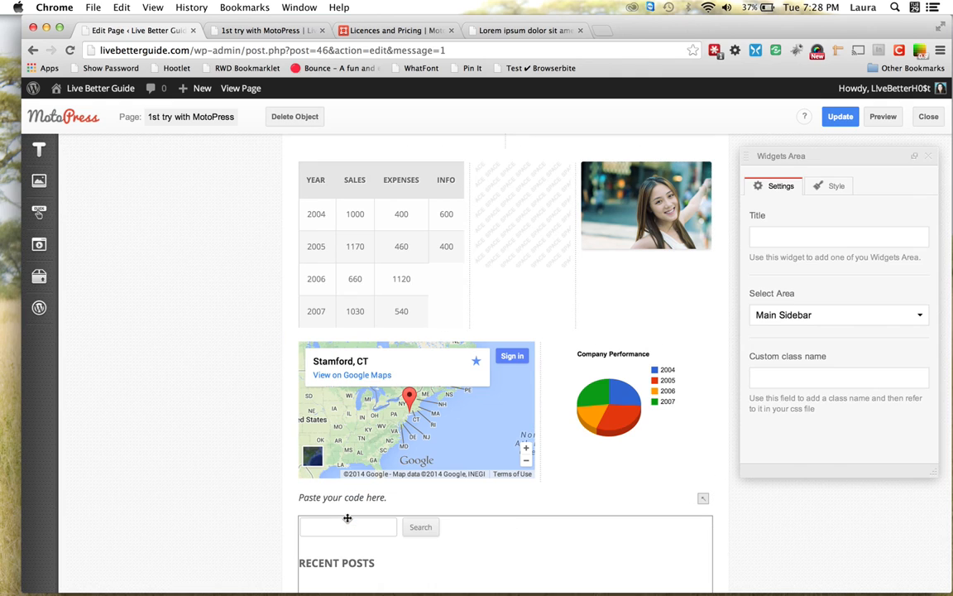
scroll(575, 485, down, 8)
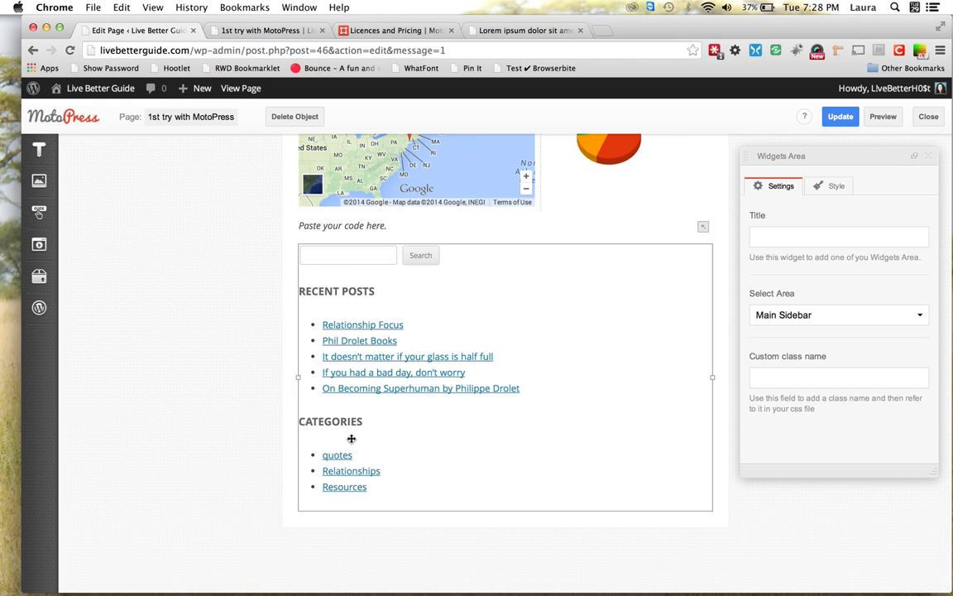
click(261, 31)
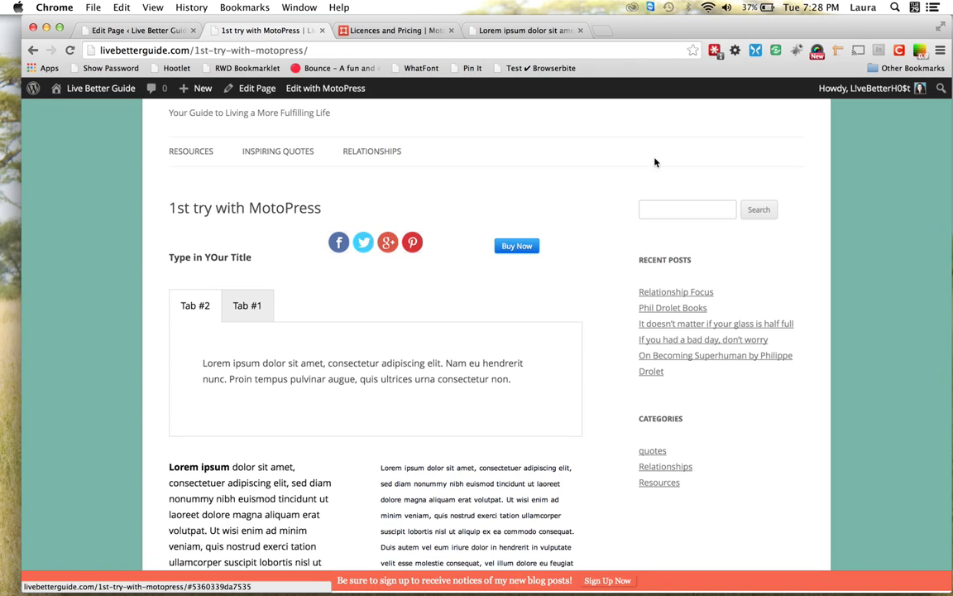
click(155, 31)
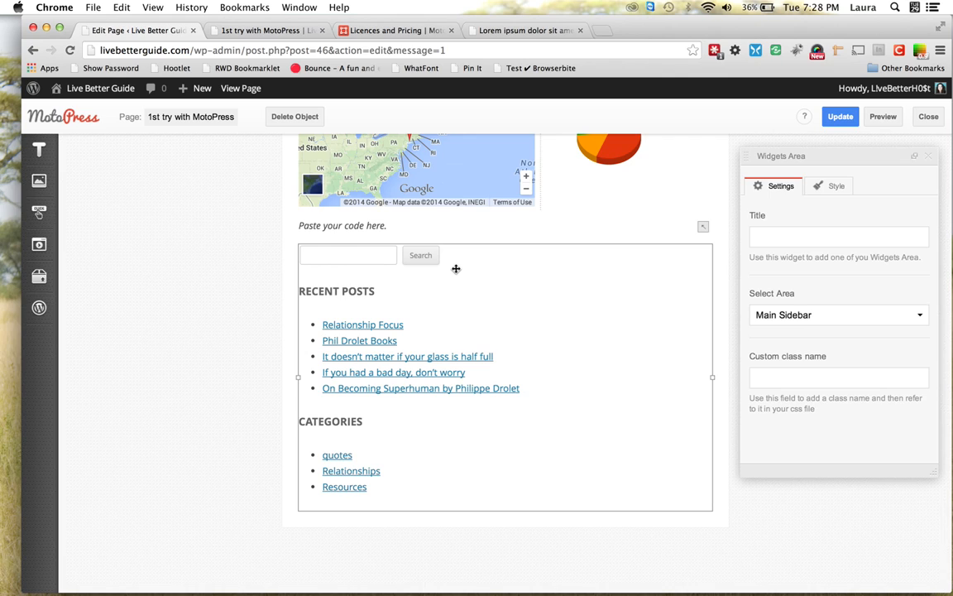
Delete the stray widgets area and add a Custom Menu widget showing Main Menu below the code block
click(288, 117)
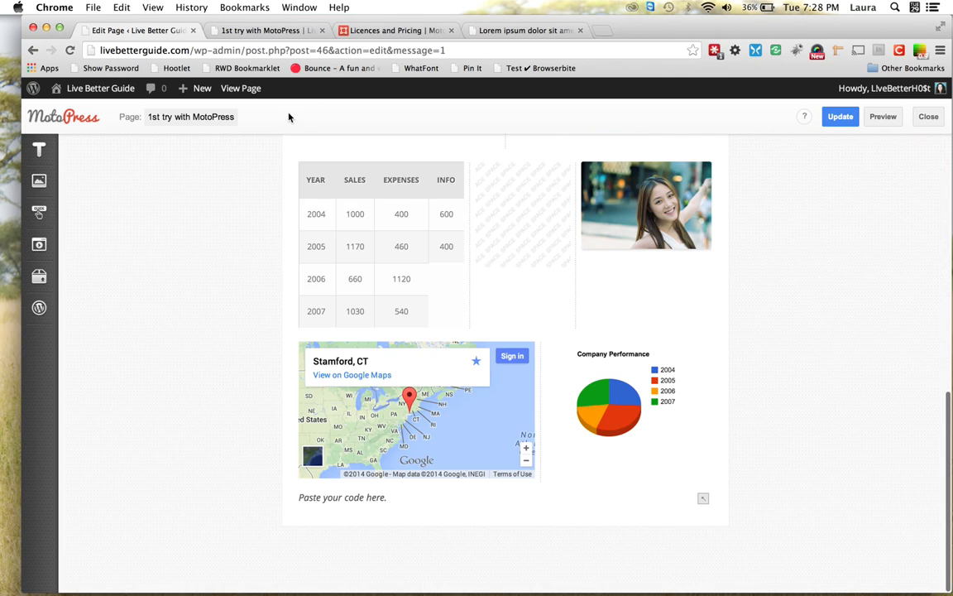
mouse_move(40, 311)
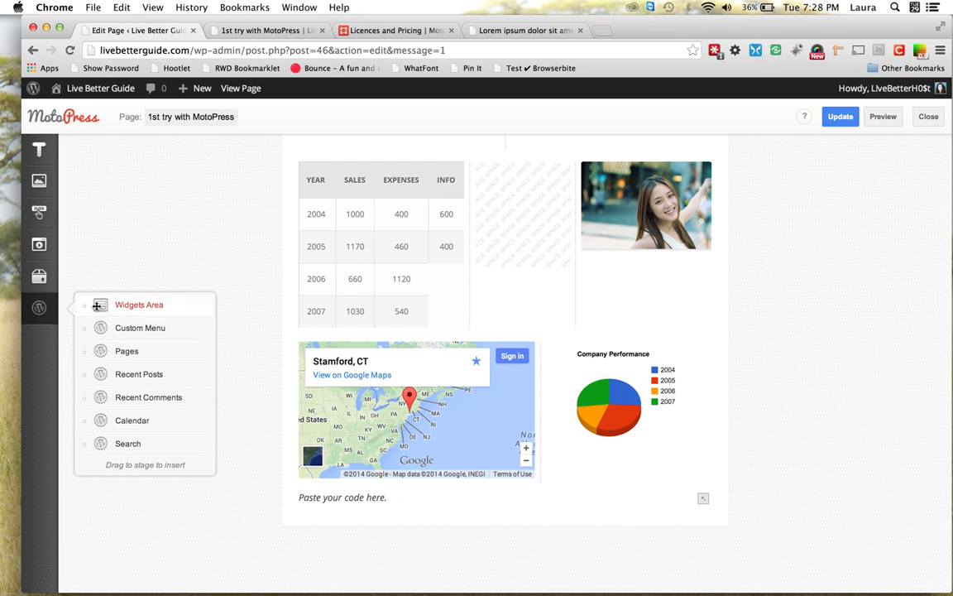
drag(130, 329, 314, 519)
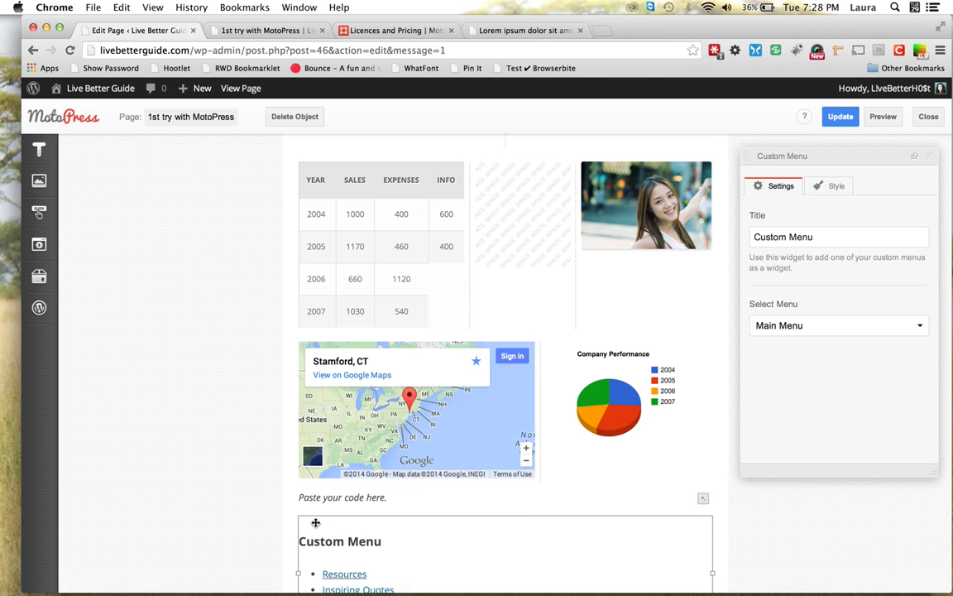
scroll(715, 339, down, 3)
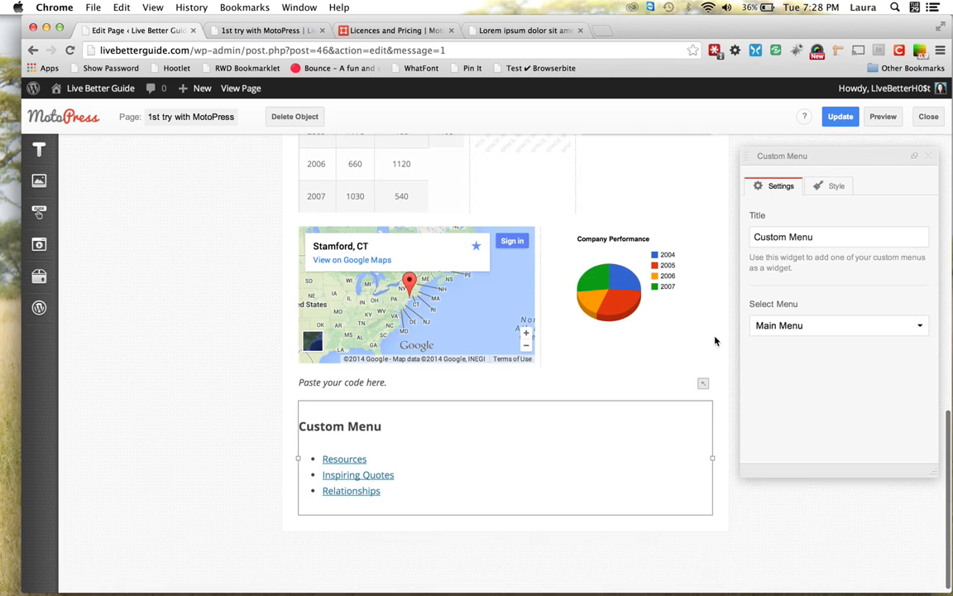
click(916, 330)
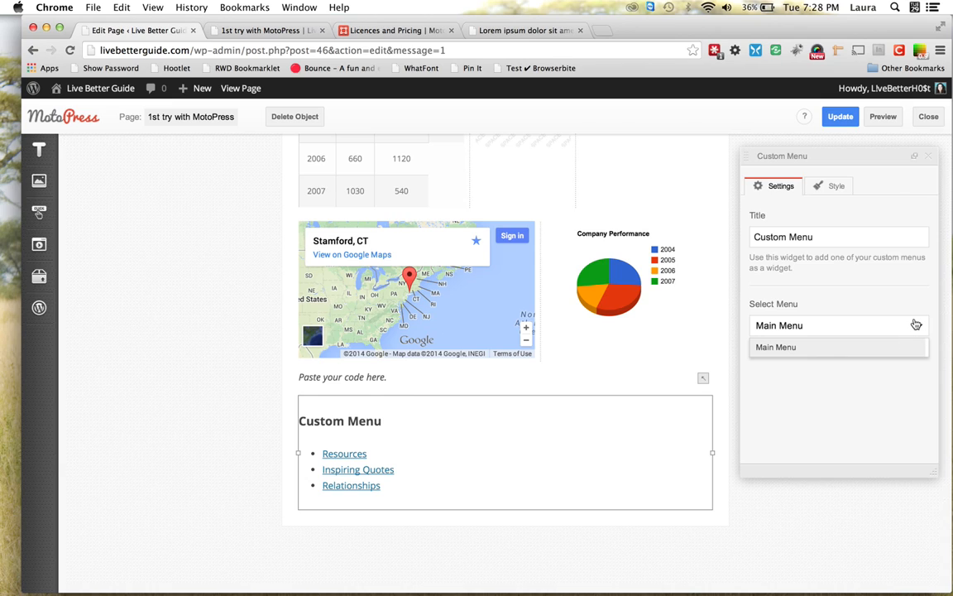
click(900, 296)
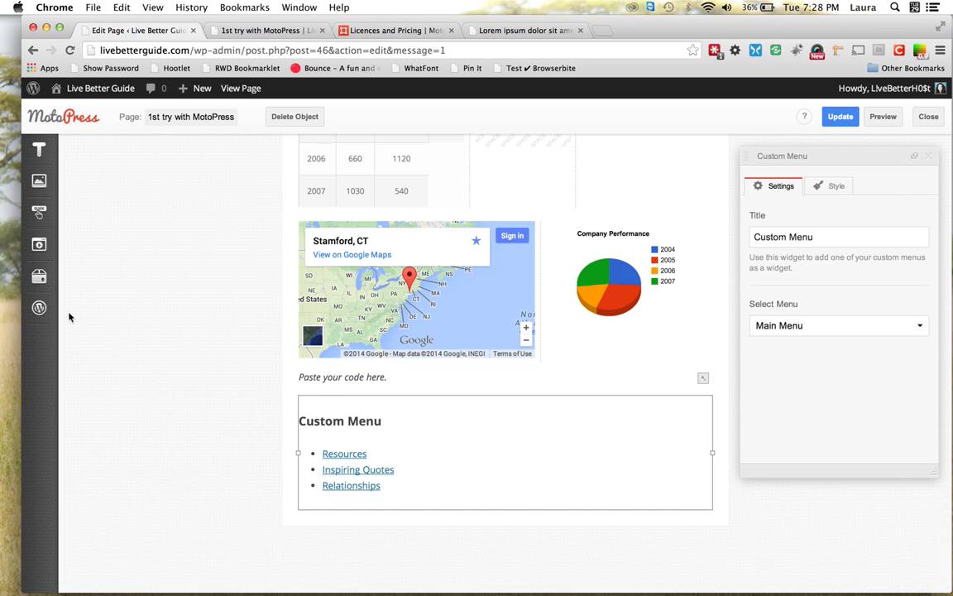
Add Pages and Recent Posts widgets as columns beside the Custom Menu widget
mouse_move(39, 307)
mouse_move(128, 351)
mouse_down()
mouse_move(206, 353)
mouse_move(418, 418)
mouse_move(444, 436)
mouse_up()
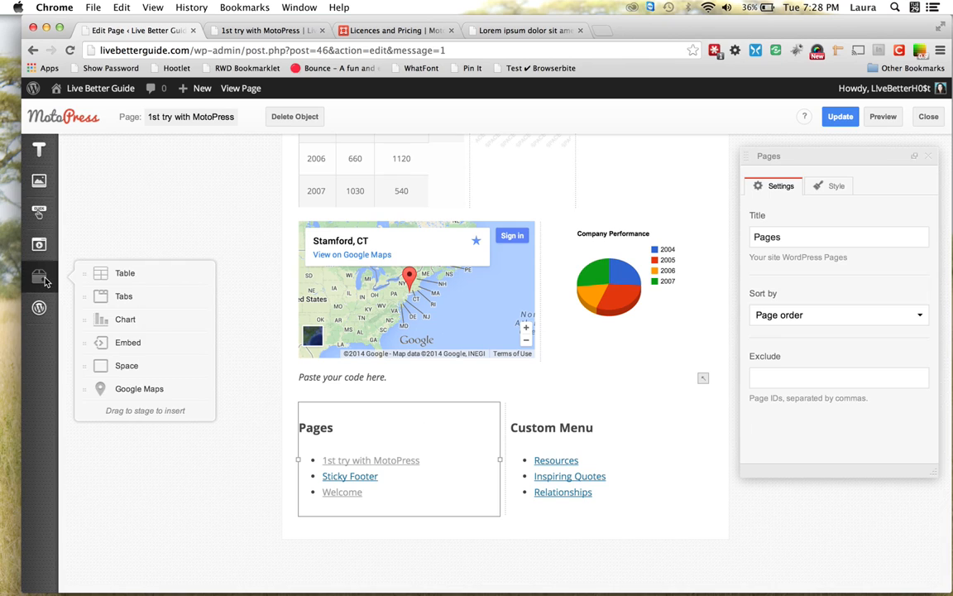
mouse_move(41, 306)
drag(124, 374, 285, 434)
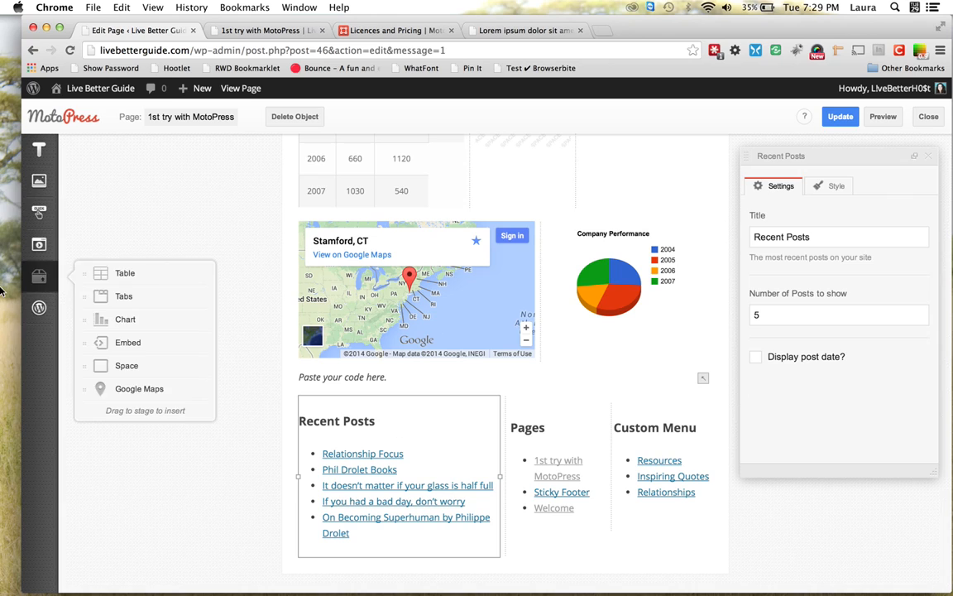
mouse_move(39, 307)
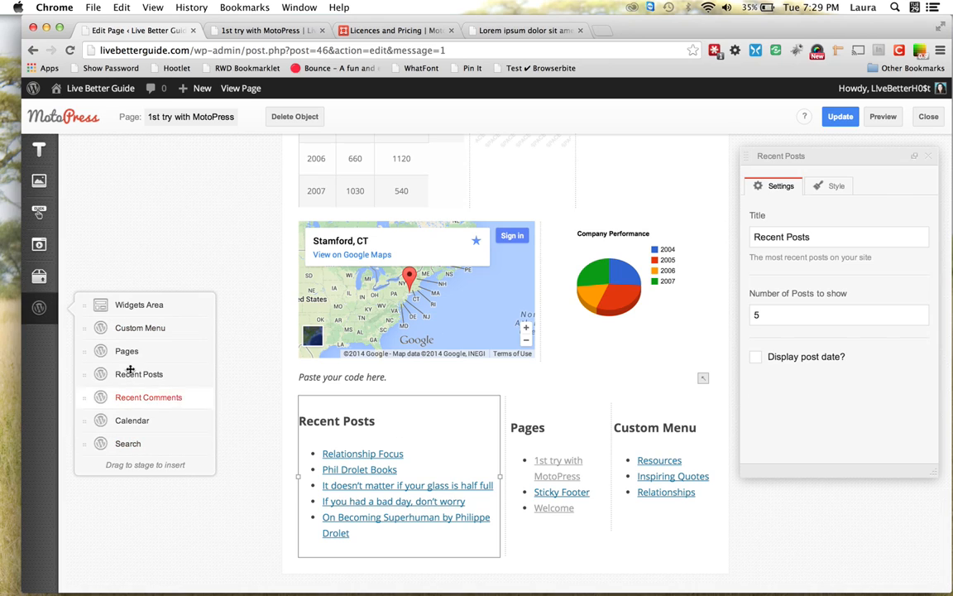